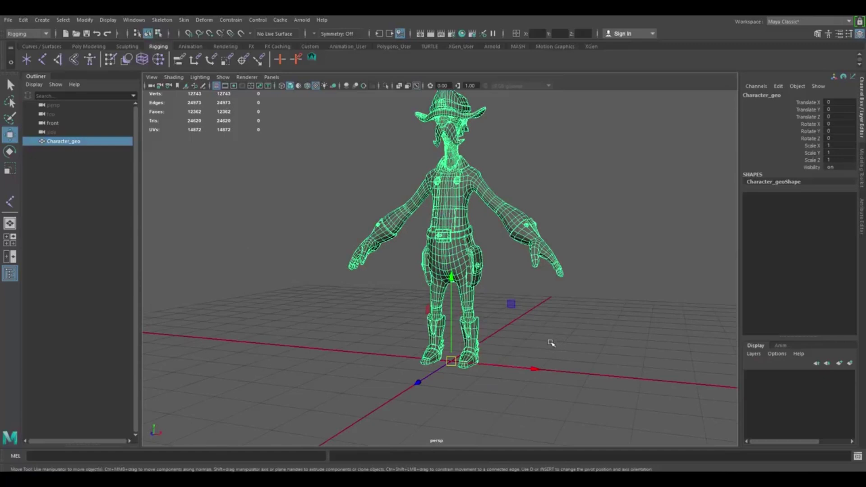
- Show the character in the side view as wireframe and choose the Rigging menu set
alt+middle_drag(552, 342, 559, 315)
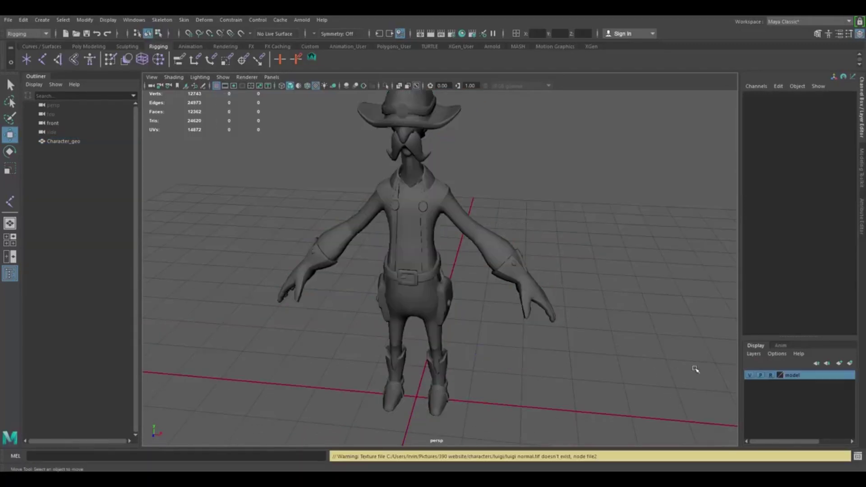
click(302, 159)
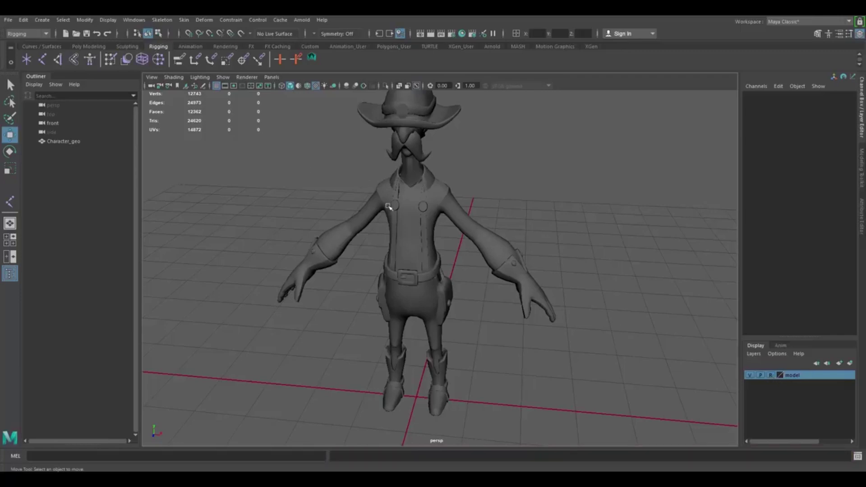
drag(337, 166, 501, 231)
key(space)
key(space)
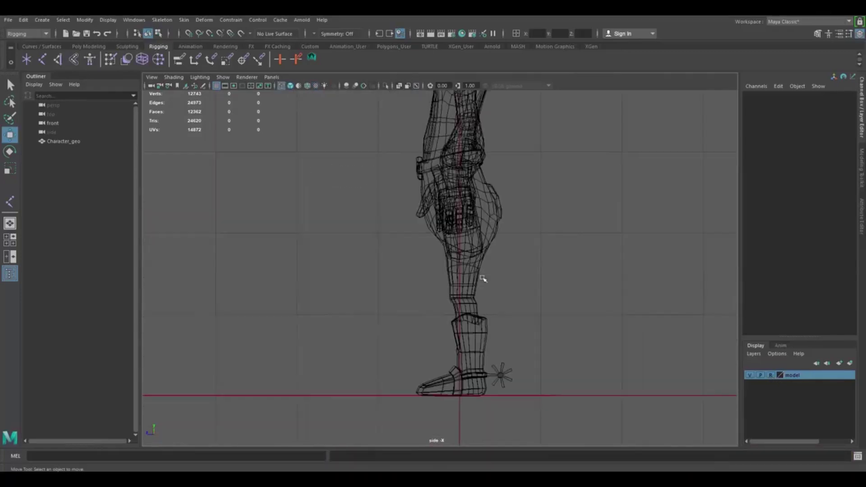
click(282, 87)
click(282, 86)
click(27, 34)
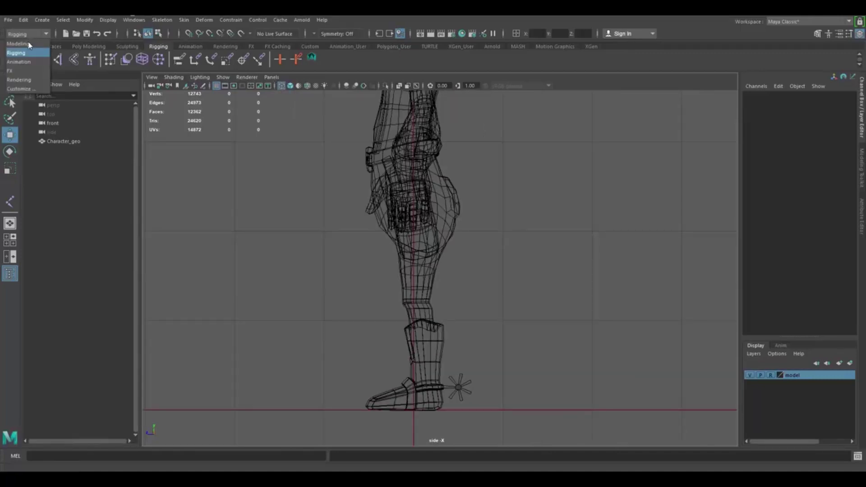
click(27, 54)
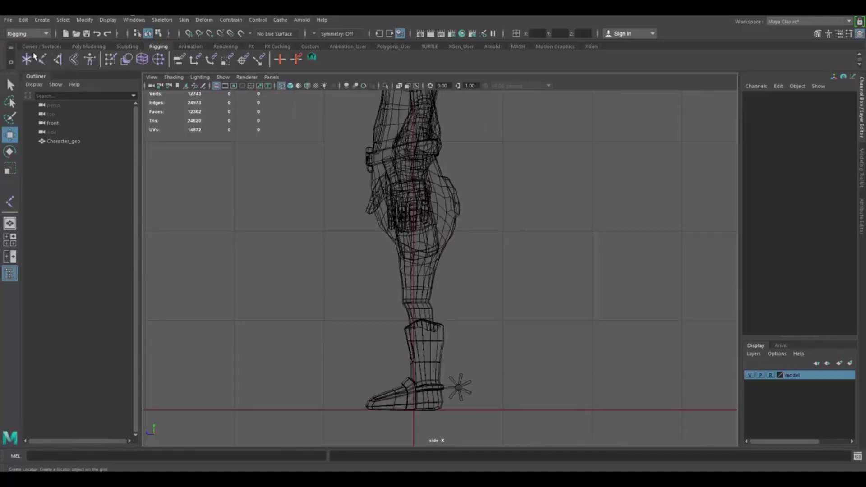
- Create a leg joint chain in the side view from the top of the leg through knee, ankle and ball of the foot to the toe tip
click(167, 21)
click(188, 43)
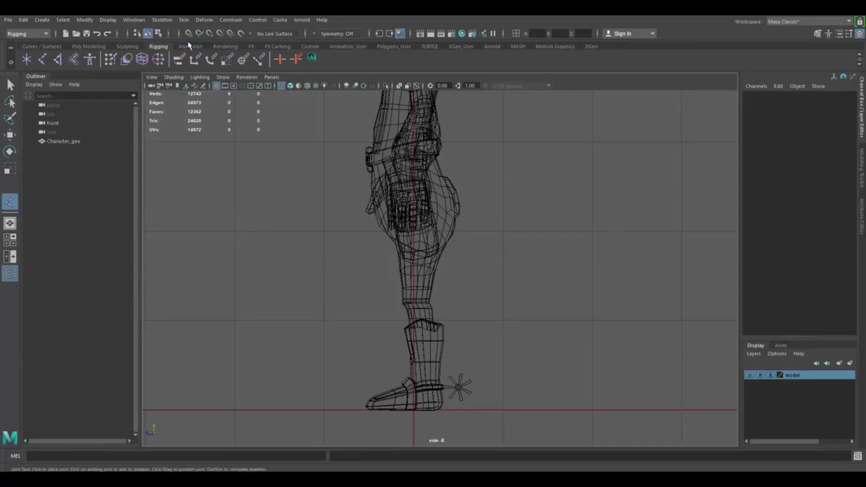
scroll(427, 181, up, 2)
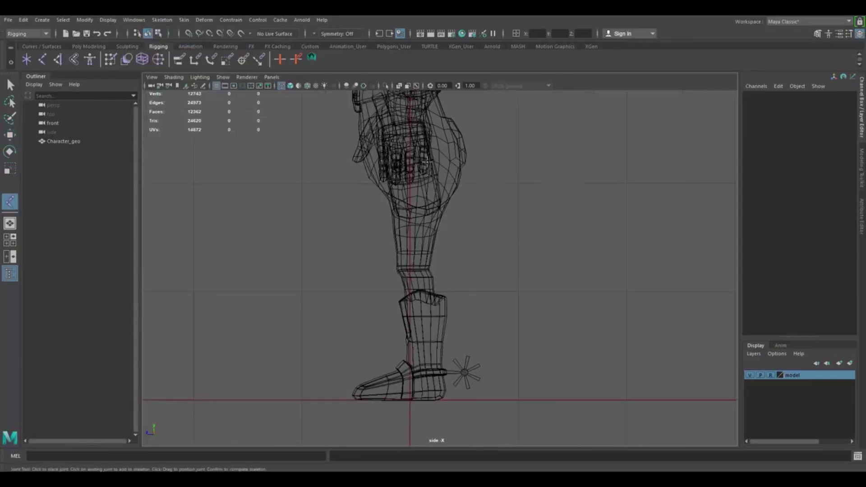
alt+middle_drag(427, 162, 408, 104)
click(416, 166)
scroll(416, 166, up, 1)
scroll(407, 222, up, 1)
click(398, 229)
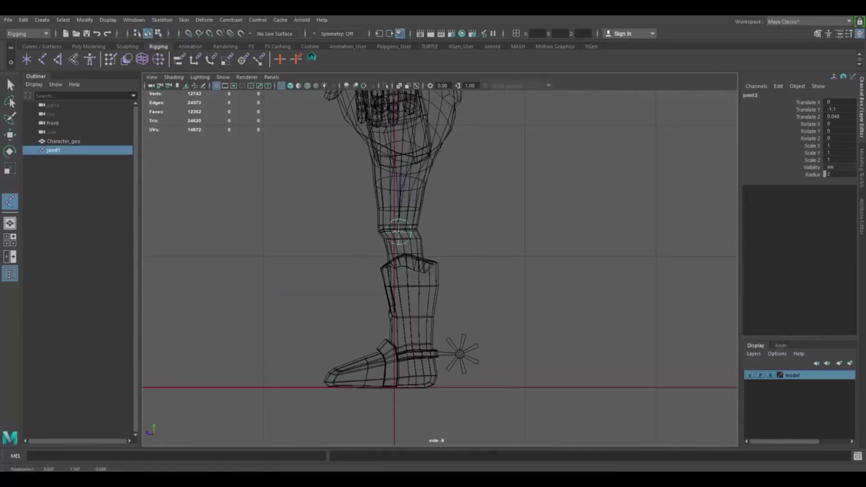
key(Return)
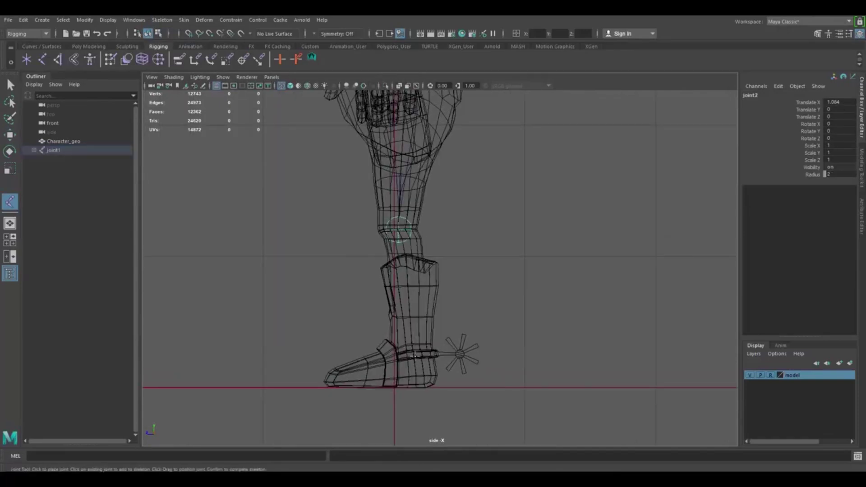
drag(412, 358, 376, 378)
click(323, 381)
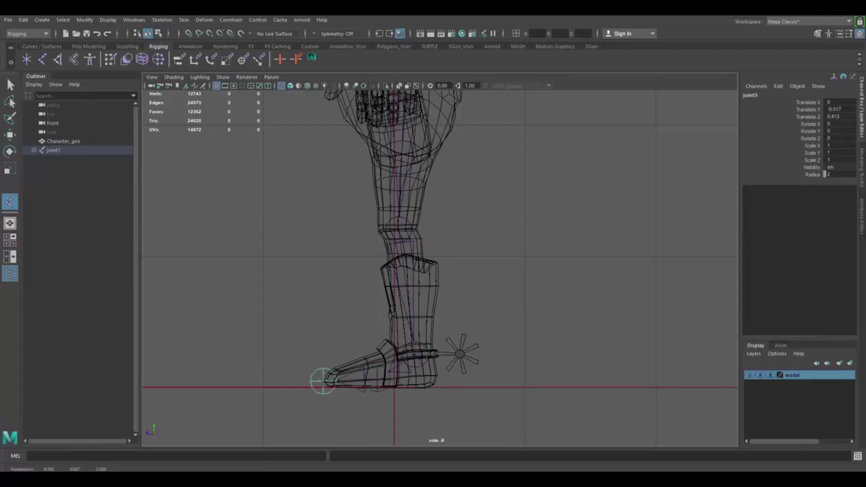
key(Return)
key(w)
- Reduce the joint display size so the leg joints are drawn smaller
click(108, 20)
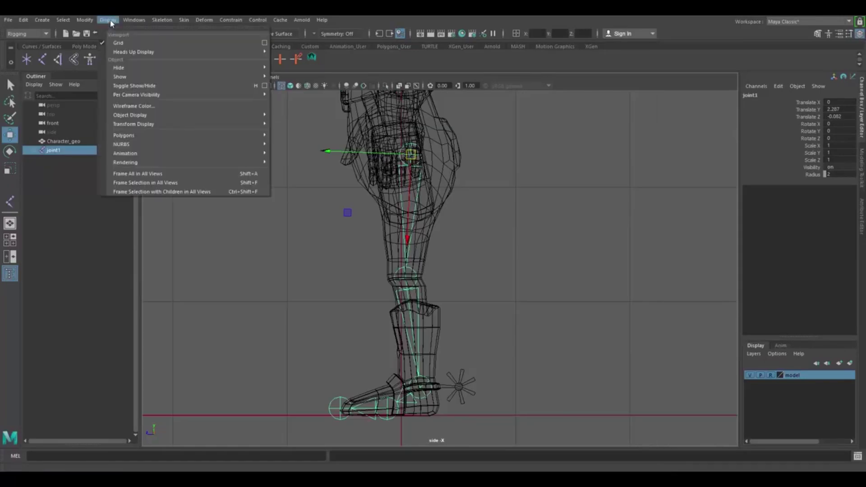
mouse_move(155, 157)
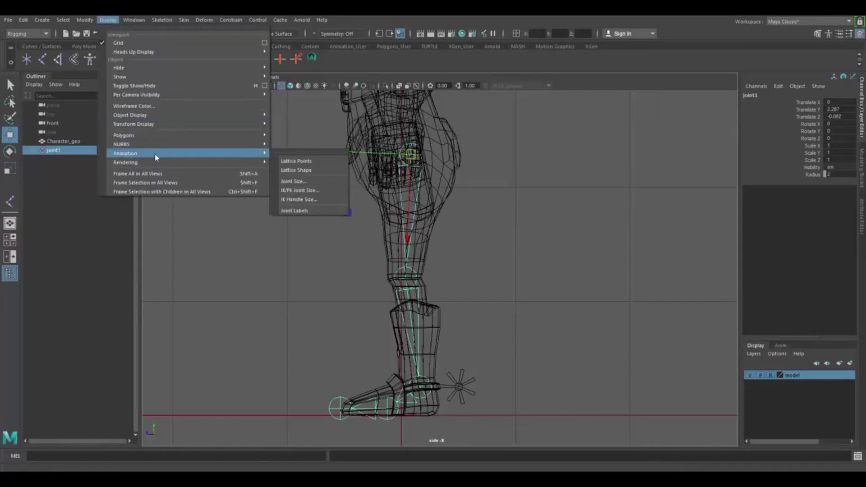
click(315, 182)
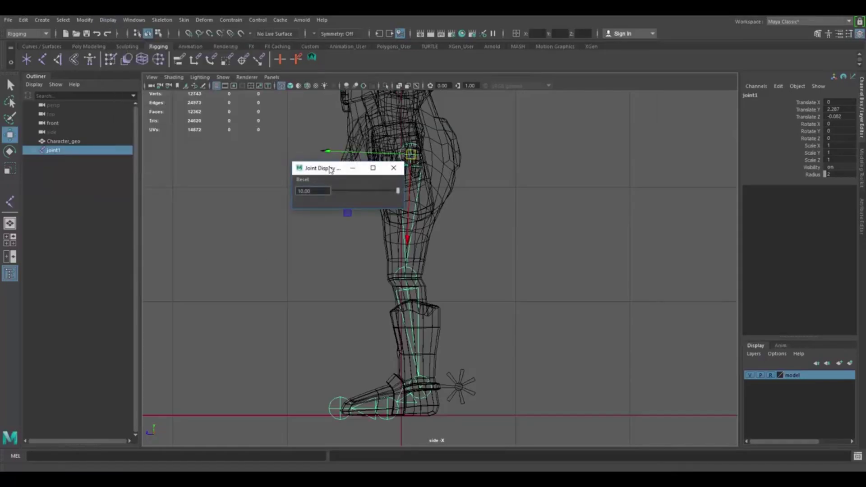
drag(331, 170, 631, 204)
drag(698, 225, 671, 226)
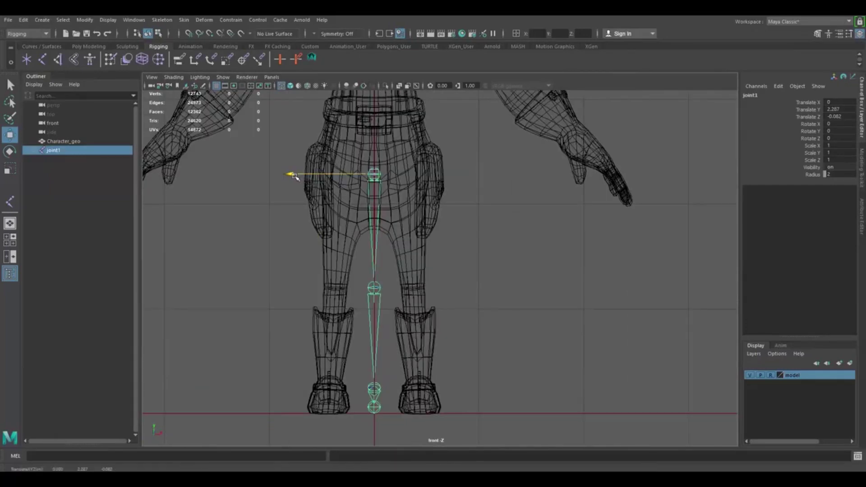
- Move the leg joint chain sideways into the character's left leg in the front view and toggle X-Ray Joints in the perspective view
drag(294, 176, 331, 178)
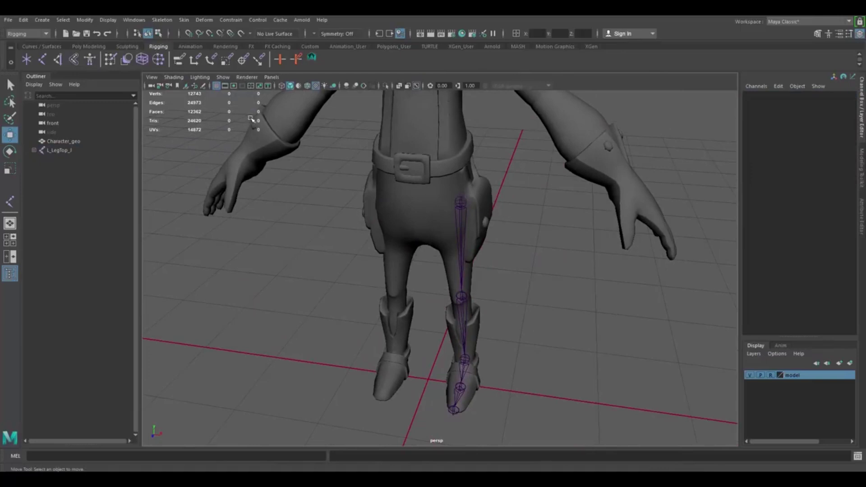
click(179, 77)
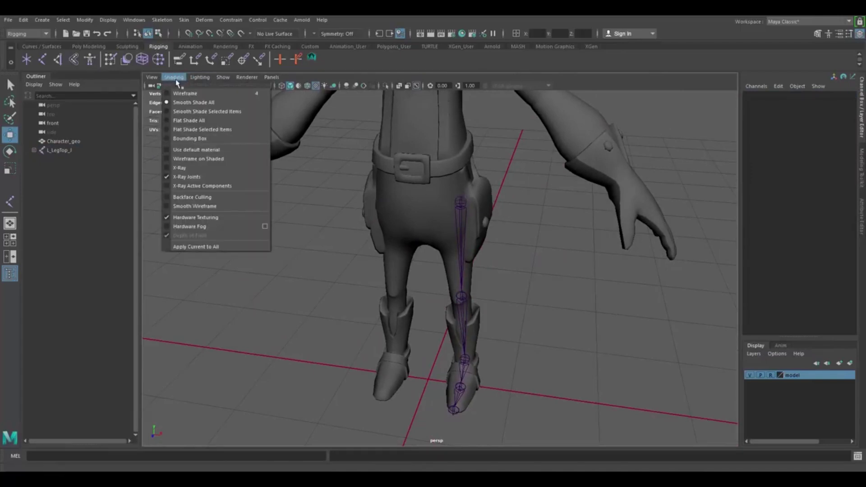
click(168, 177)
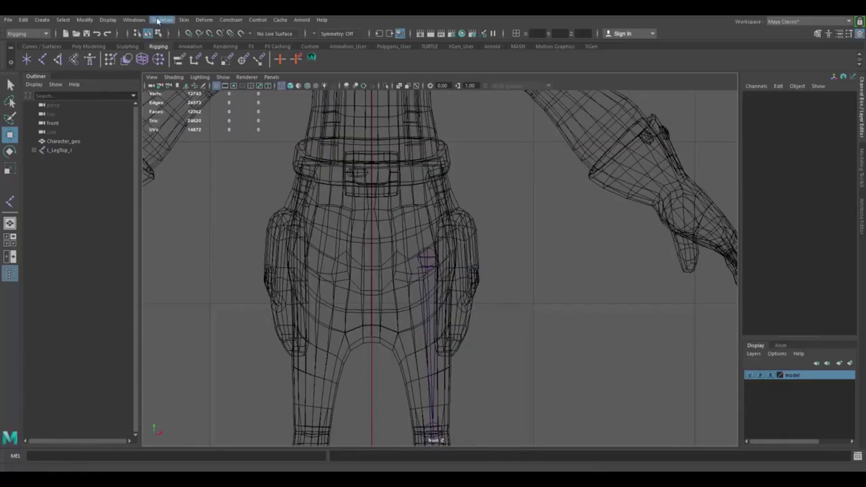
- Create a single hip joint at the centre of the pelvis in the front view and set its Translate X to 0
click(162, 19)
click(188, 44)
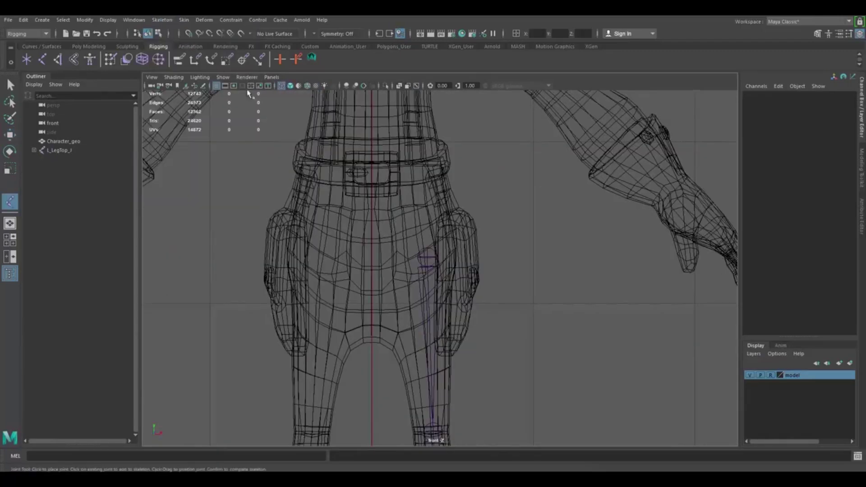
click(370, 229)
key(Return)
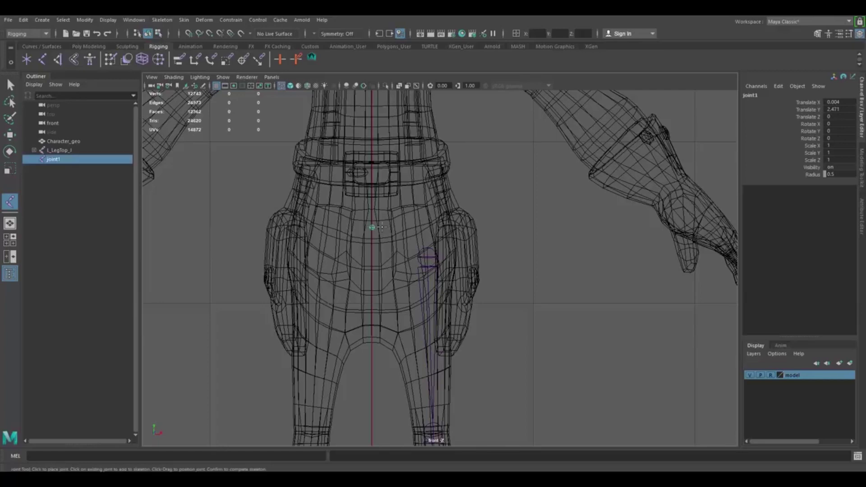
key(w)
scroll(464, 237, up, 3)
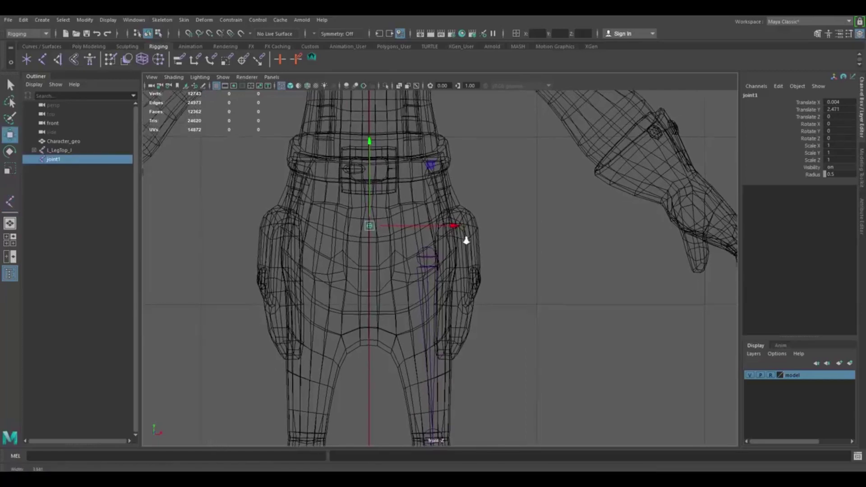
scroll(420, 255, up, 1)
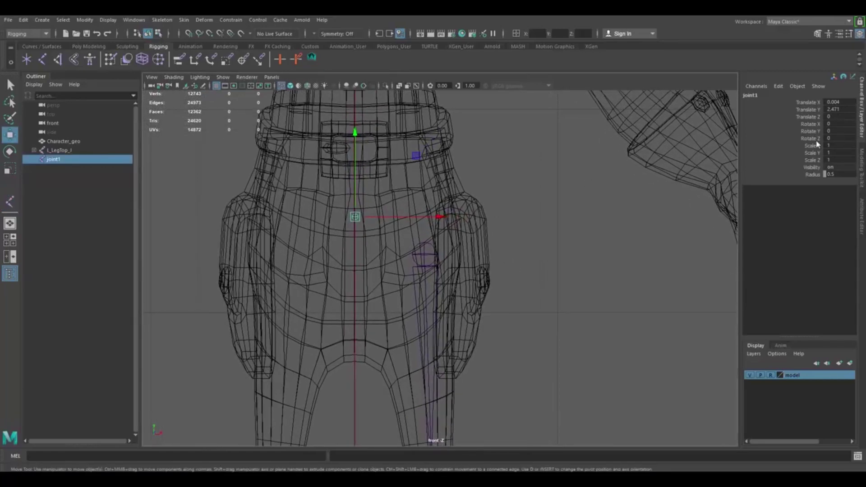
double_click(840, 103)
text(0)
key(Return)
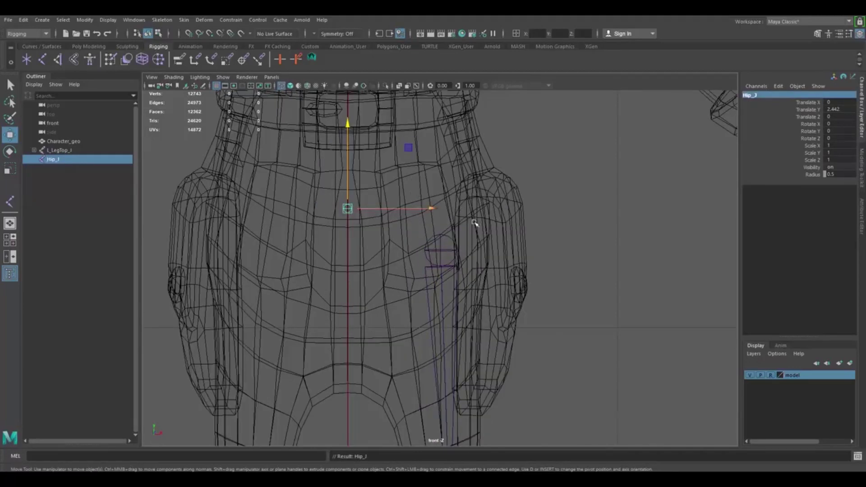
- Parent the left leg's top joint to the central hip joint
scroll(451, 226, up, 2)
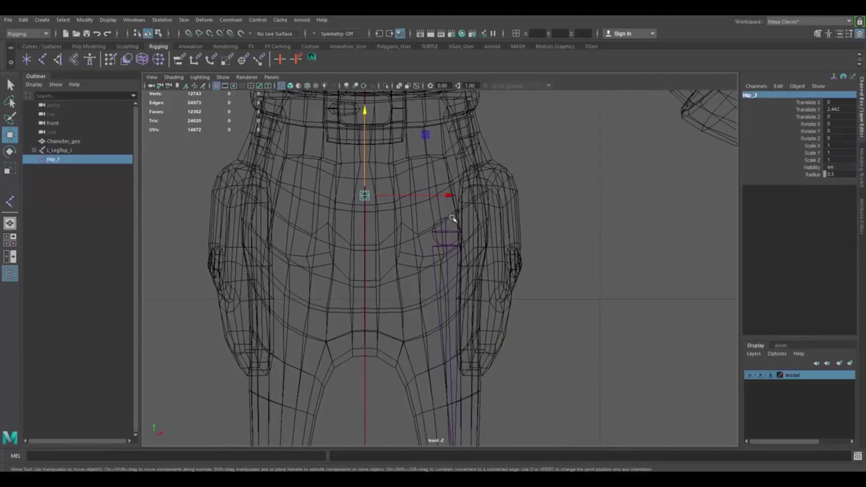
click(451, 220)
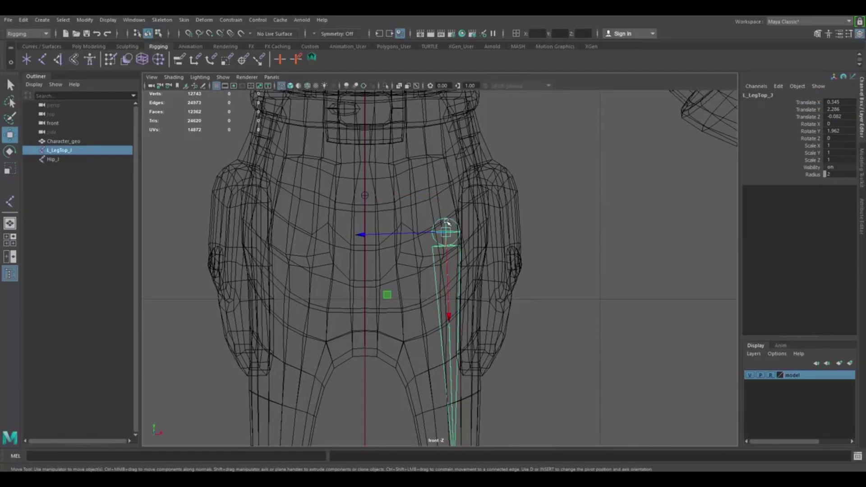
shift+click(368, 195)
key(p)
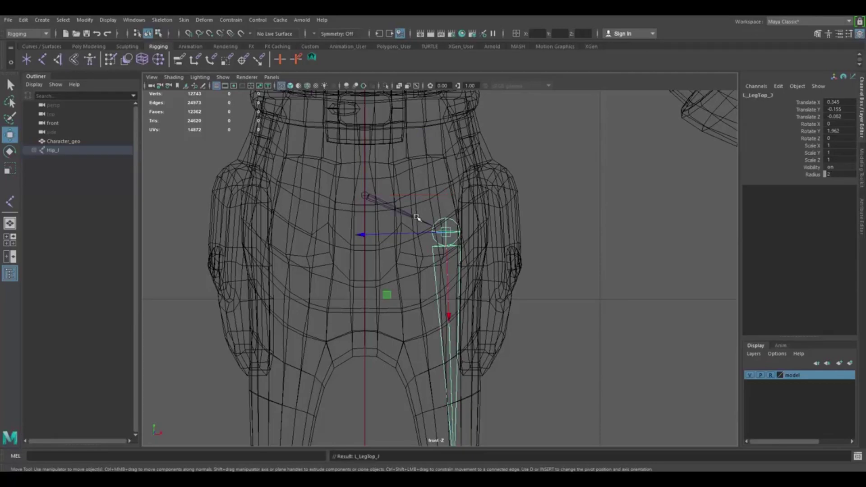
- Mirror the left leg joints across YZ with the Behavior function, replacing L with R in the names, and select the mirrored top joint
scroll(417, 218, down, 3)
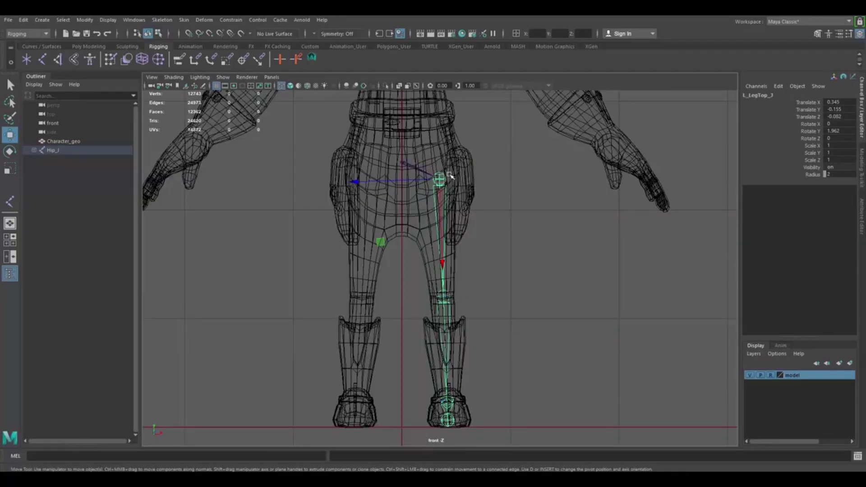
click(162, 19)
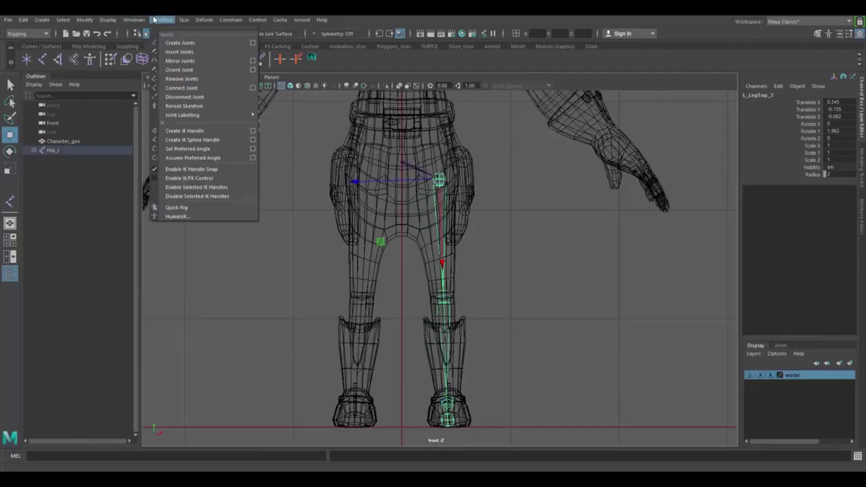
click(253, 61)
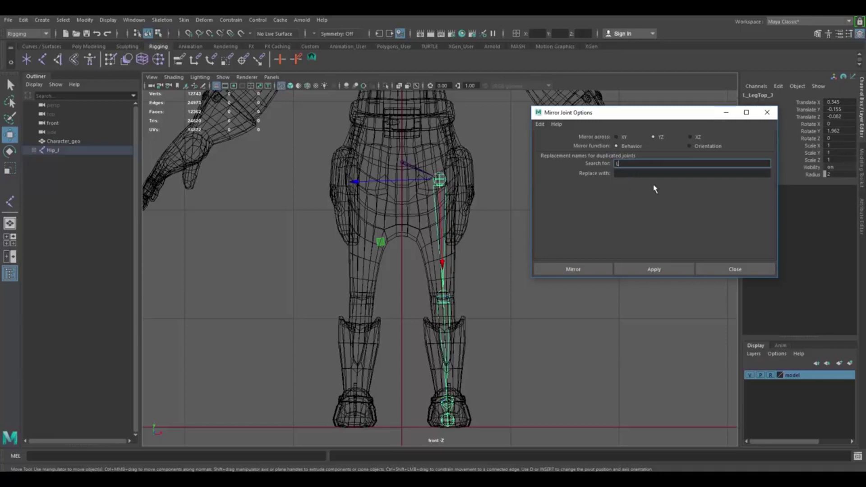
click(625, 174)
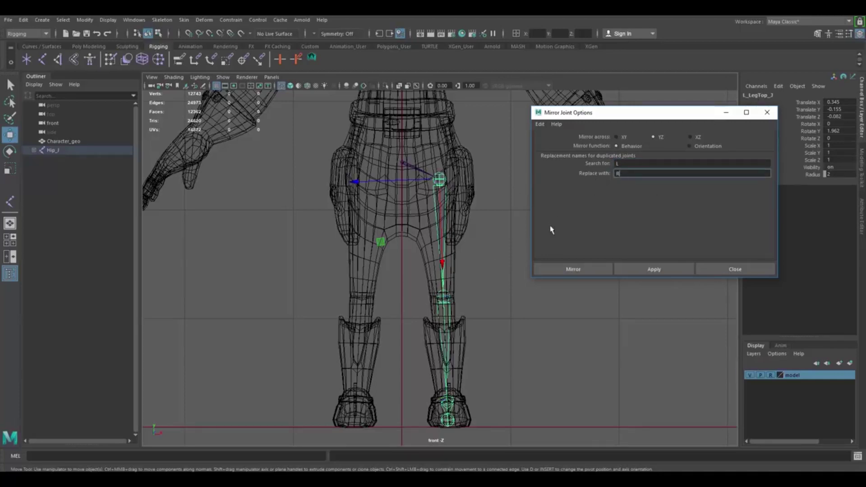
click(650, 269)
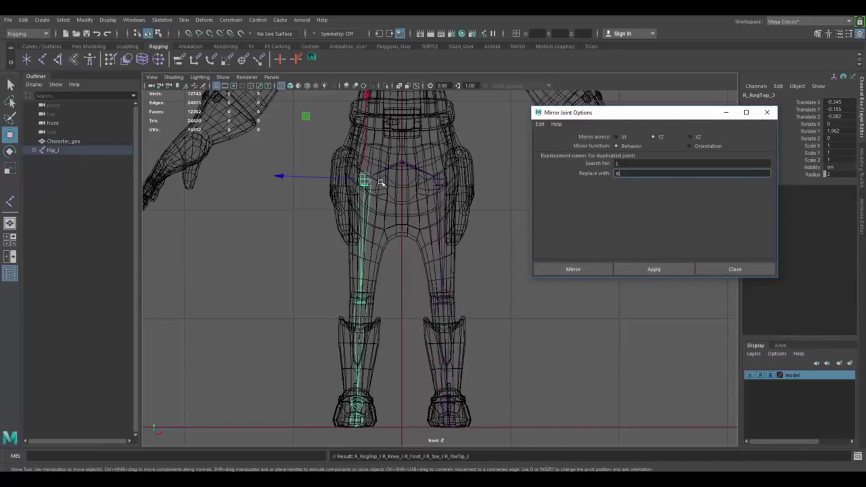
click(734, 269)
scroll(397, 185, up, 2)
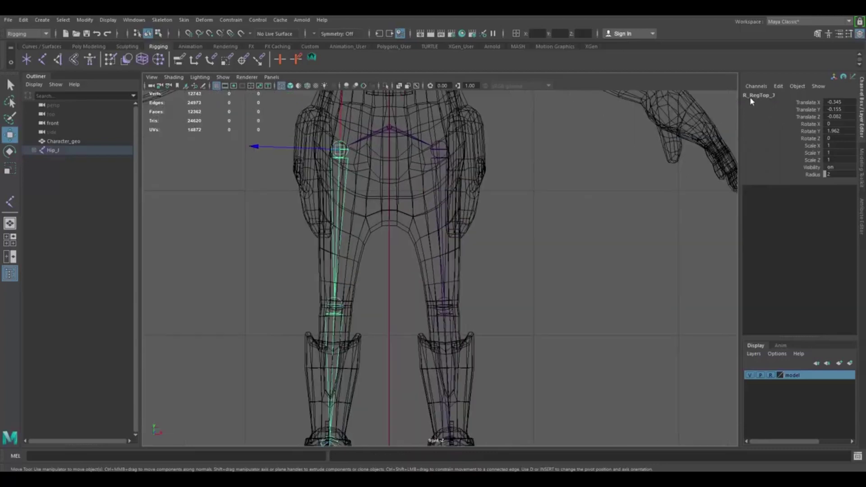
click(443, 144)
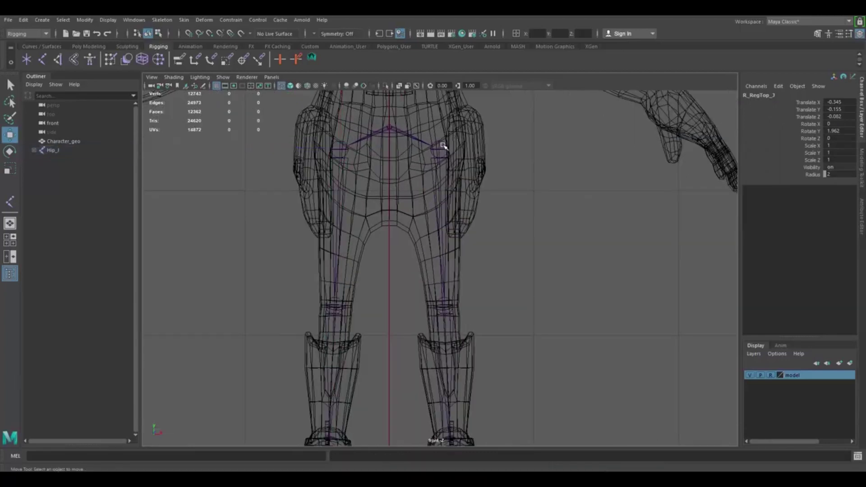
click(338, 147)
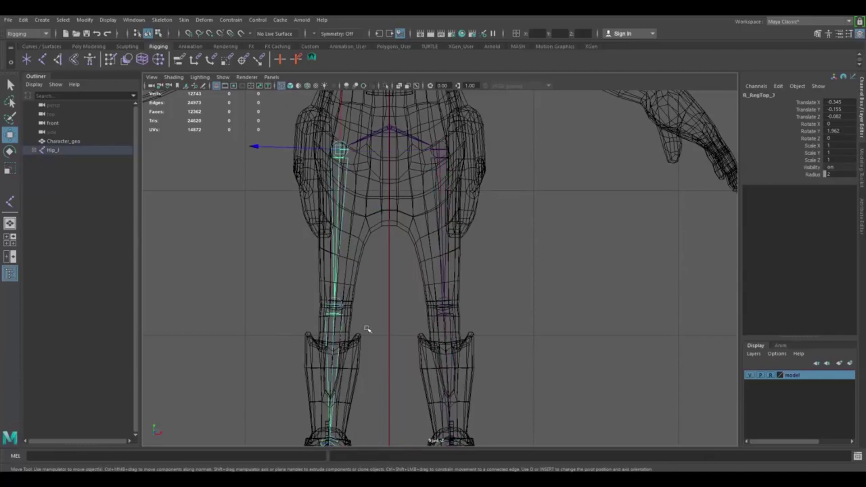
- Create a shoulder, elbow and wrist joint chain down the character's left arm in the front view
scroll(341, 302, down, 2)
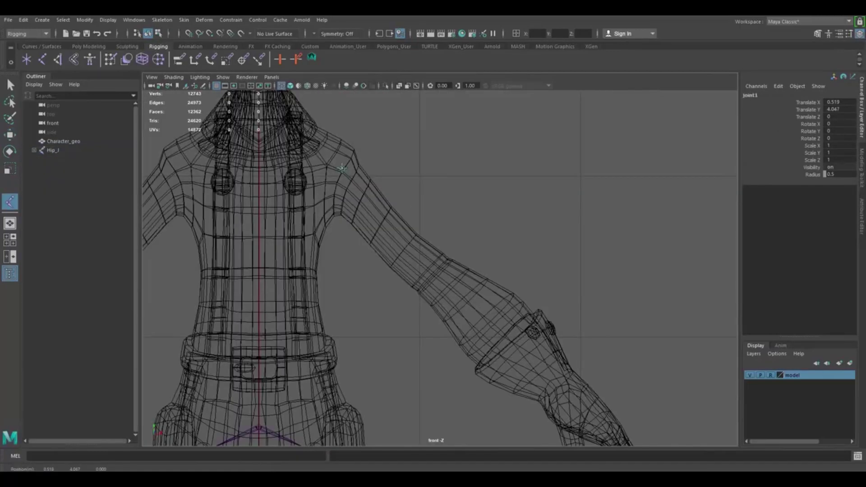
click(340, 158)
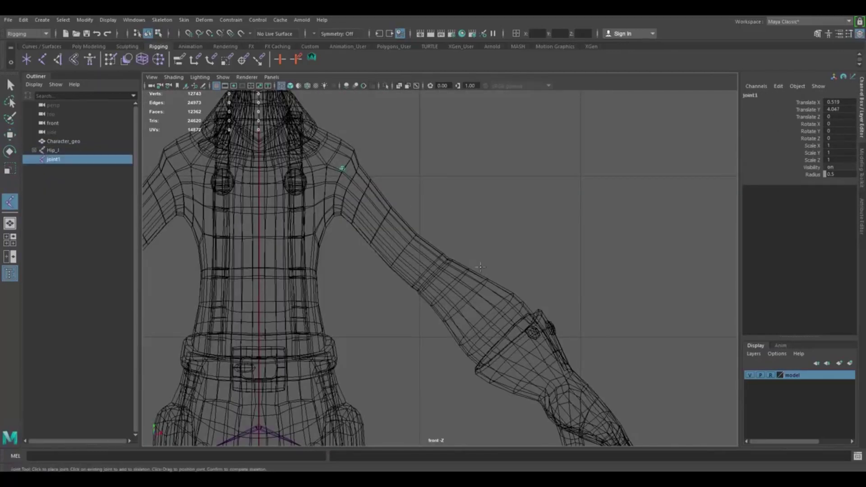
alt+middle_drag(446, 246, 452, 303)
scroll(424, 212, up, 2)
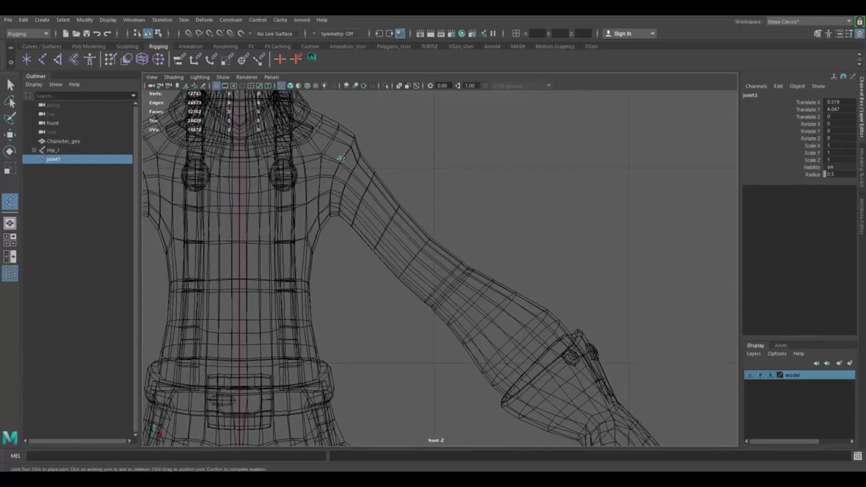
click(451, 285)
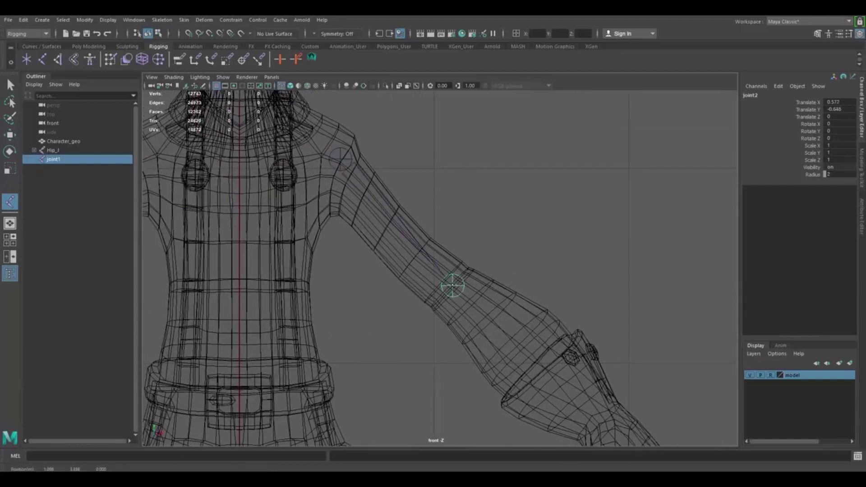
alt+middle_drag(452, 285, 286, 145)
click(454, 298)
drag(455, 298, 455, 300)
scroll(455, 301, down, 4)
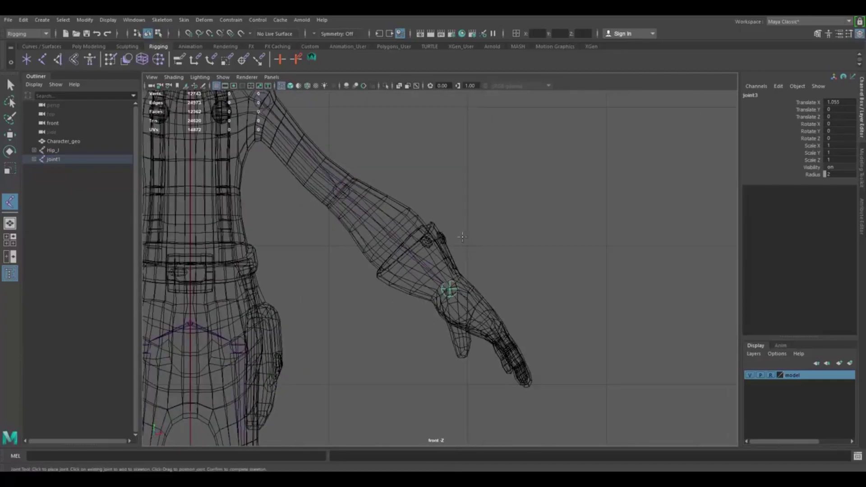
- Extend the arm chain from the wrist with a joint at the base of the ring finger in the top view
scroll(455, 301, up, 3)
key(space)
key(space)
key(f)
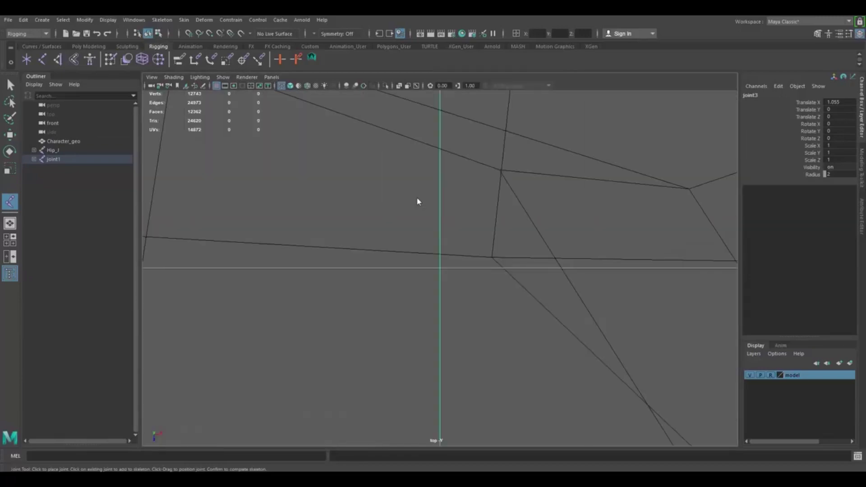
scroll(492, 229, down, 4)
scroll(491, 230, down, 6)
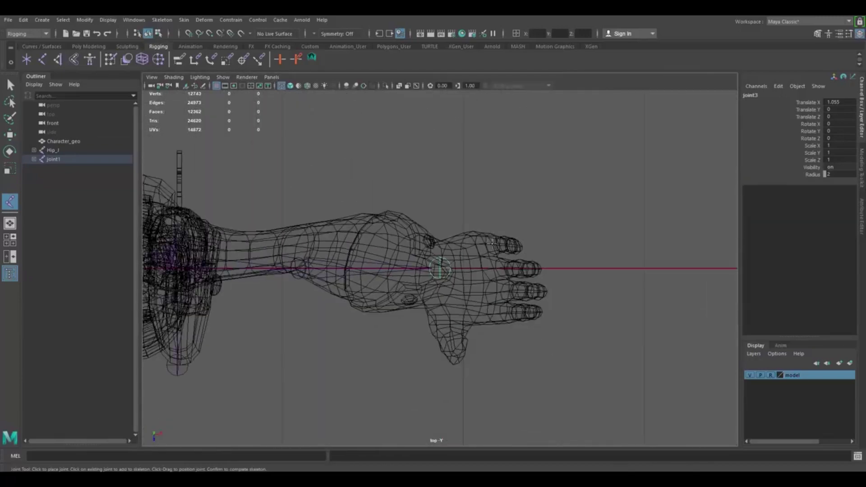
scroll(478, 227, up, 3)
scroll(475, 226, up, 4)
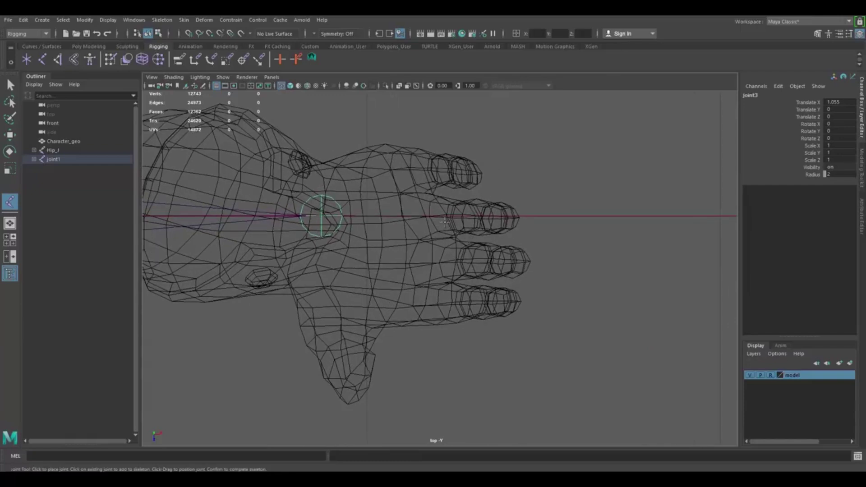
drag(432, 217, 437, 218)
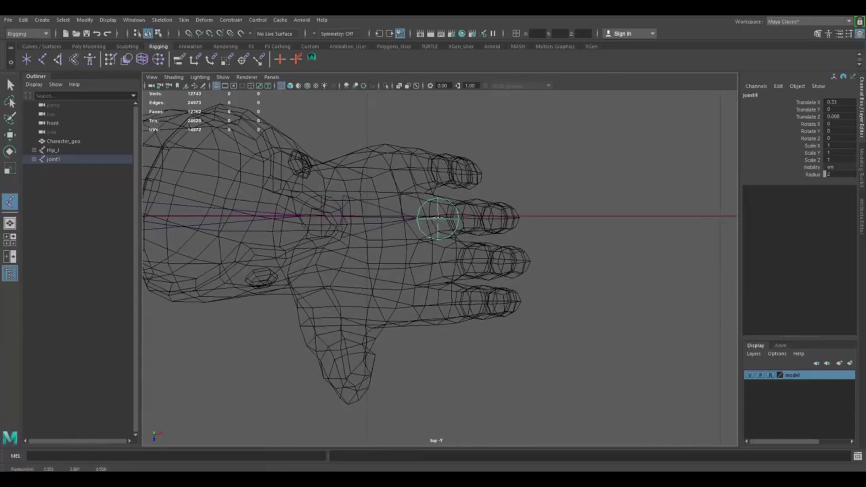
- Add three more joints beyond the finger's base joint in the front view, following the finger's slope, and finish the chain
key(space)
key(space)
alt+middle_drag(476, 323, 304, 213)
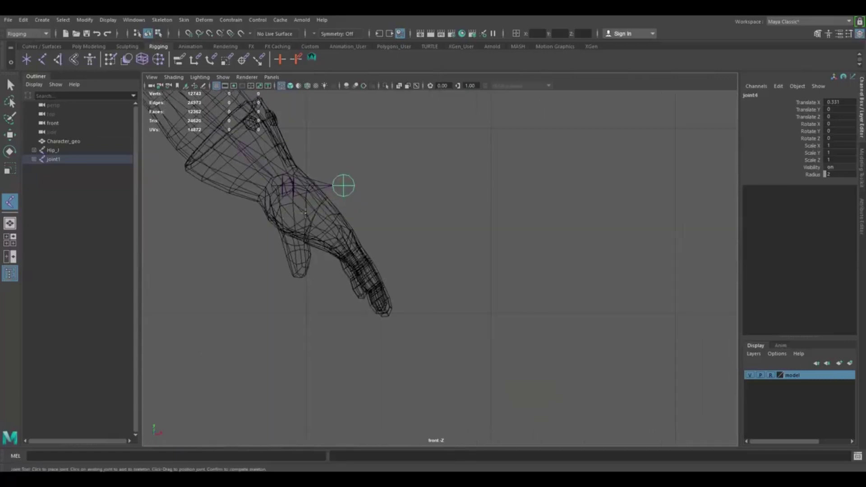
scroll(391, 212, up, 2)
alt+middle_drag(355, 193, 393, 210)
scroll(391, 209, up, 1)
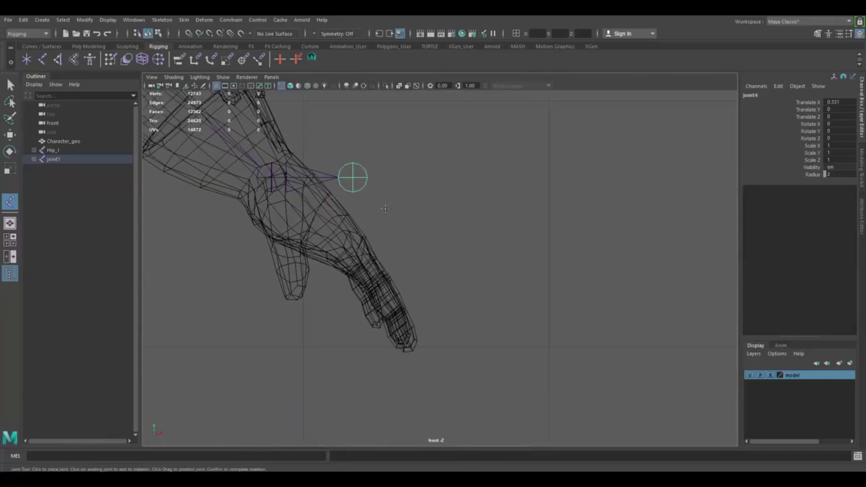
drag(392, 203, 395, 207)
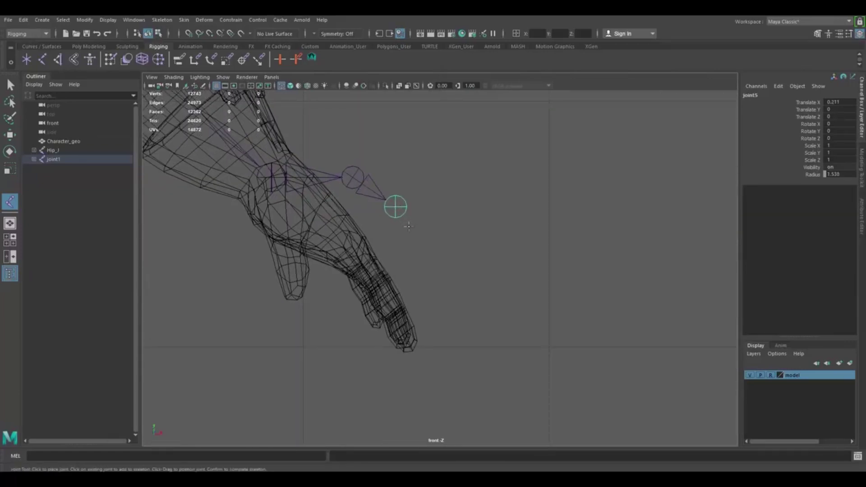
drag(415, 241, 422, 243)
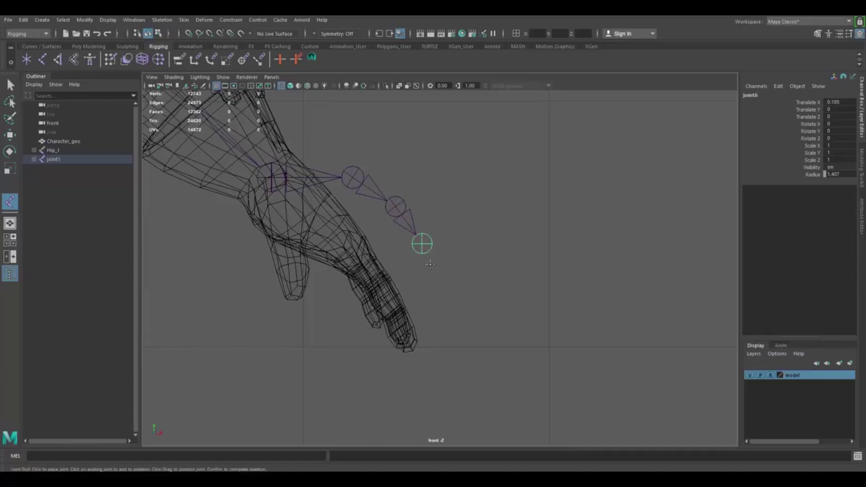
click(447, 278)
key(Return)
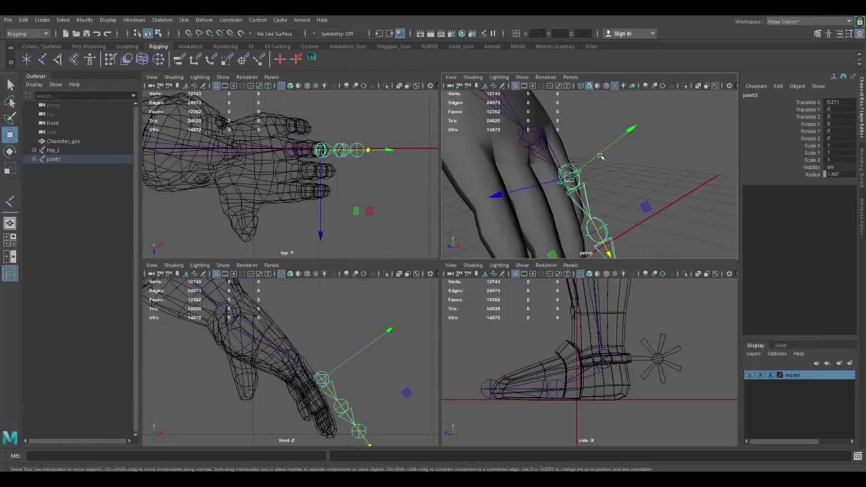
- Fit the joints inside the ring finger, duplicate the finger chain and move the copy into the little finger
drag(601, 156, 583, 162)
click(584, 197)
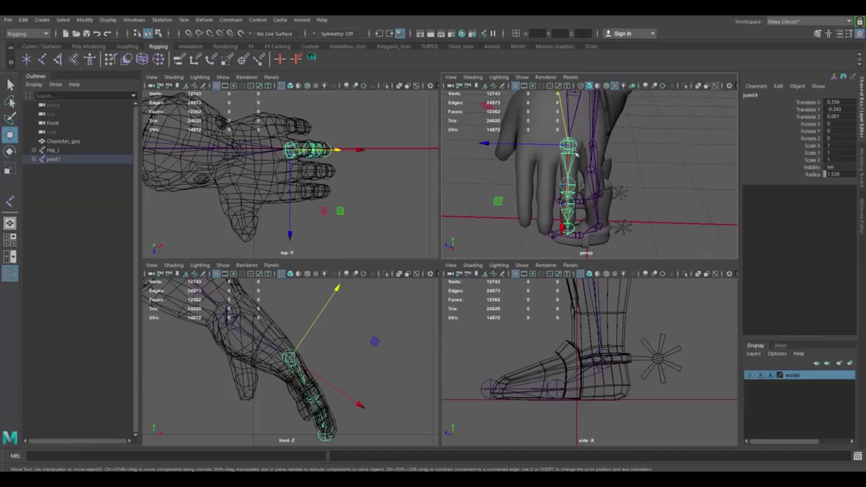
key(ctrl+d)
drag(485, 143, 507, 145)
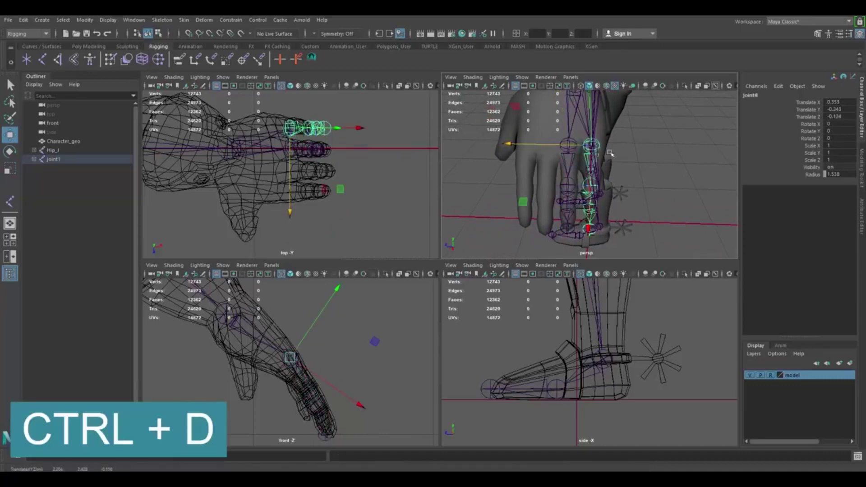
- Delete the extra end joint that sticks out beyond the tip of the thumb
mouse_move(607, 154)
alt+mouse_down()
mouse_move(618, 168)
mouse_move(615, 149)
mouse_move(593, 158)
alt+mouse_up()
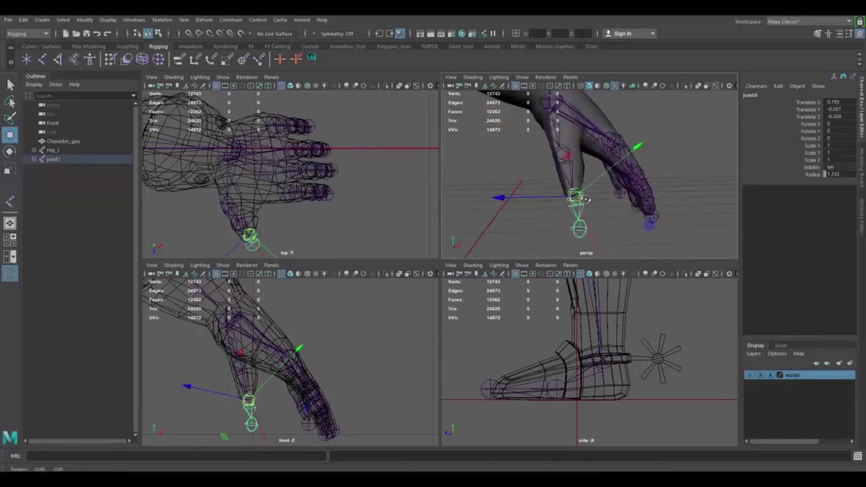
alt+drag(585, 199, 541, 208)
click(513, 215)
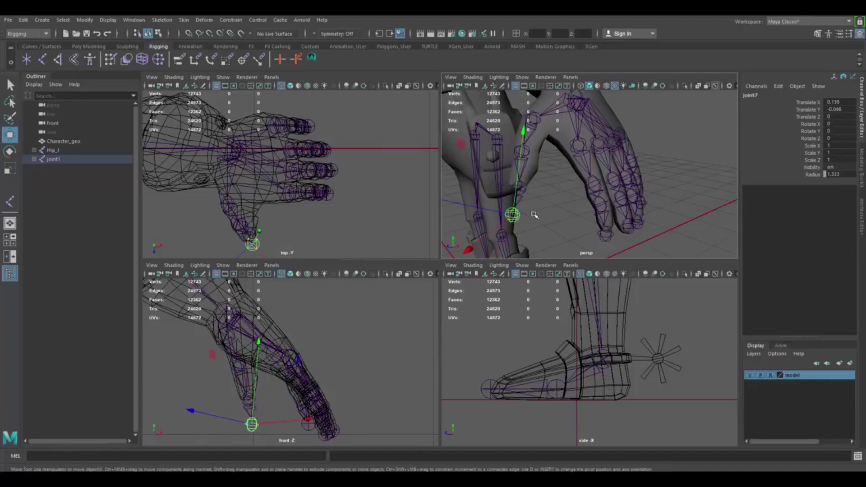
click(534, 215)
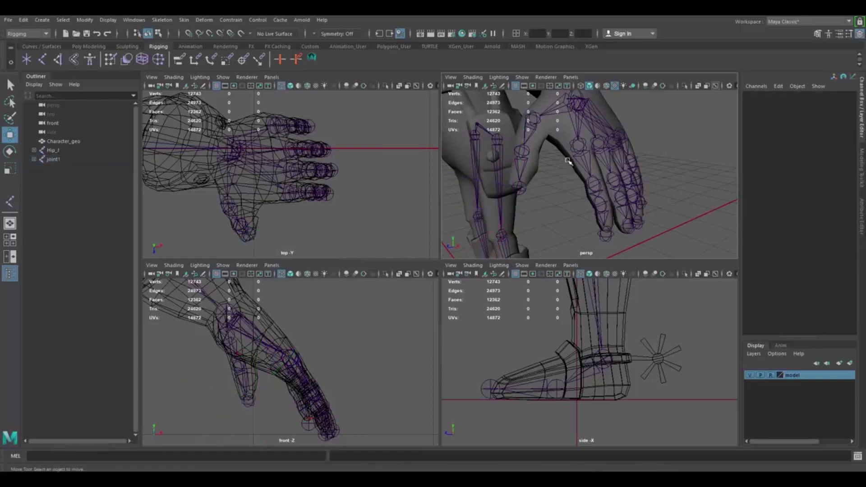
- Select the top joint of the left arm chain and rename it L_Shoulder_J
alt+drag(503, 109, 609, 155)
key(space)
alt+right_drag(609, 155, 481, 210)
alt+drag(465, 207, 364, 144)
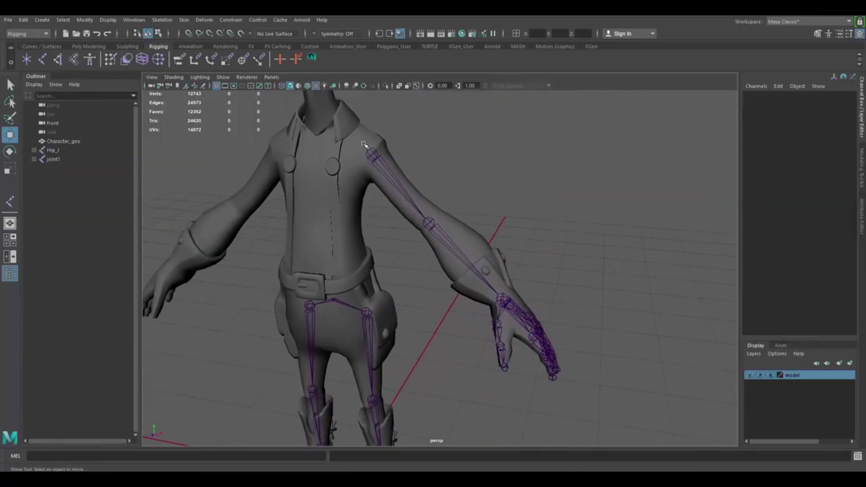
click(373, 147)
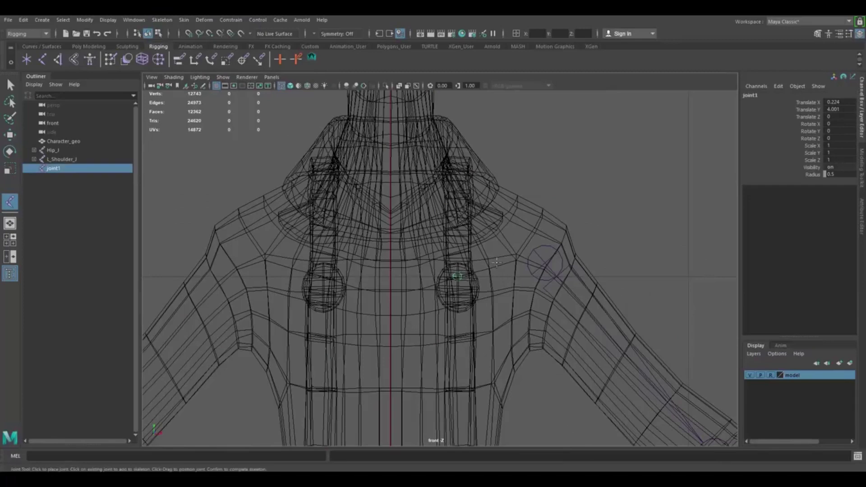
- Move the new clavicle joint forward in the side view to a Translate Z of about 0.142
key(space)
key(space)
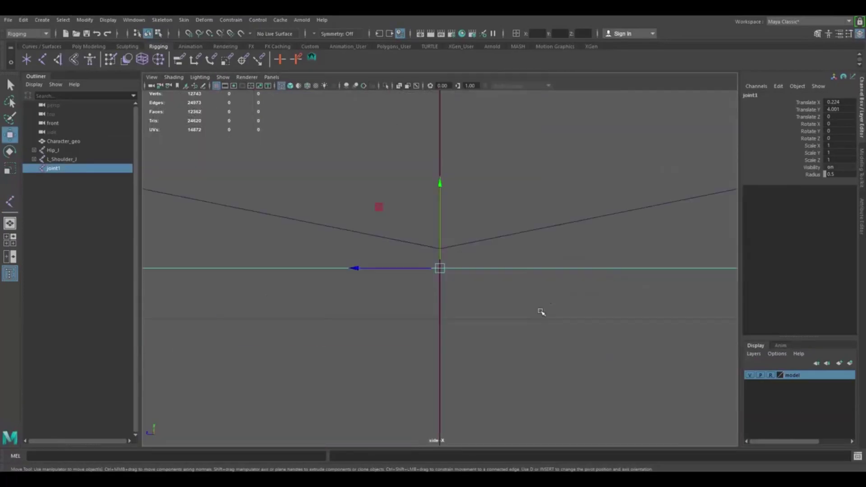
scroll(510, 230, down, 8)
drag(371, 269, 330, 269)
alt+drag(534, 260, 538, 261)
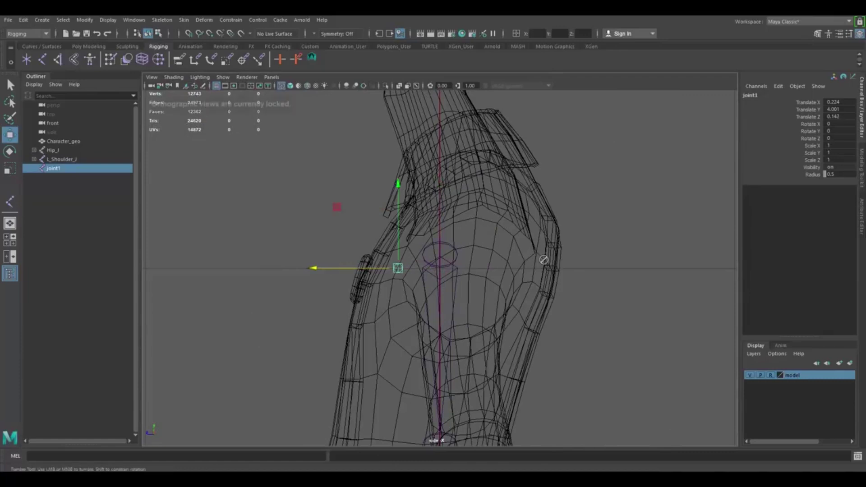
- Parent the left shoulder joint to the clavicle joint in the perspective view
key(space)
key(space)
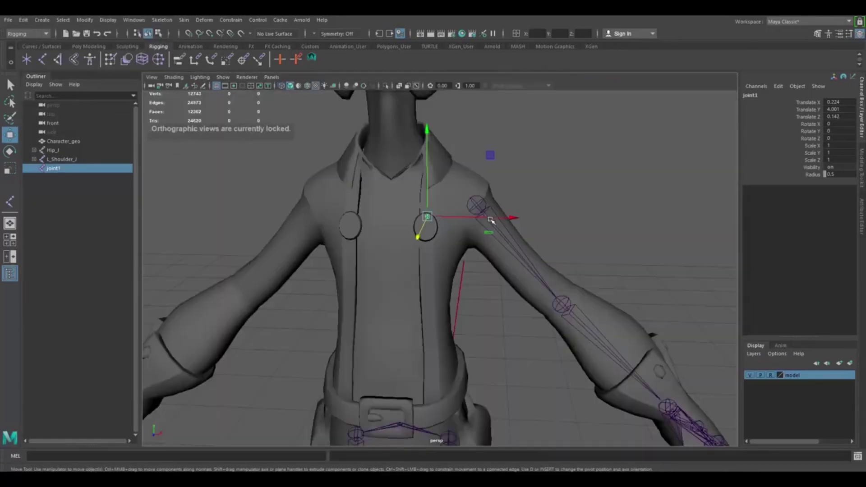
mouse_move(514, 212)
alt+mouse_down()
mouse_move(530, 202)
mouse_move(524, 220)
mouse_move(531, 204)
alt+mouse_up()
scroll(525, 219, up, 3)
click(523, 222)
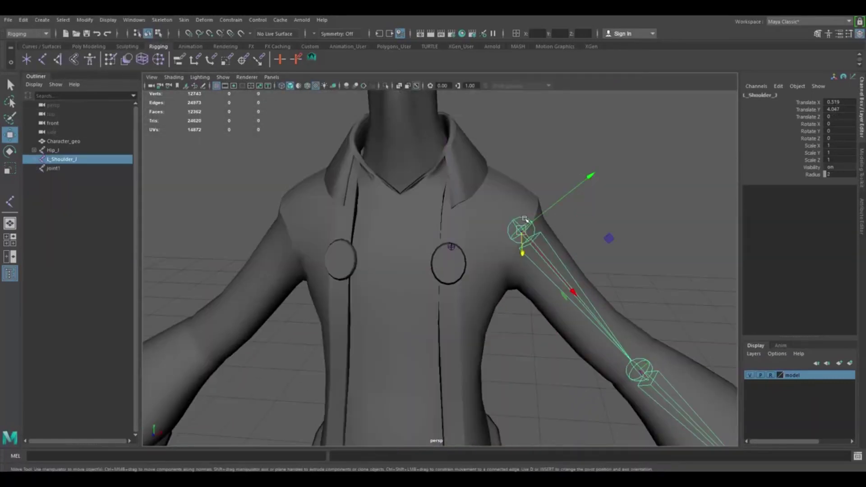
shift+click(452, 246)
alt+drag(451, 247, 472, 241)
key(p)
- Select the clavicle joint and rename it L_Clavicle_J
click(466, 239)
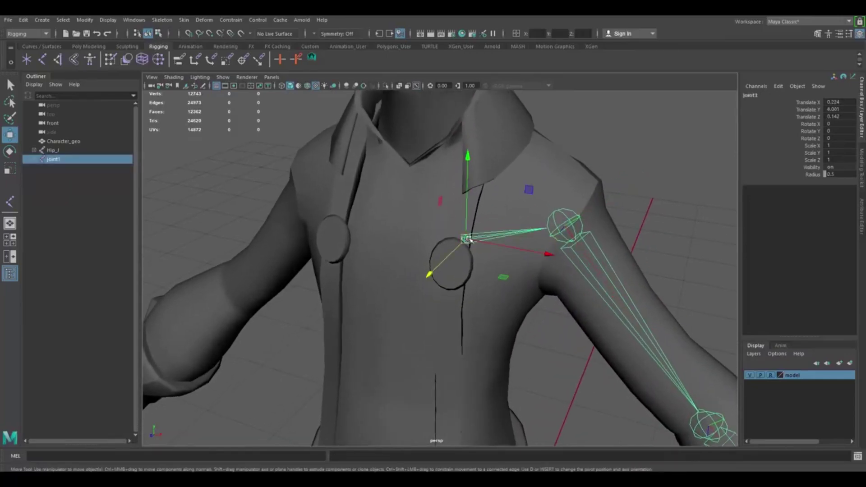
double_click(757, 94)
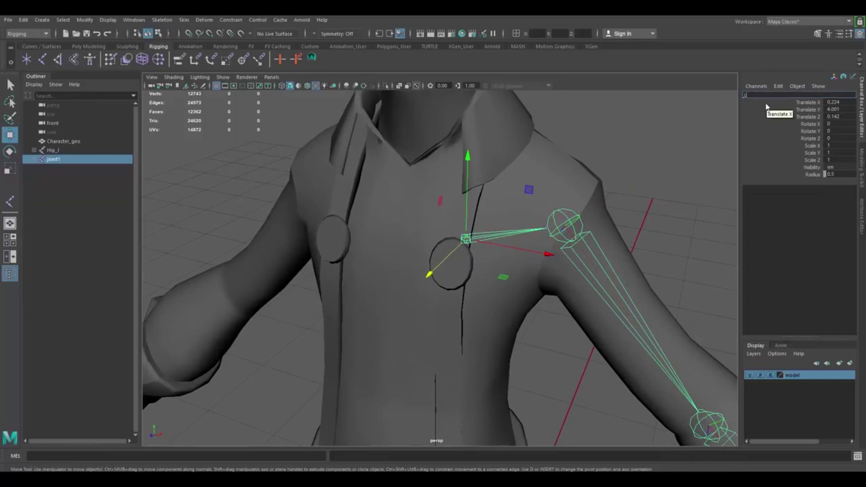
text(L_Clavicle_J)
key(Return)
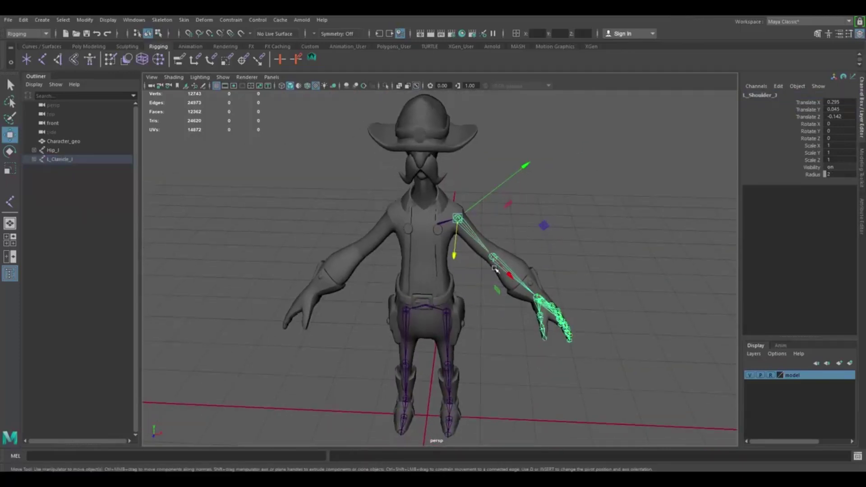
- Select the hip joint in the perspective view and bring the pelvis area into the side view
scroll(496, 270, up, 5)
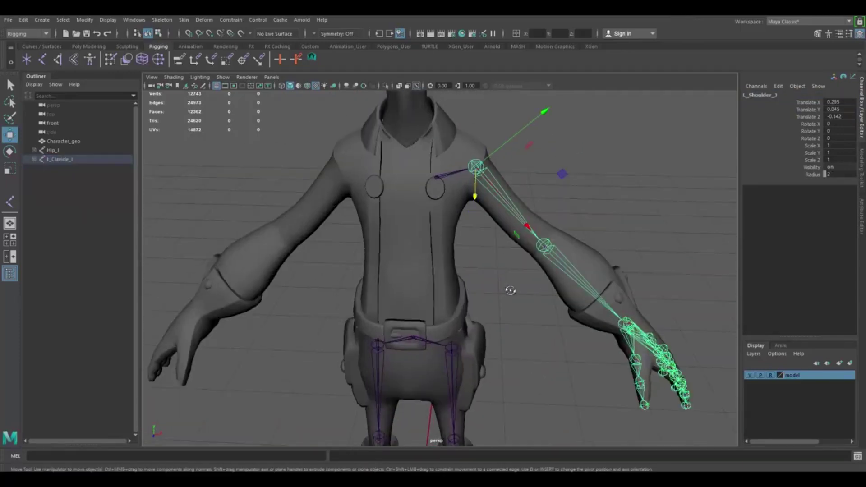
click(604, 221)
alt+drag(510, 292, 459, 301)
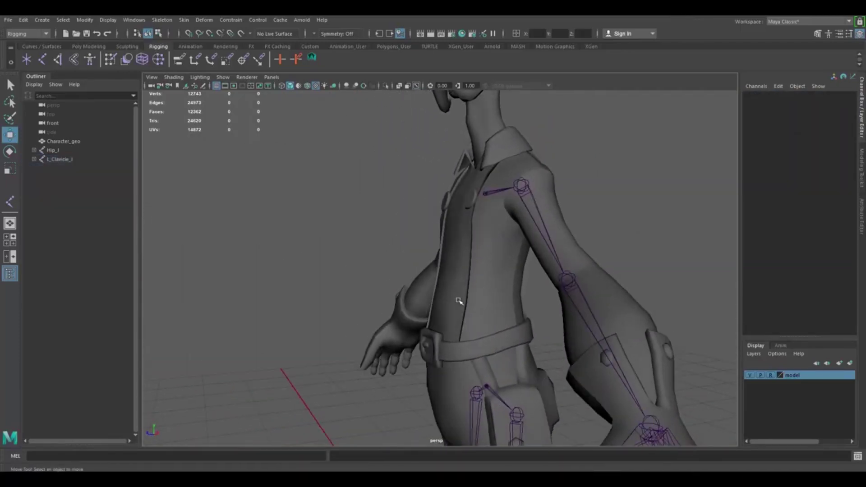
key(space)
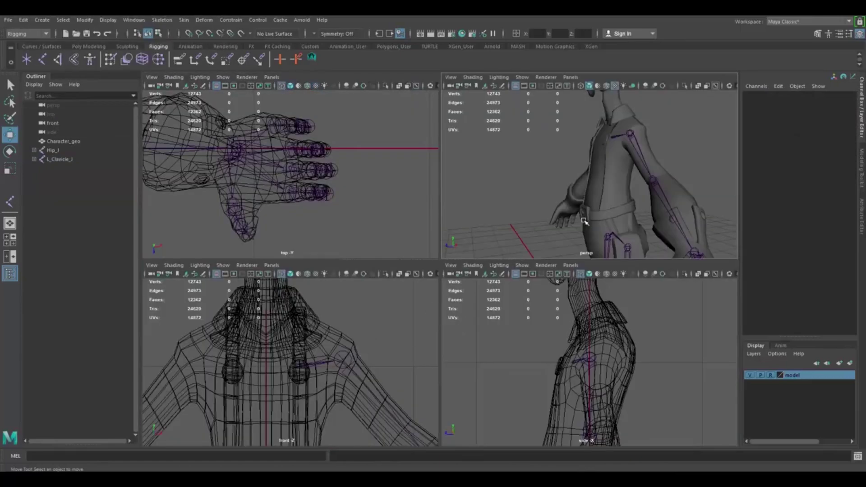
scroll(586, 217, up, 6)
click(542, 201)
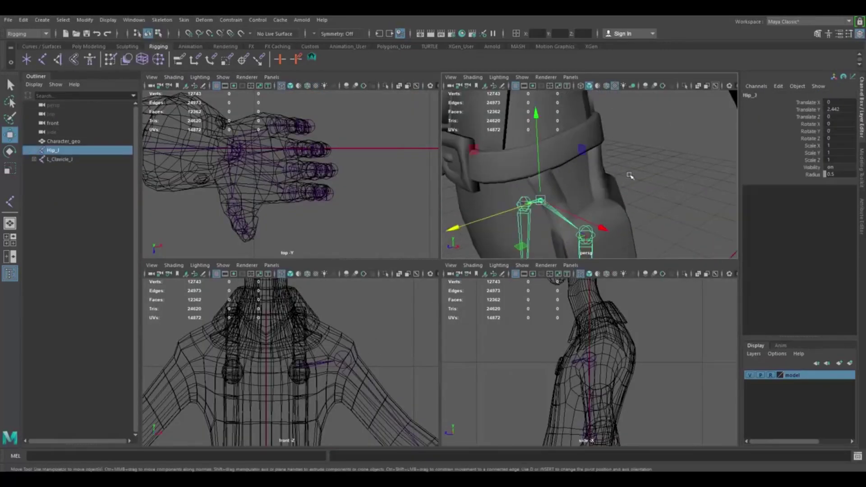
alt+drag(541, 201, 518, 235)
key(space)
scroll(512, 317, down, 3)
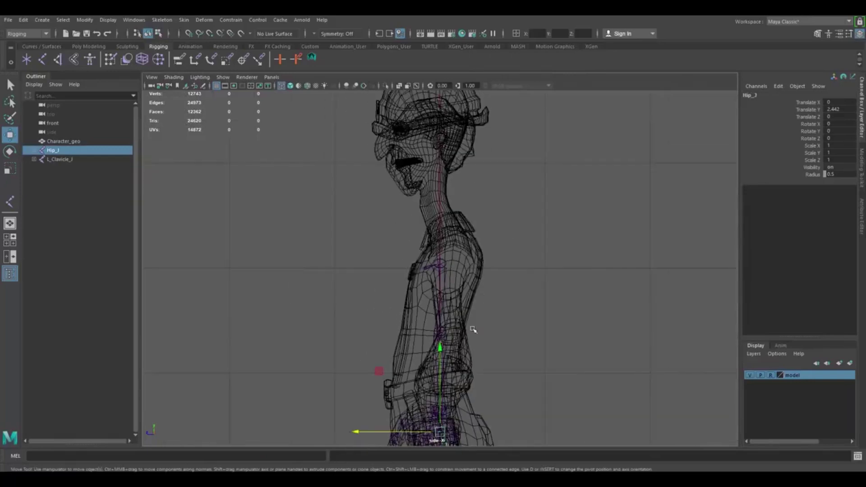
scroll(490, 271, up, 6)
alt+middle_drag(490, 263, 473, 308)
- Create a spine joint above the hip at Translate Y of about 2.846 and a second spine joint about 0.485 above it
click(162, 20)
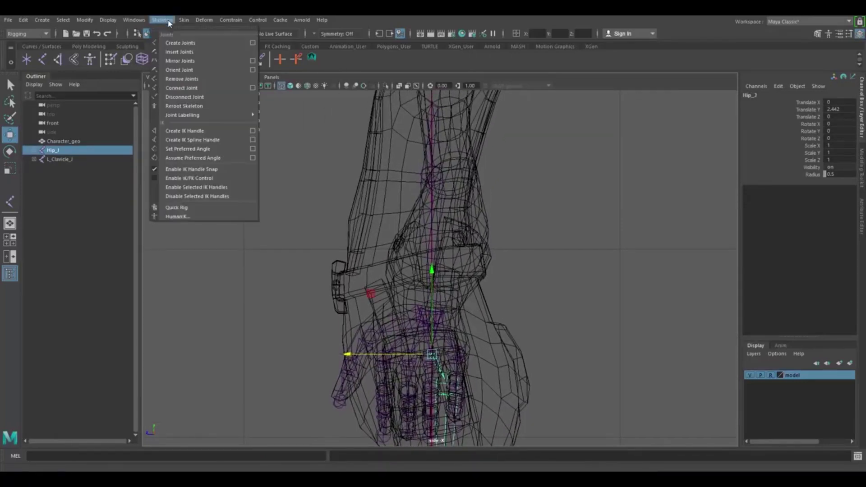
click(180, 42)
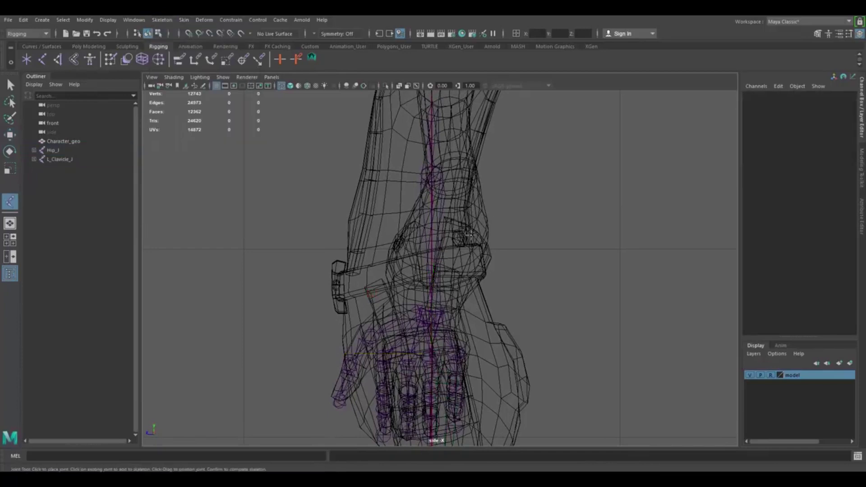
scroll(417, 269, up, 3)
mouse_move(416, 266)
mouse_down()
mouse_move(407, 259)
mouse_move(422, 270)
mouse_move(411, 248)
mouse_move(413, 280)
mouse_up()
alt+middle_drag(454, 229, 448, 295)
click(408, 249)
drag(408, 250, 408, 239)
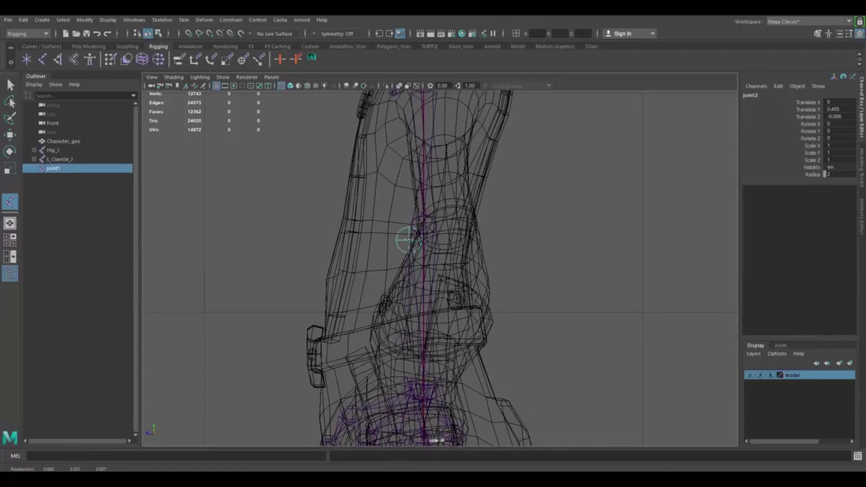
key(Return)
- Add a third spine joint in the upper chest, about 0.796 above the second, and a neck joint at the collar
alt+middle_drag(450, 184, 422, 256)
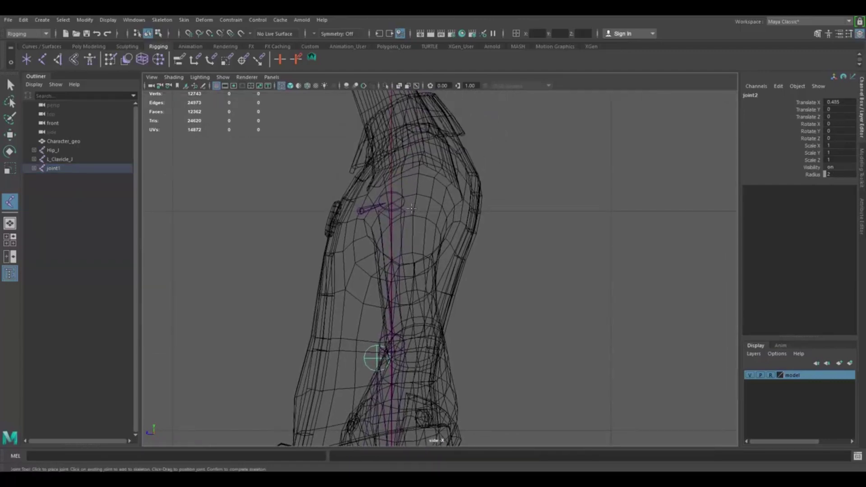
drag(411, 208, 412, 188)
alt+middle_drag(410, 150, 432, 207)
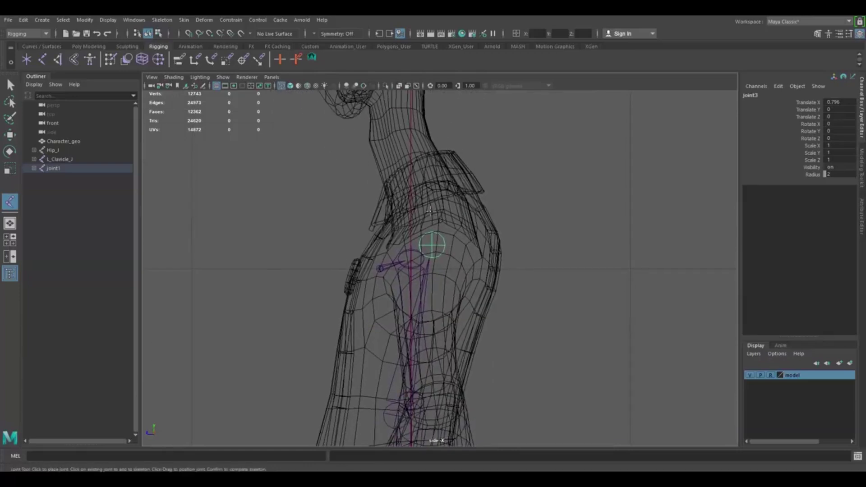
click(431, 201)
drag(430, 200, 427, 197)
- Add a head joint at the top of the neck and a head tip joint about 0.945 above it, finishing the chain
alt+middle_drag(415, 129, 425, 266)
drag(414, 197, 400, 207)
alt+middle_drag(400, 206, 425, 342)
scroll(425, 342, up, 1)
drag(421, 131, 418, 121)
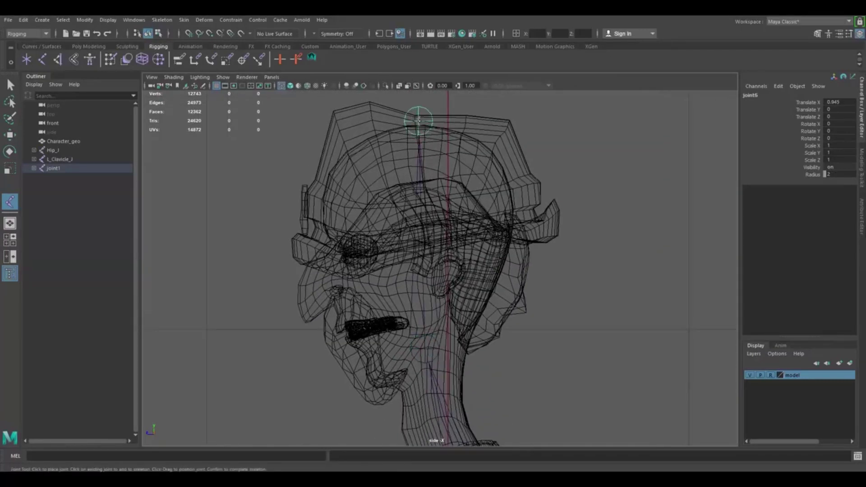
key(Return)
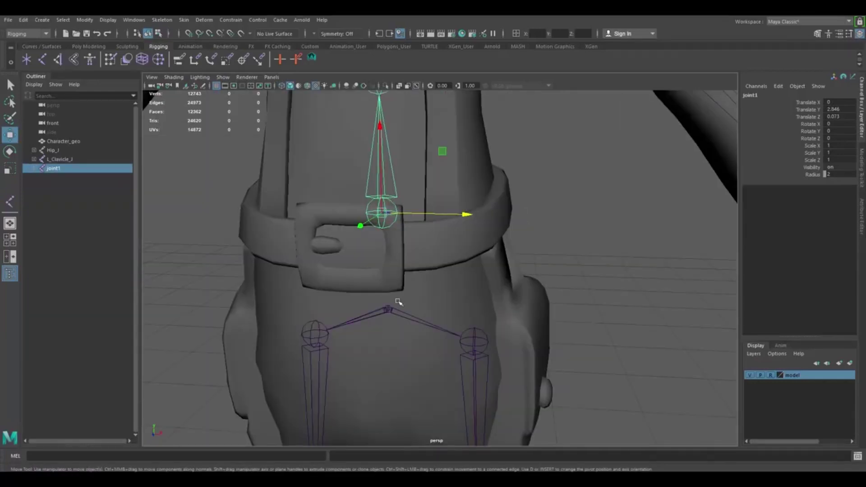
- Parent the lowest spine joint to the hip joint and the left clavicle joint to the upper chest spine joint
shift+click(388, 308)
key(p)
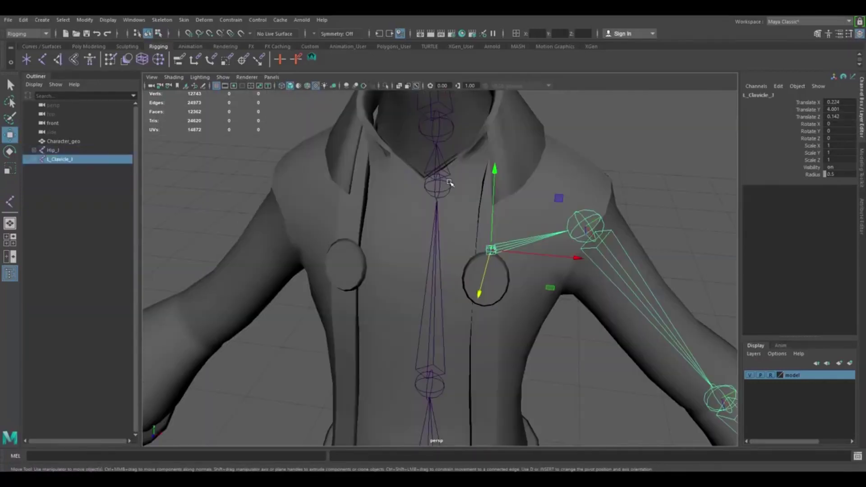
shift+click(448, 181)
key(p)
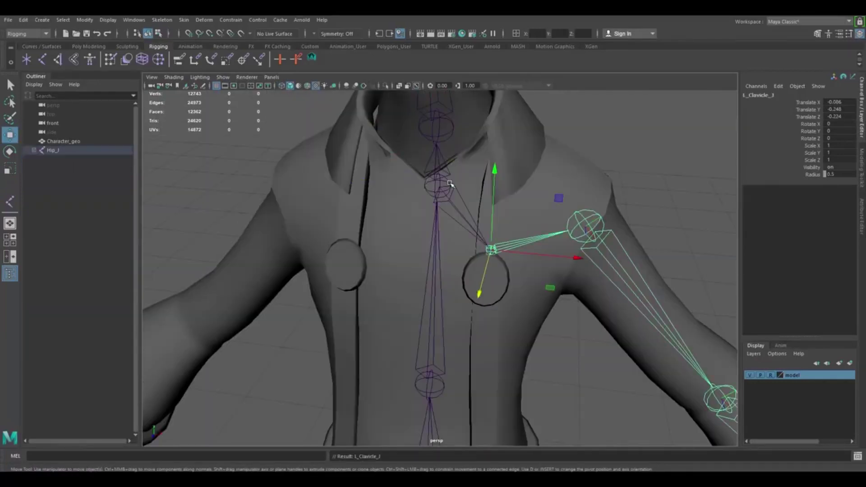
- Mirror the left clavicle chain across YZ with the Behavior function, replacing L with R in the joint names
mouse_move(534, 301)
alt+mouse_down()
mouse_move(548, 297)
mouse_move(525, 294)
alt+mouse_up()
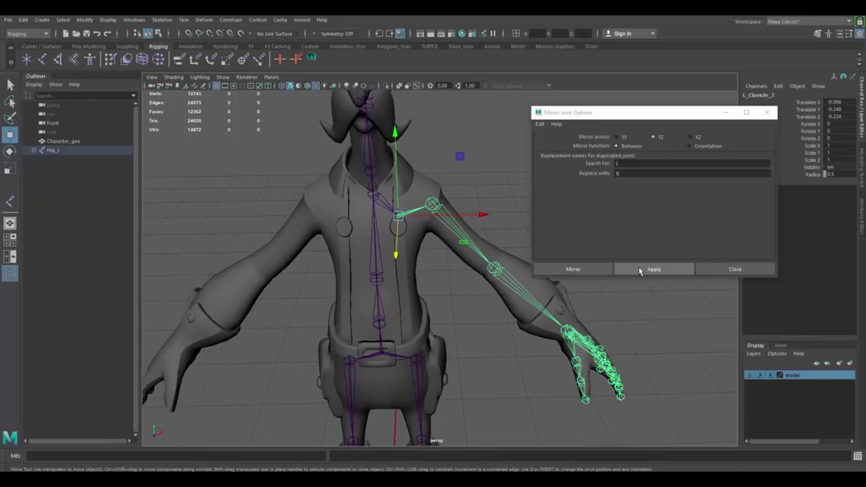
click(641, 270)
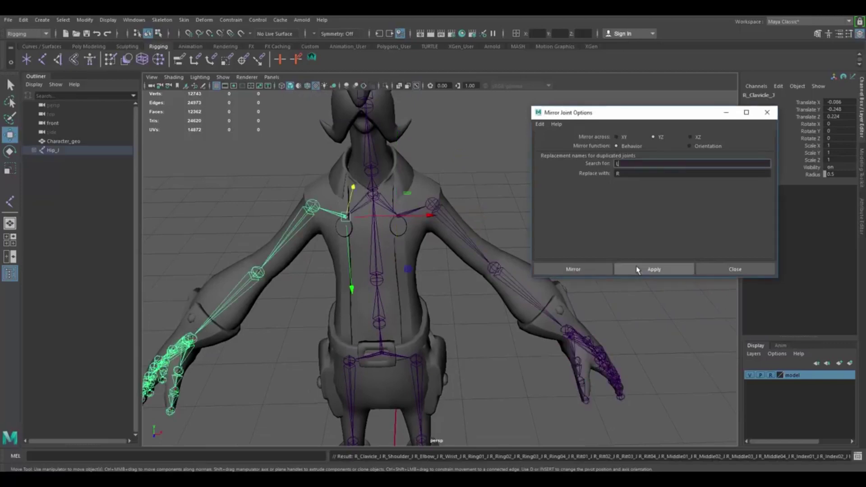
alt+drag(493, 190, 473, 186)
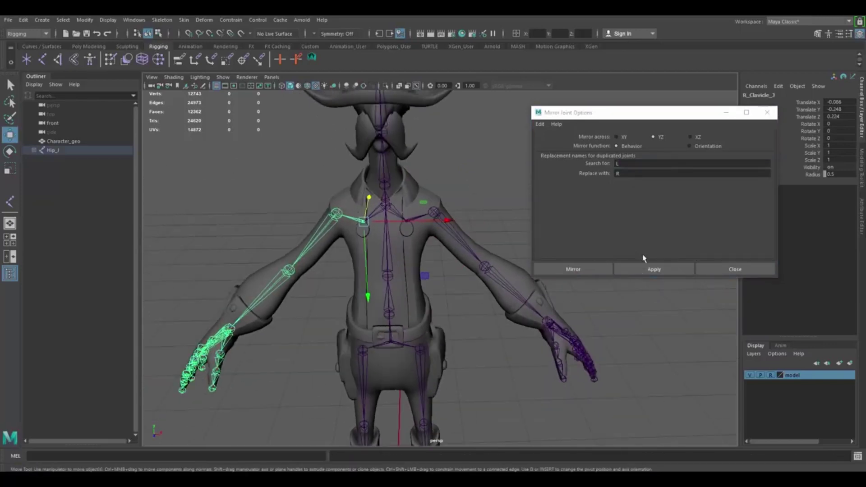
click(717, 270)
- Examine the mirrored right arm joints and the full joint hierarchy under Hip_J
scroll(422, 209, up, 5)
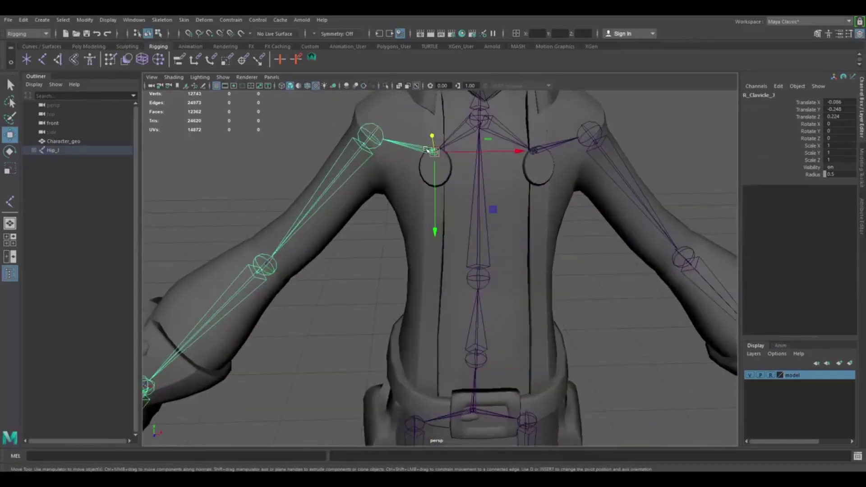
alt+middle_drag(409, 169, 390, 203)
click(361, 160)
alt+middle_drag(333, 264, 398, 214)
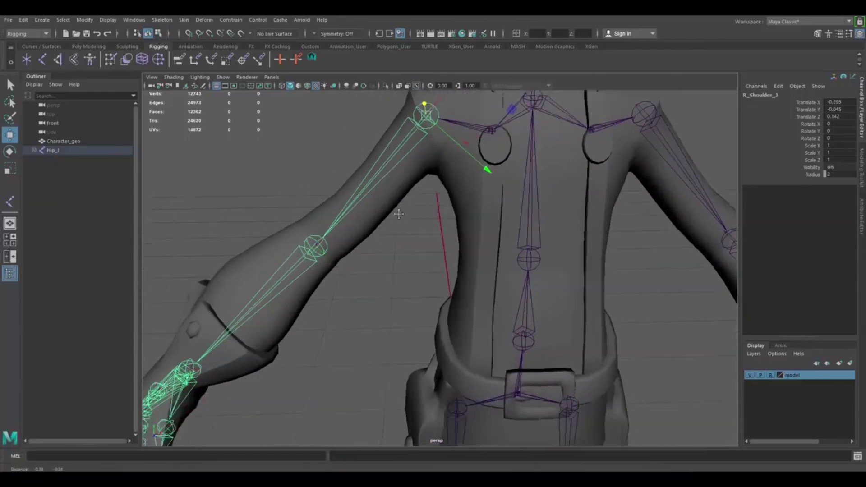
scroll(91, 429, down, 5)
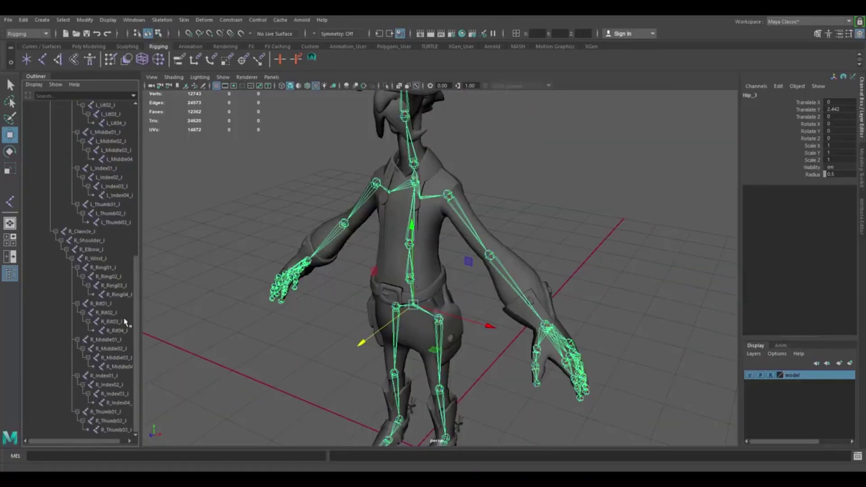
scroll(122, 316, up, 5)
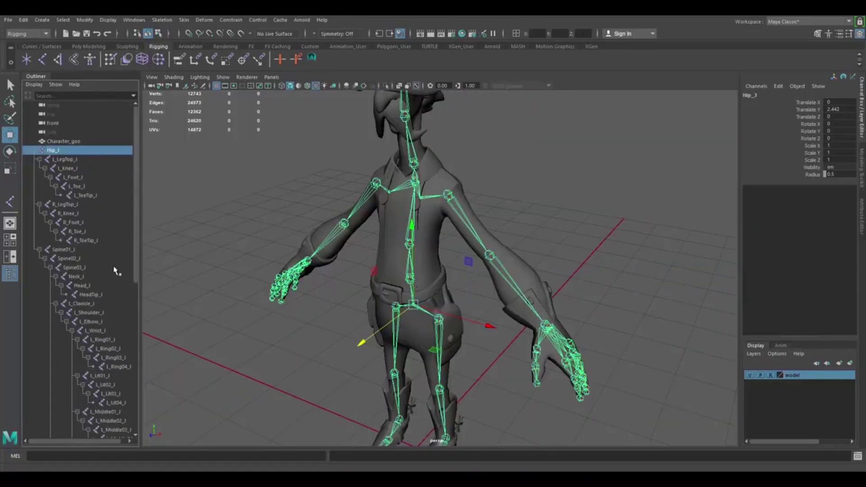
- Select every joint from Hip_J through R_Thumb03_J and display their local rotation axes
click(71, 159)
click(69, 153)
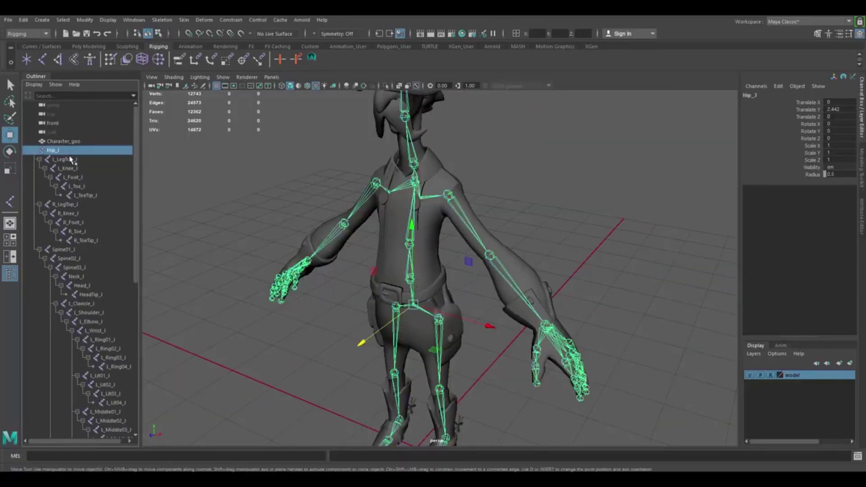
scroll(102, 305, down, 10)
shift+click(115, 429)
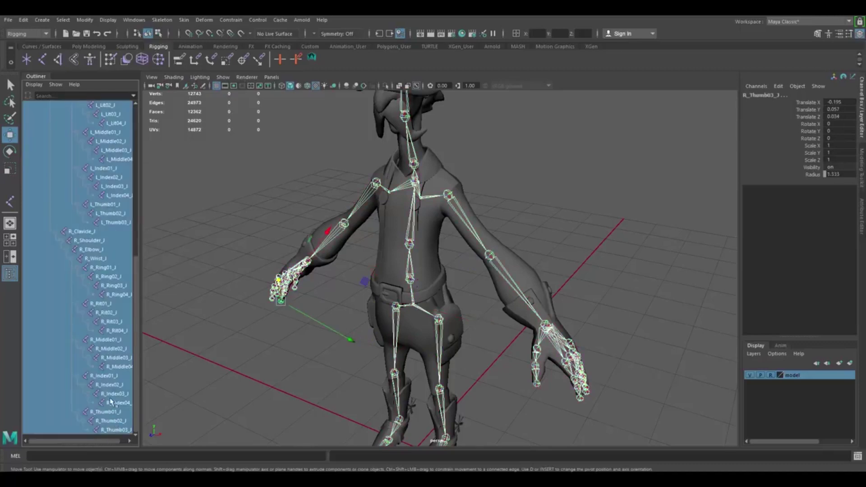
click(110, 21)
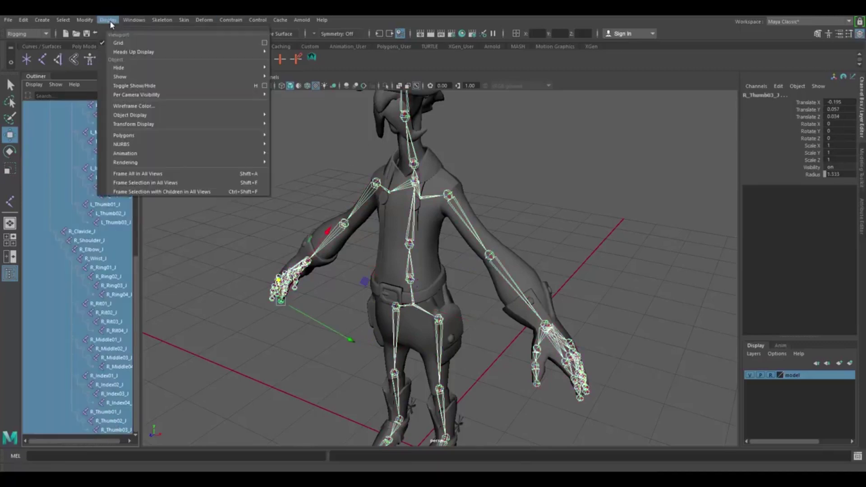
mouse_move(179, 126)
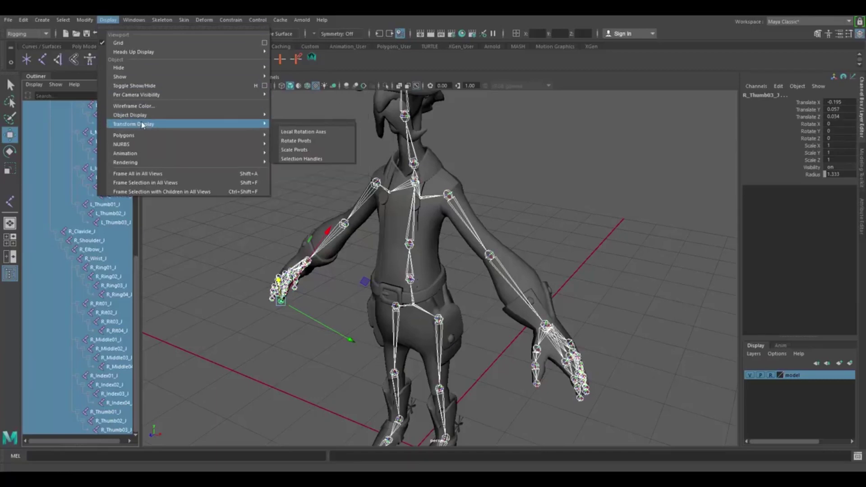
click(328, 135)
- Examine the orientation of the local rotation axes on the arm, leg, spine and clavicle joints
alt+drag(550, 248, 581, 261)
click(580, 240)
alt+middle_drag(565, 253, 582, 278)
scroll(581, 279, down, 2)
alt+drag(581, 278, 553, 272)
alt+middle_drag(546, 283, 533, 217)
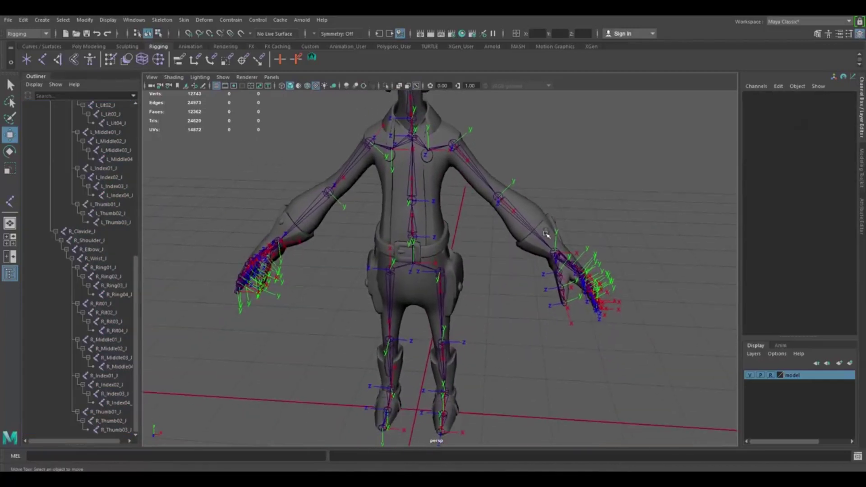
alt+right_drag(530, 224, 505, 250)
alt+drag(505, 250, 531, 266)
alt+middle_drag(474, 234, 480, 273)
alt+right_drag(492, 257, 608, 215)
alt+middle_drag(530, 170, 508, 219)
alt+drag(507, 219, 476, 190)
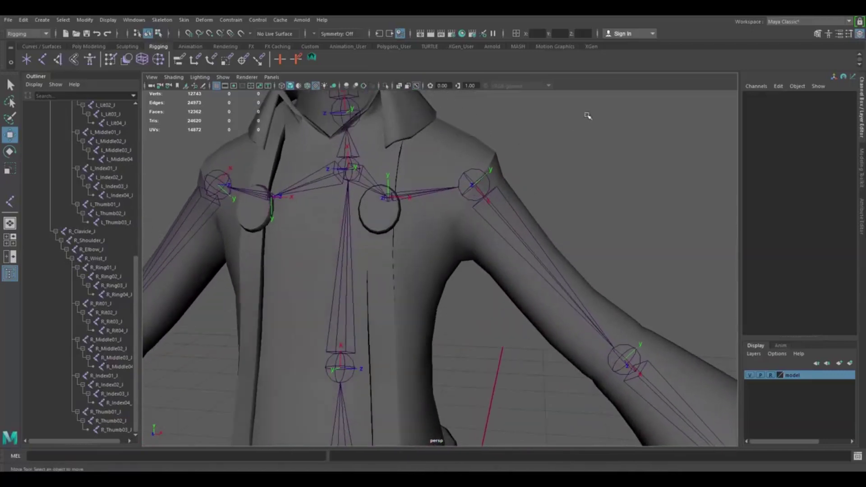
alt+drag(518, 193, 471, 200)
alt+drag(494, 228, 437, 187)
- Select the left shoulder joint and inspect how its axes align with the arm, comparing against the whole skeleton
click(443, 176)
click(526, 207)
alt+drag(526, 207, 482, 174)
click(437, 186)
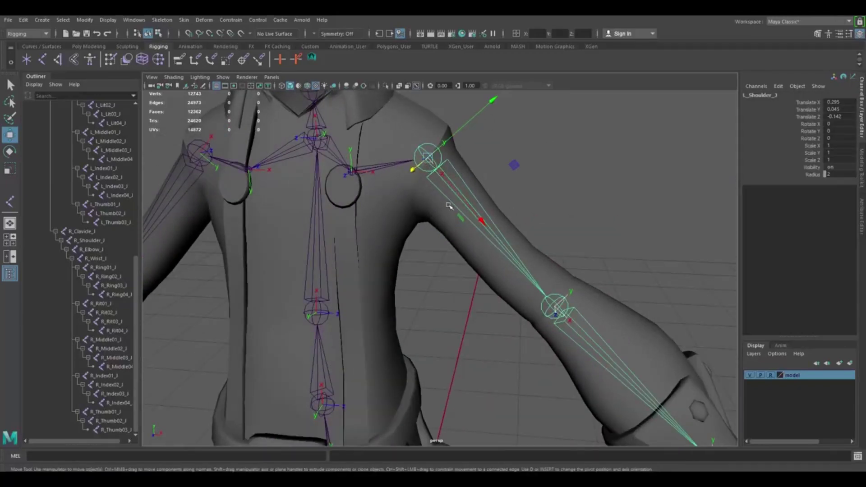
click(574, 181)
click(437, 158)
alt+middle_drag(458, 144, 458, 188)
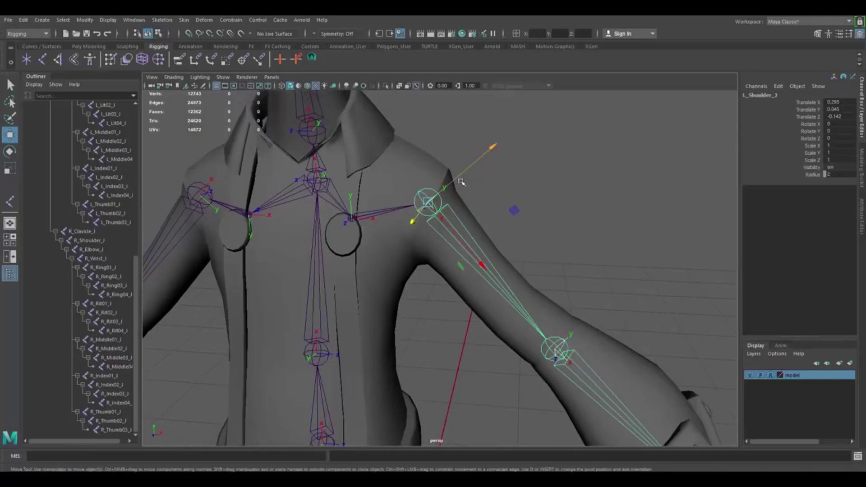
click(572, 239)
key(a)
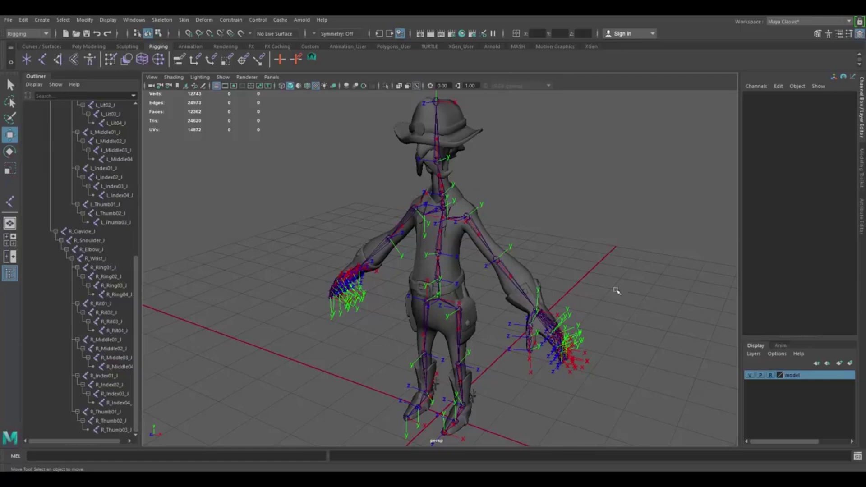
- Open the Script Editor and find the final cometJointOrient(); call in cometJointOrient.mel
click(857, 456)
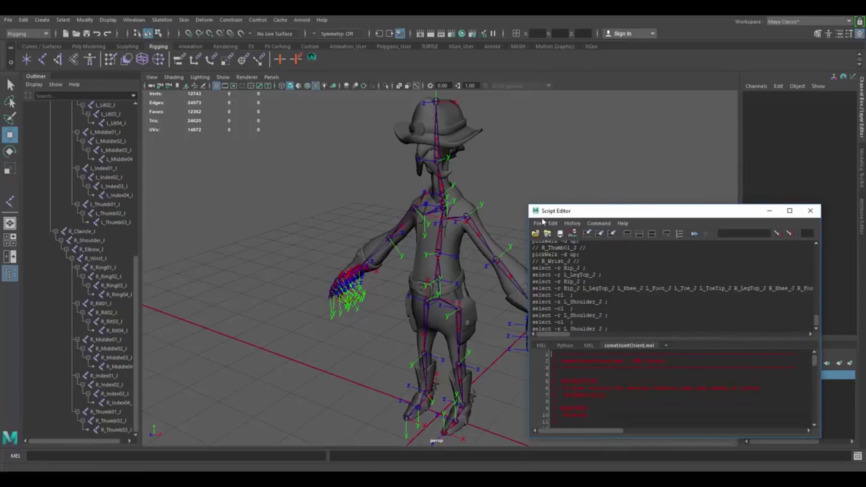
click(543, 222)
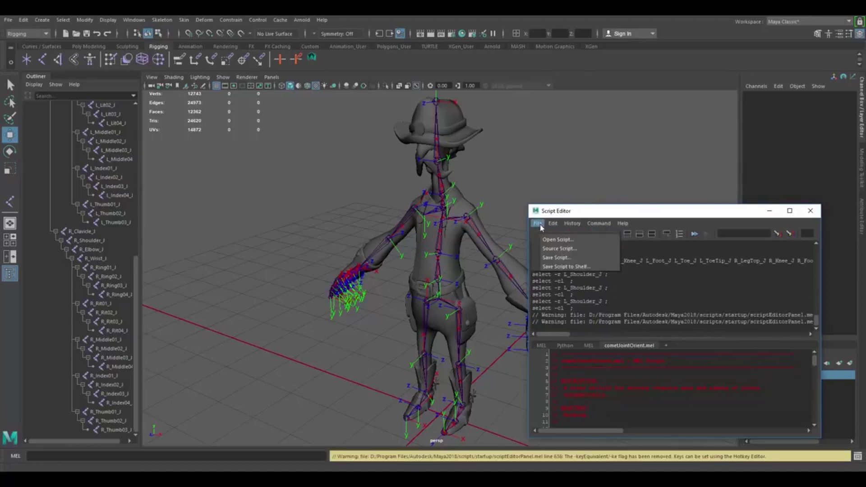
click(568, 240)
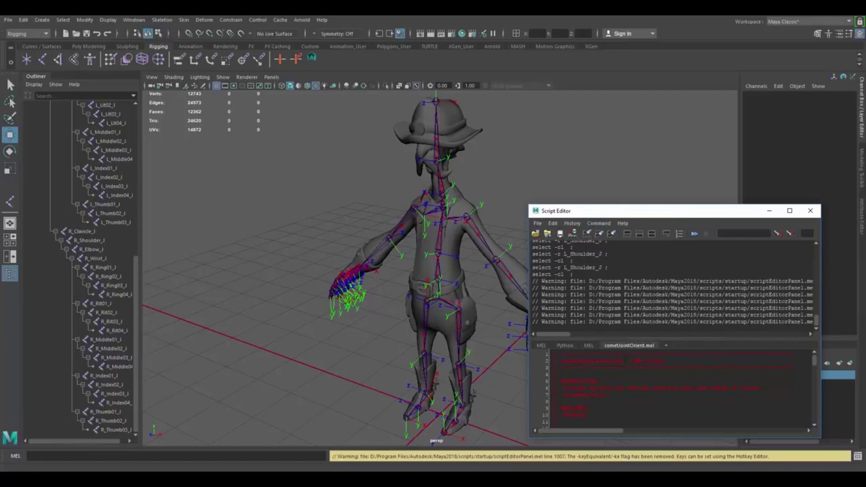
scroll(651, 375, down, 20)
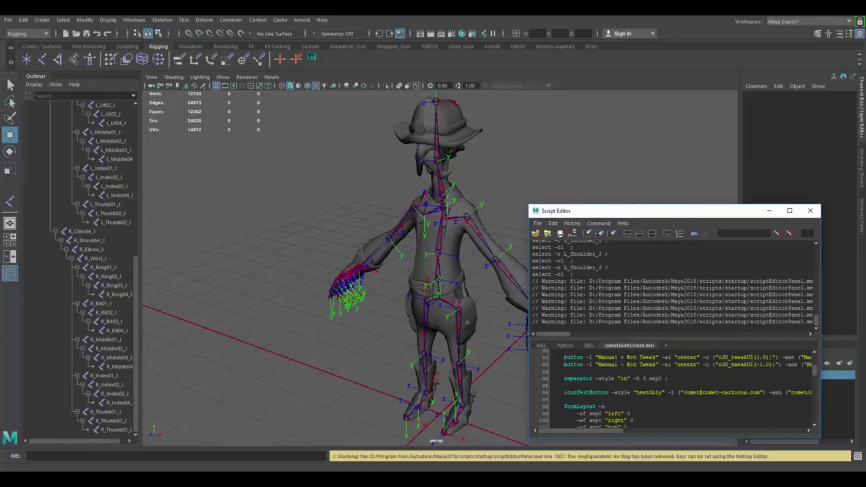
drag(815, 373, 815, 425)
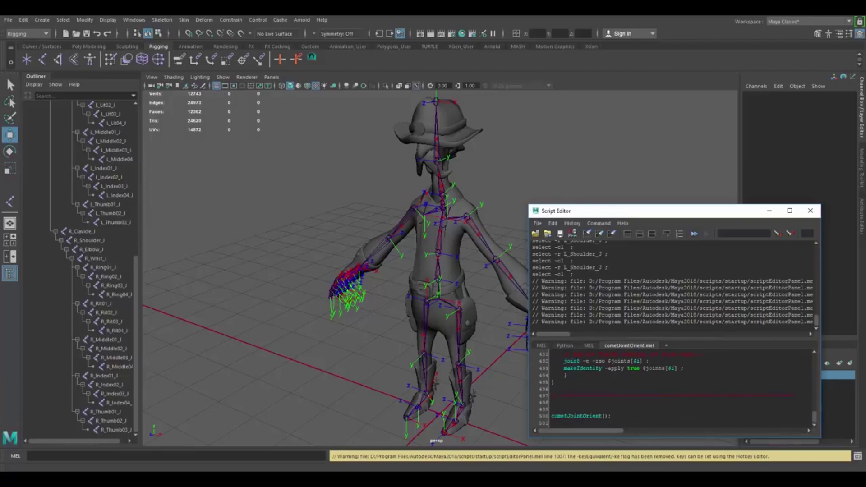
- Execute the cometJointOrient script to open its dialog, and close the Script Editor
drag(612, 416, 551, 415)
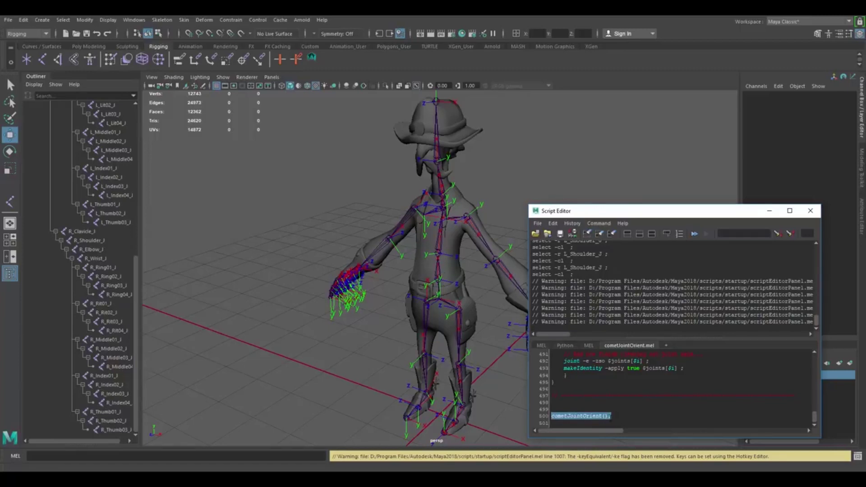
click(655, 414)
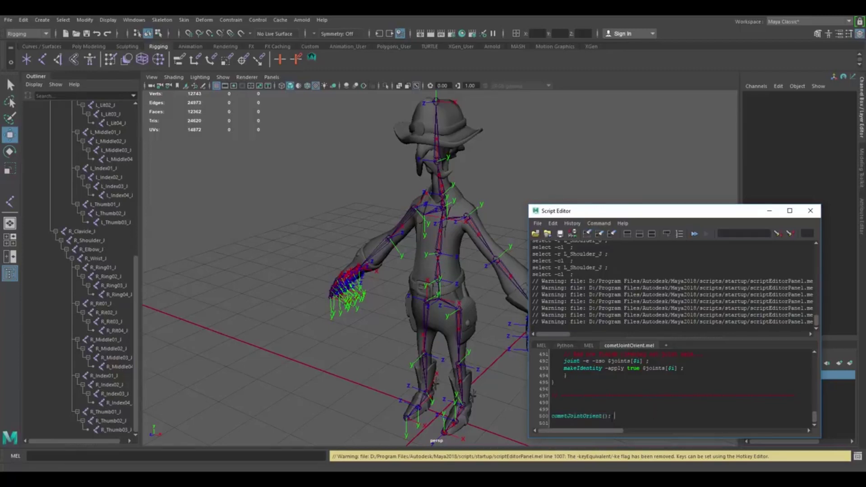
drag(614, 416, 551, 416)
right_click(575, 415)
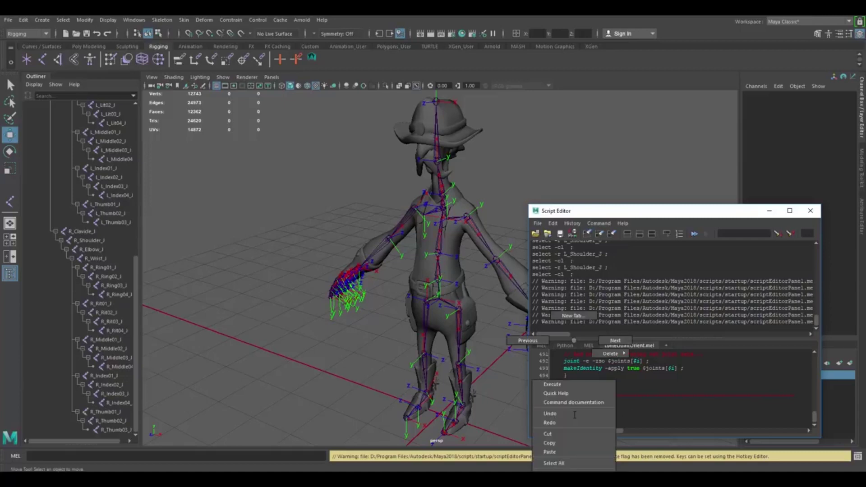
click(557, 385)
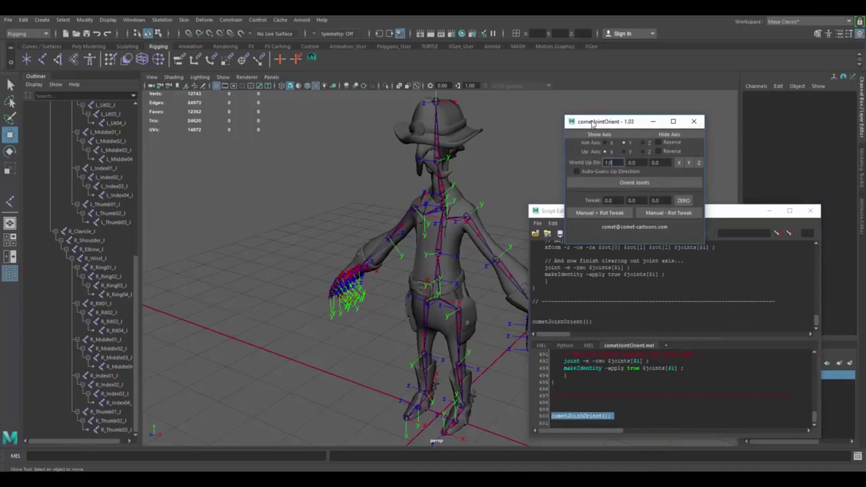
mouse_move(592, 123)
mouse_down()
mouse_move(584, 132)
mouse_move(584, 108)
mouse_move(587, 135)
mouse_up()
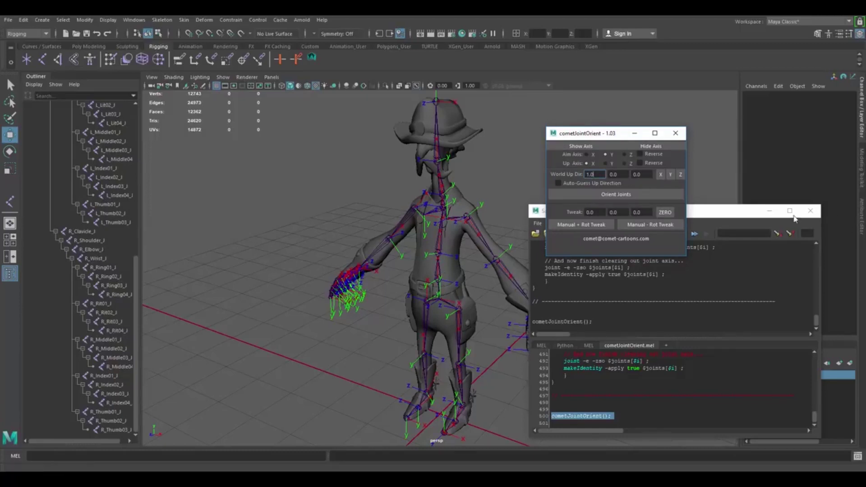
click(810, 210)
- Select all joints in the hierarchy from Hip_J through R_Thumb03_J
scroll(126, 202, up, 5)
scroll(125, 201, up, 5)
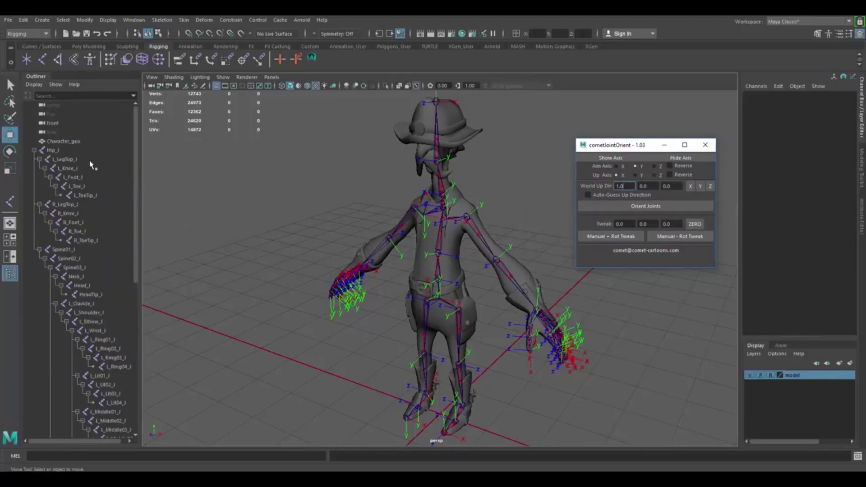
click(60, 152)
scroll(97, 282, down, 10)
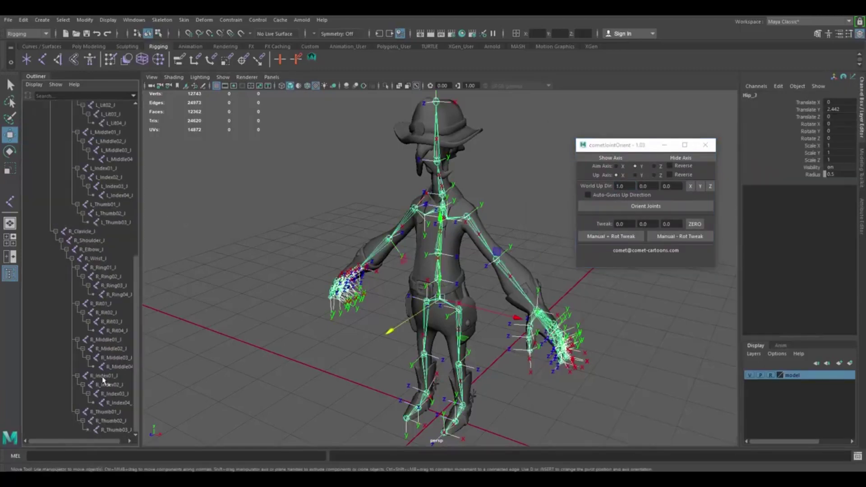
shift+click(115, 430)
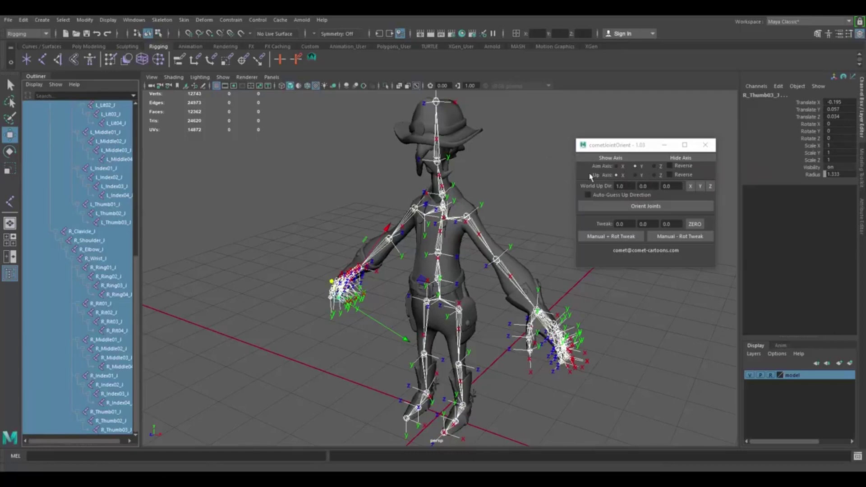
- Orient the selected joints with aim axis X, up axis Y and world up direction 0.0, 1.0, 0.0
click(616, 166)
click(654, 187)
text(1)
click(620, 185)
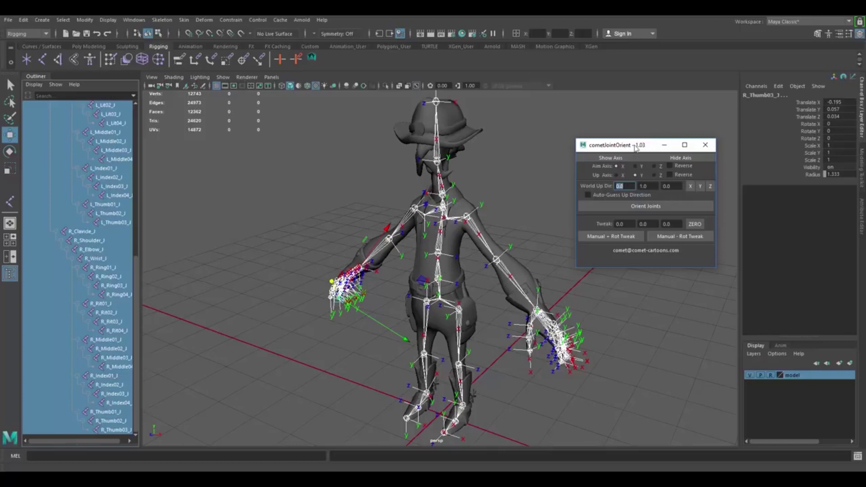
drag(635, 149, 650, 145)
click(659, 206)
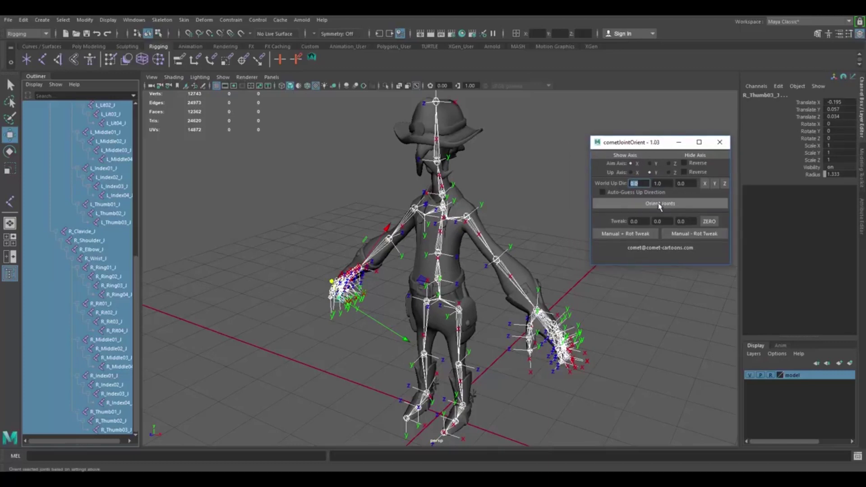
click(652, 205)
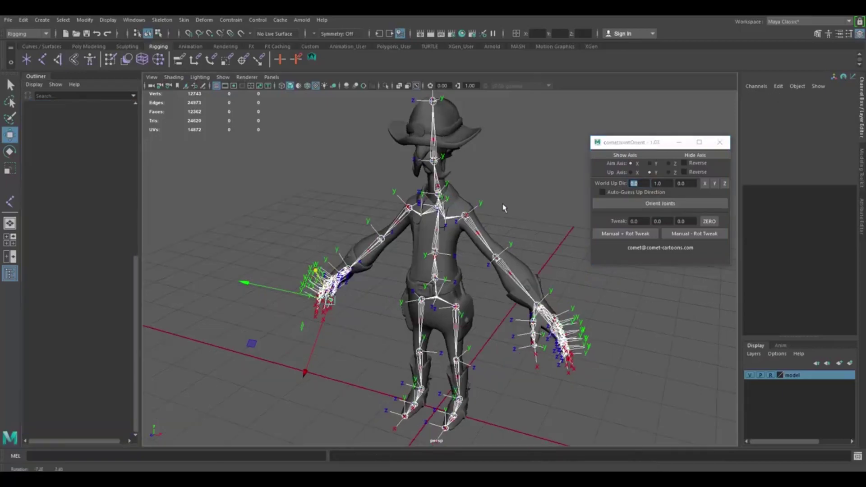
- Deselect the joints and examine the reoriented axes across the skeleton and on the left hand and fingers
alt+drag(511, 204, 525, 280)
click(514, 195)
scroll(487, 245, up, 8)
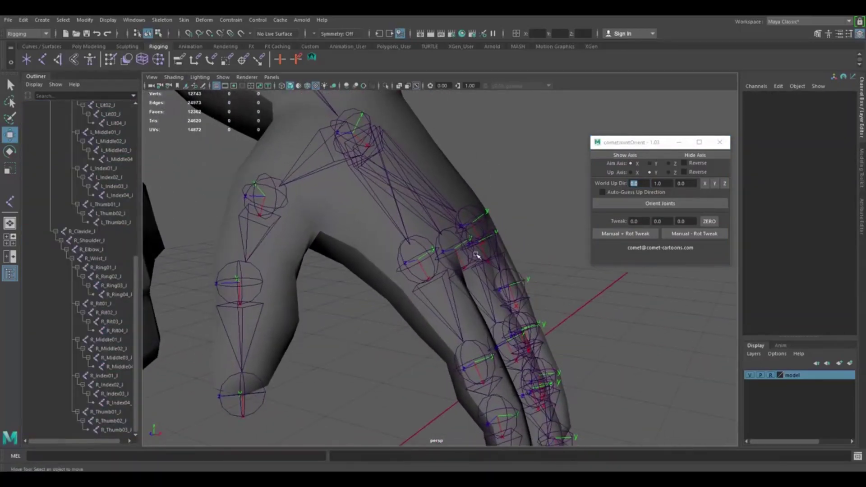
alt+right_drag(477, 255, 433, 243)
alt+middle_drag(433, 244, 456, 229)
alt+drag(456, 229, 441, 230)
- Select Hip_J and examine how its axes and those of the two upper leg joints are oriented
alt+right_drag(395, 214, 467, 240)
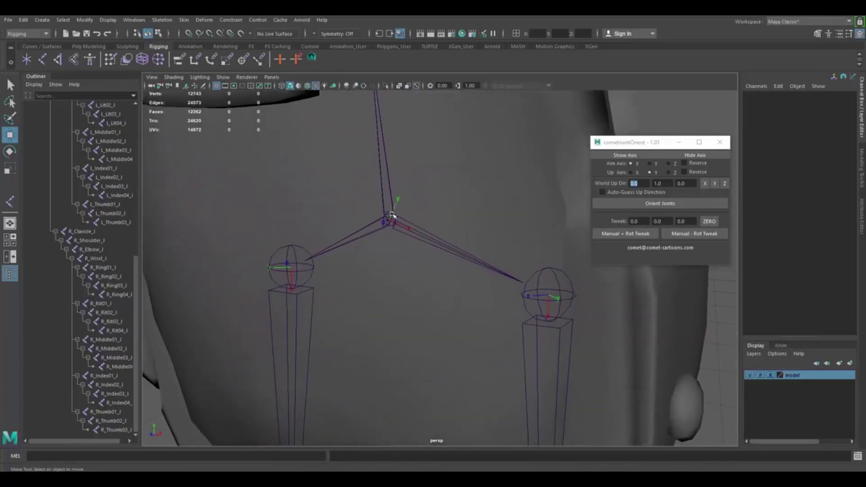
click(389, 218)
alt+drag(388, 218, 387, 207)
alt+drag(423, 184, 388, 218)
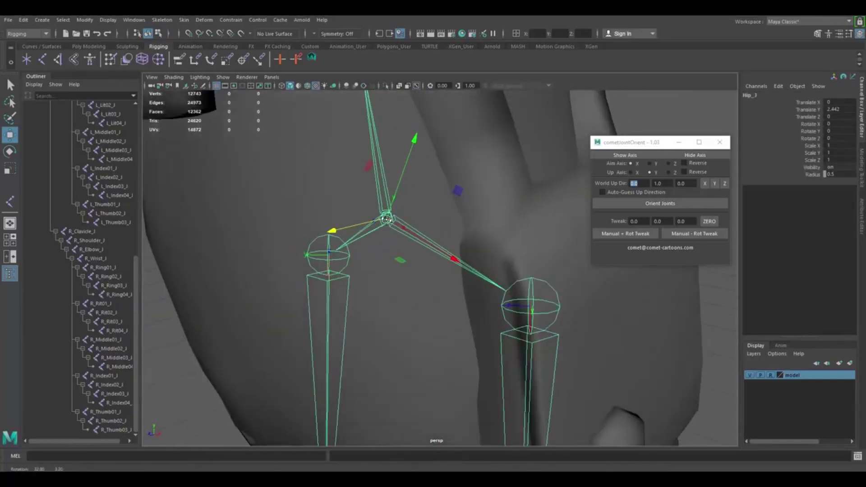
alt+right_drag(474, 212, 433, 197)
click(563, 123)
alt+drag(379, 237, 456, 234)
click(407, 228)
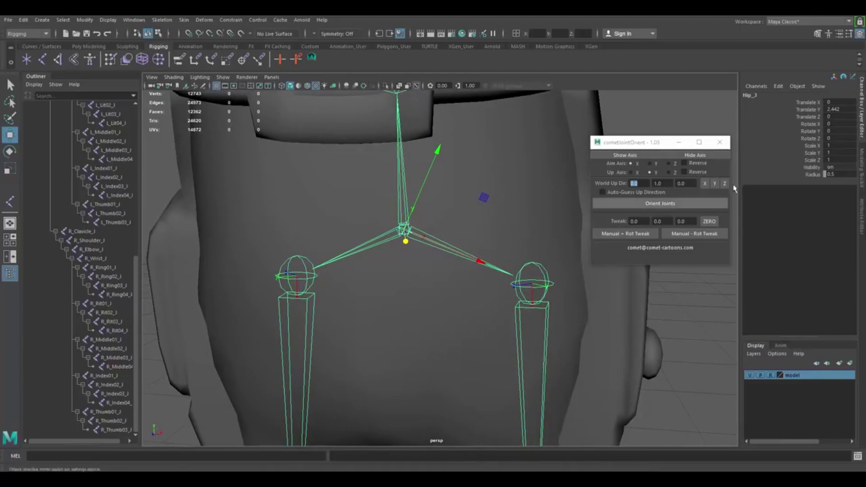
- Close cometJointOrient and use Orient Joint on L_LegTop_J with primary axis X, secondary axis Y and secondary axis world orientation +Z
click(719, 143)
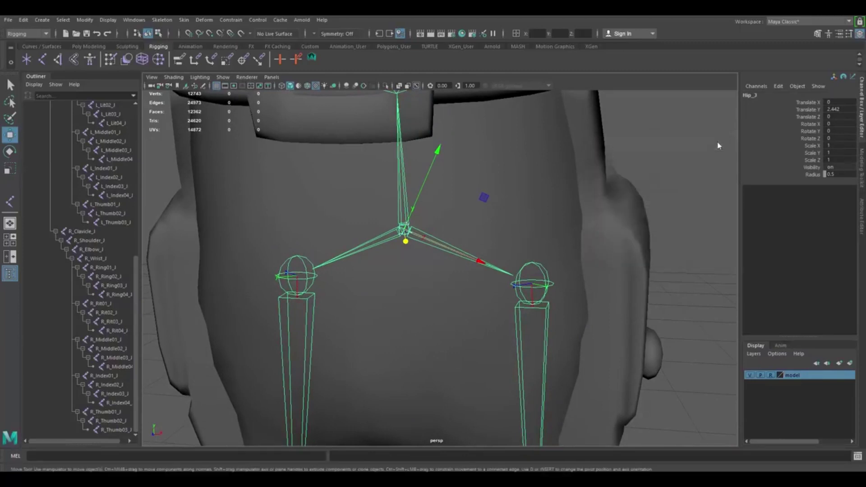
click(161, 20)
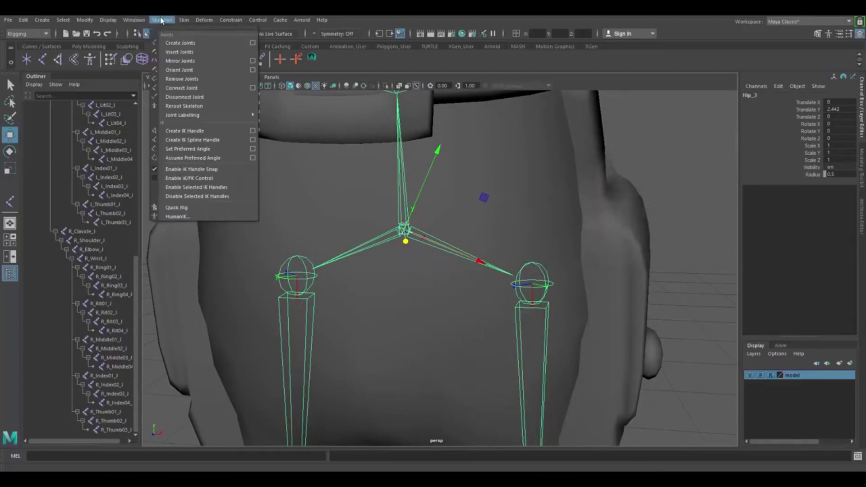
click(252, 70)
drag(651, 114, 705, 149)
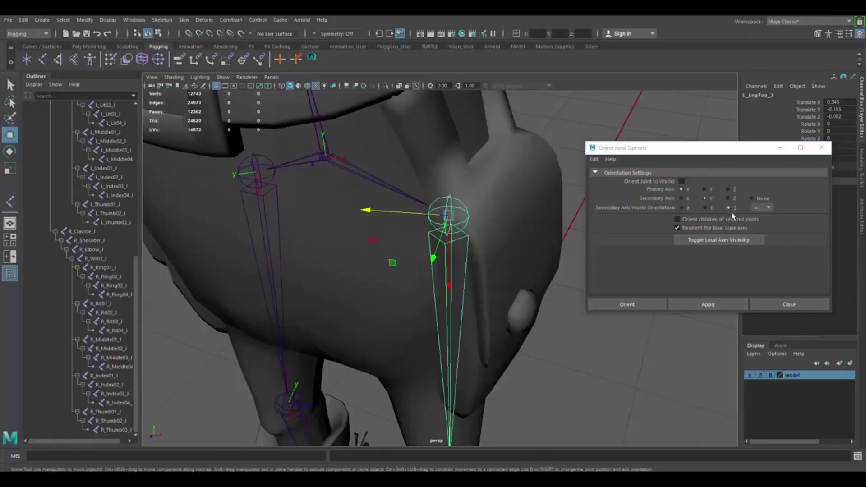
click(708, 304)
alt+drag(496, 252, 433, 239)
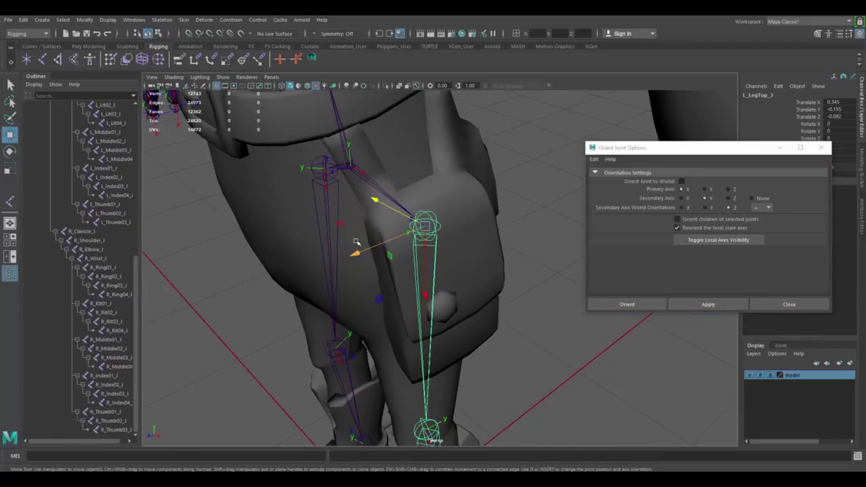
alt+drag(446, 324, 527, 301)
- Orient R_LegTop_J with primary axis X, secondary axis Y and secondary axis world orientation +Z
click(292, 200)
alt+drag(292, 199, 375, 233)
click(708, 304)
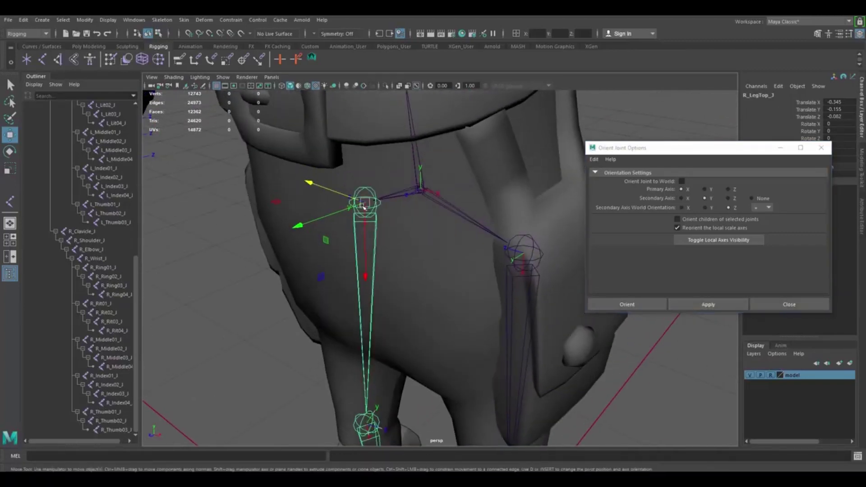
- Orient L_Knee_J and R_Knee_J with primary axis X, secondary axis Y and secondary axis world orientation +Z
alt+right_drag(365, 207, 524, 280)
click(521, 245)
alt+drag(537, 277, 484, 271)
alt+middle_drag(484, 271, 428, 253)
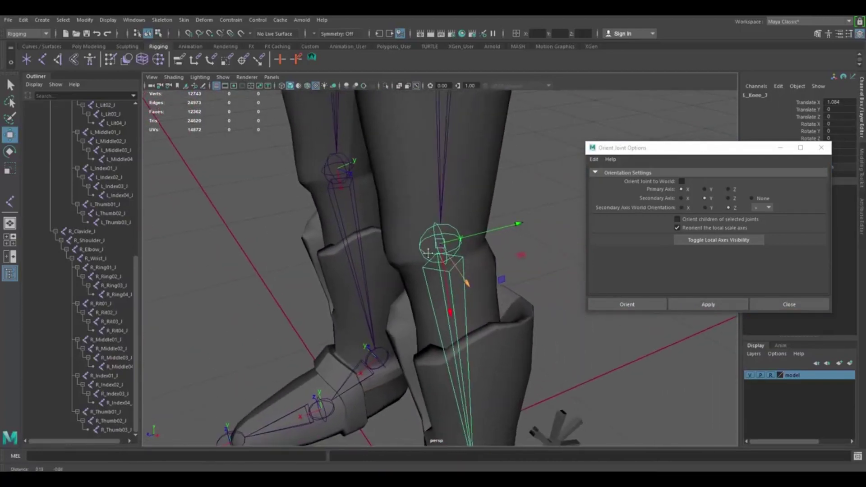
alt+drag(428, 253, 554, 263)
click(691, 308)
click(242, 194)
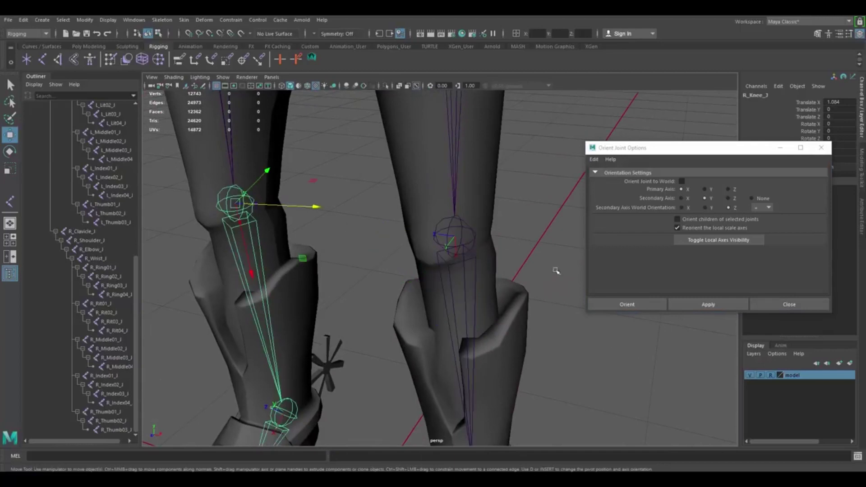
click(707, 305)
- Select L_Foot_J and inspect the axis orientation of the foot and toe joints
alt+drag(460, 262, 398, 261)
click(448, 291)
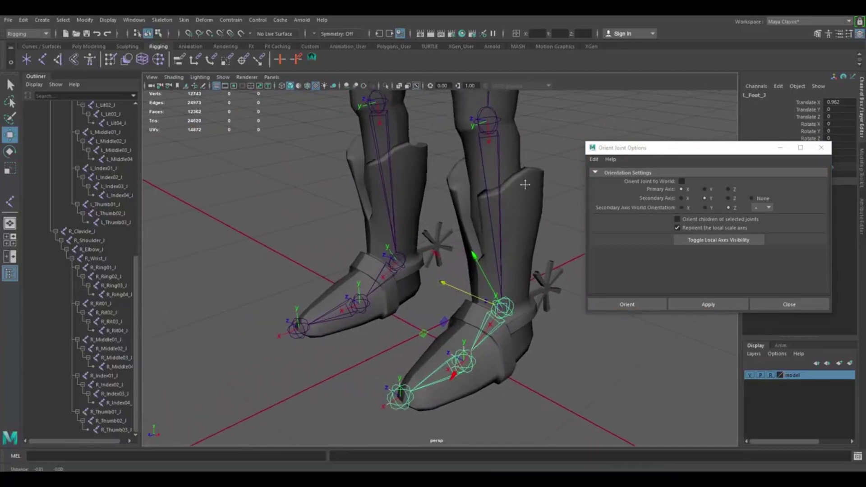
alt+middle_drag(524, 184, 429, 216)
alt+drag(429, 216, 489, 143)
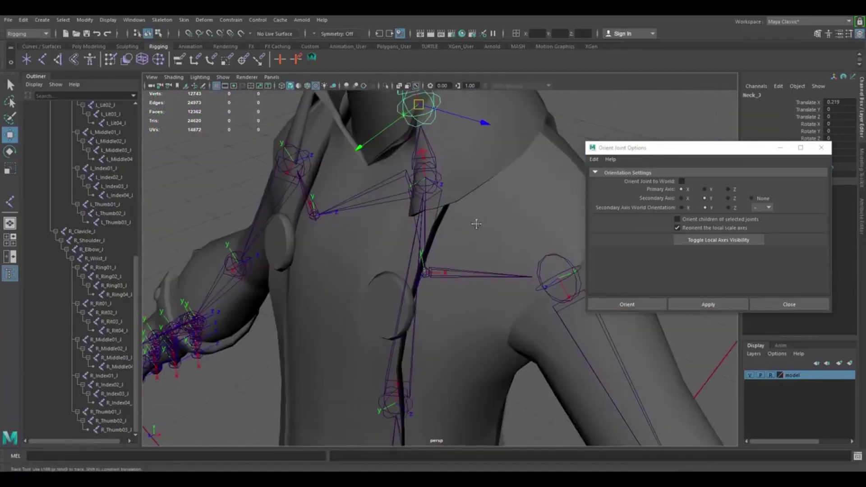
- Orient Head_J with primary axis X, secondary axis Y and secondary axis world orientation -Y
alt+drag(475, 222, 423, 182)
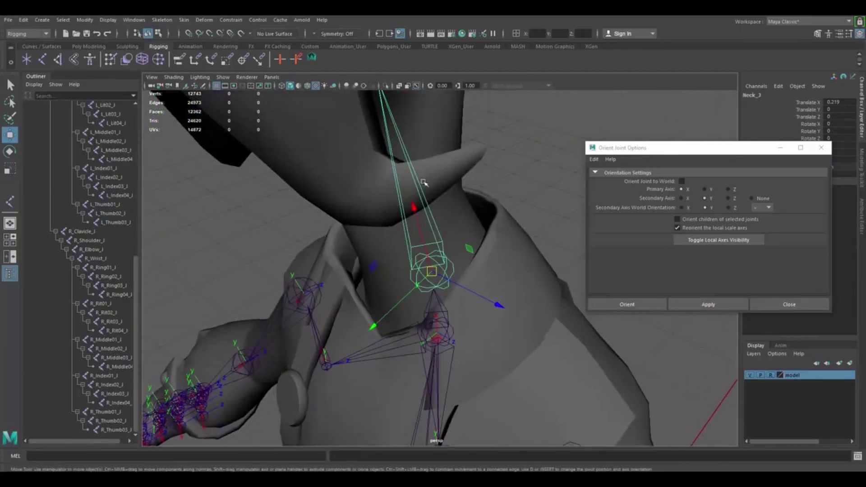
alt+middle_drag(424, 183, 464, 239)
scroll(460, 230, down, 2)
click(431, 190)
scroll(442, 188, up, 1)
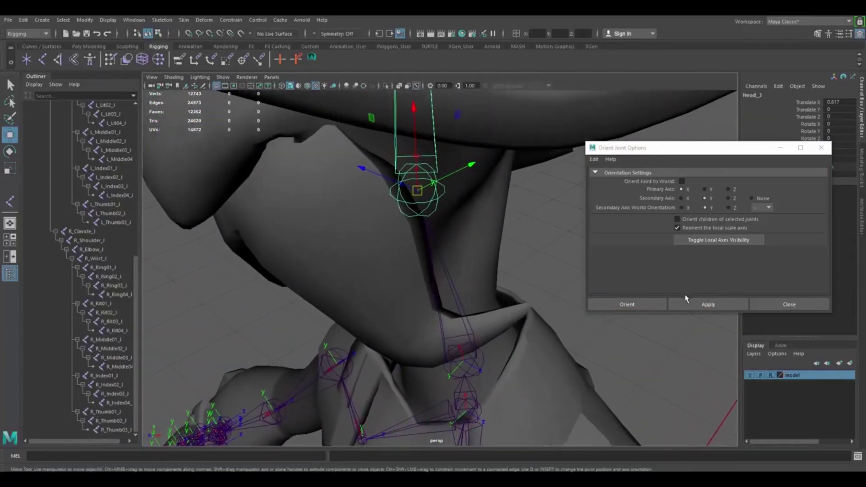
click(686, 301)
alt+drag(451, 212, 396, 228)
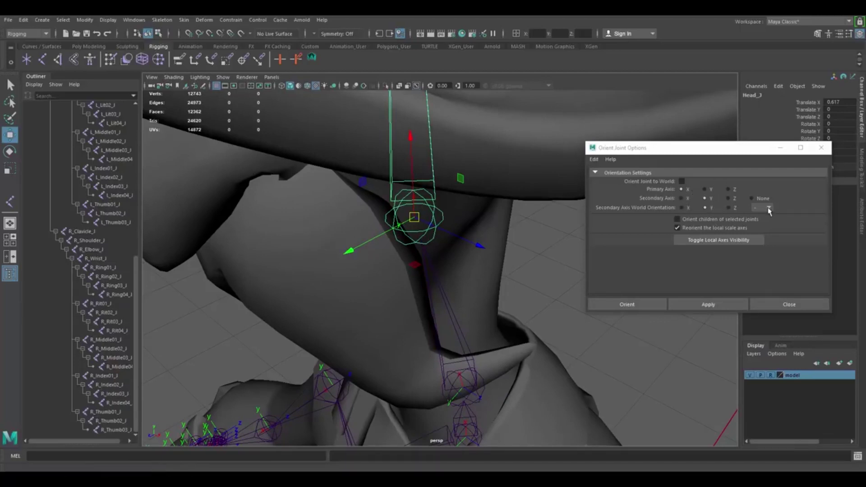
- Rotate HeadTip_J about its X axis and set Rotate X to -180 to match its axes with the head joint
alt+right_drag(483, 220, 464, 159)
alt+middle_drag(464, 158, 445, 223)
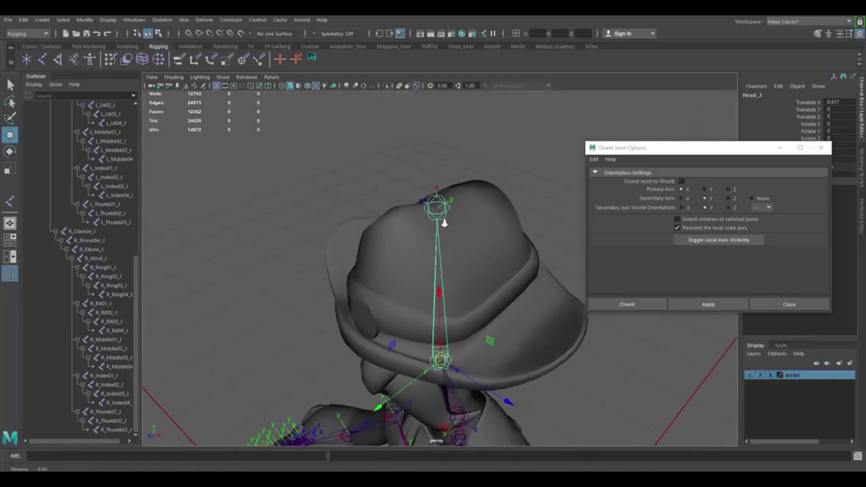
click(440, 211)
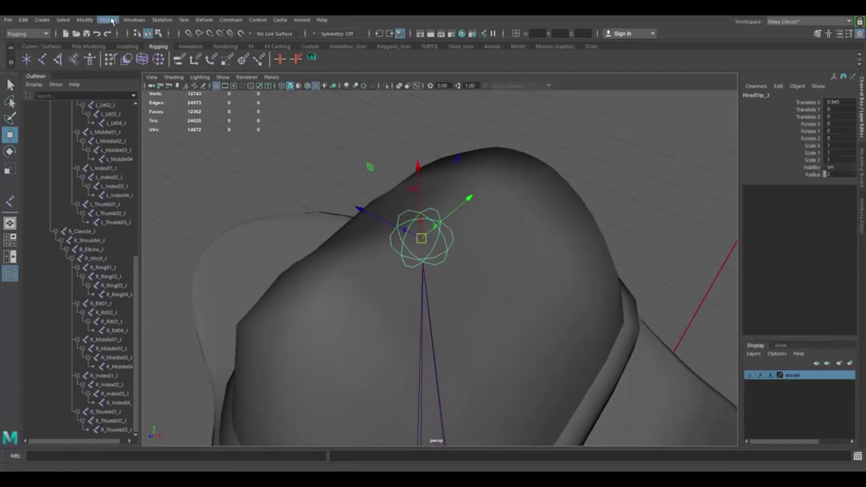
key(e)
key(ctrl+z)
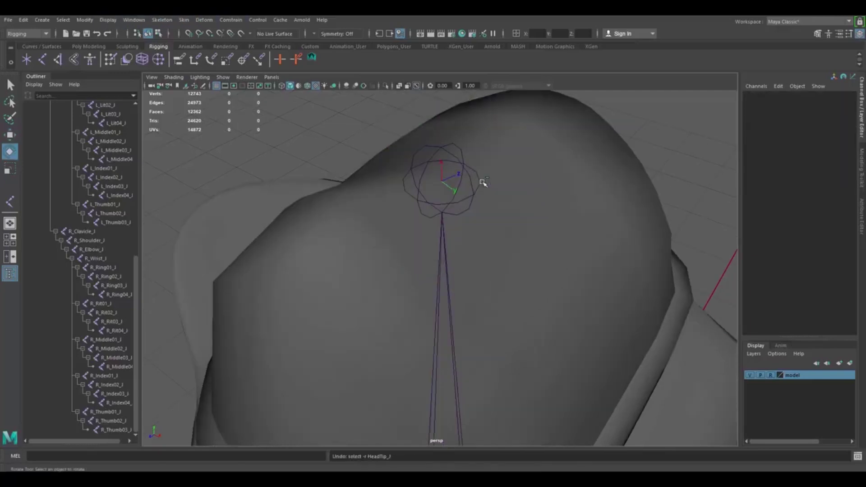
click(462, 168)
drag(472, 226, 396, 226)
click(834, 123)
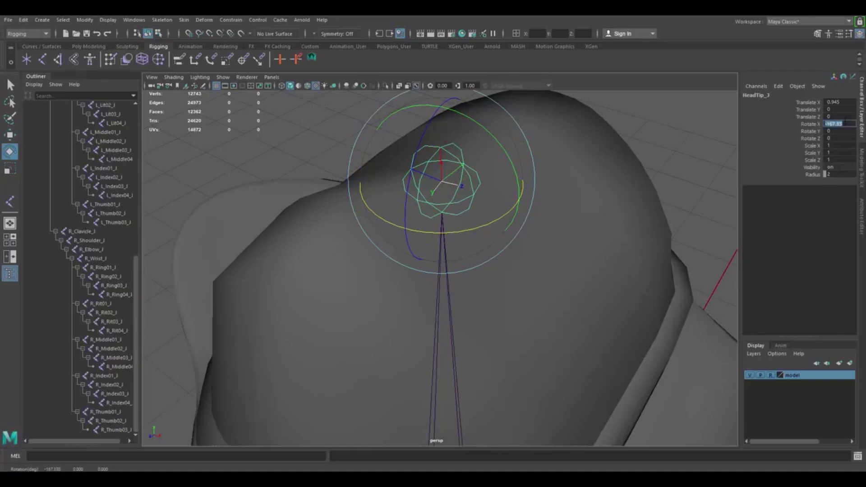
text(-180)
key(Return)
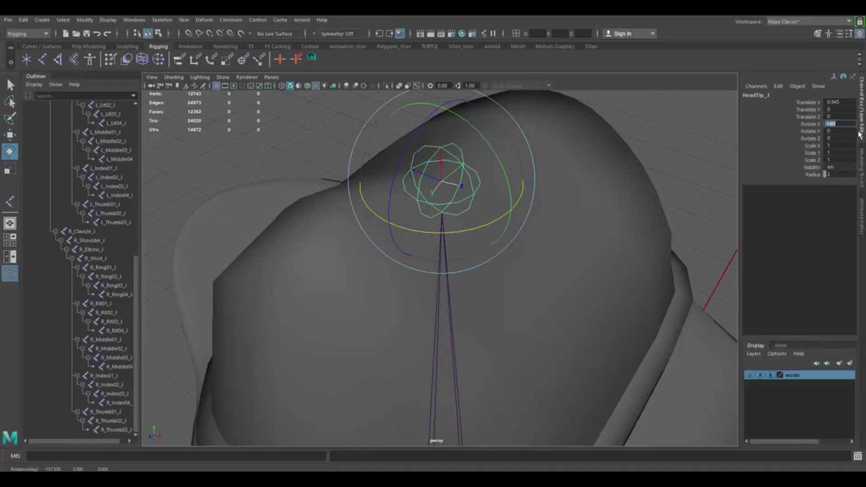
alt+drag(552, 148, 637, 150)
click(609, 151)
alt+right_drag(495, 204, 472, 251)
alt+drag(471, 251, 442, 208)
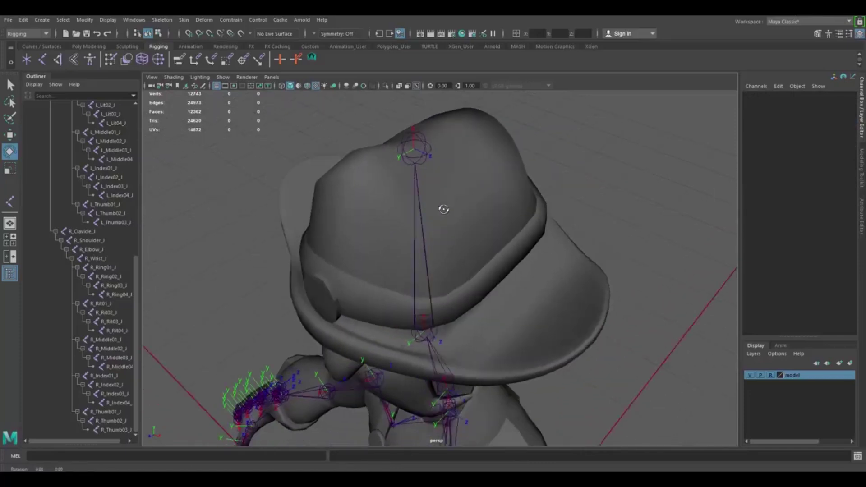
- Orient Hip_J to the world using Orient Joint, leaving its child joints out of the reorientation
click(466, 286)
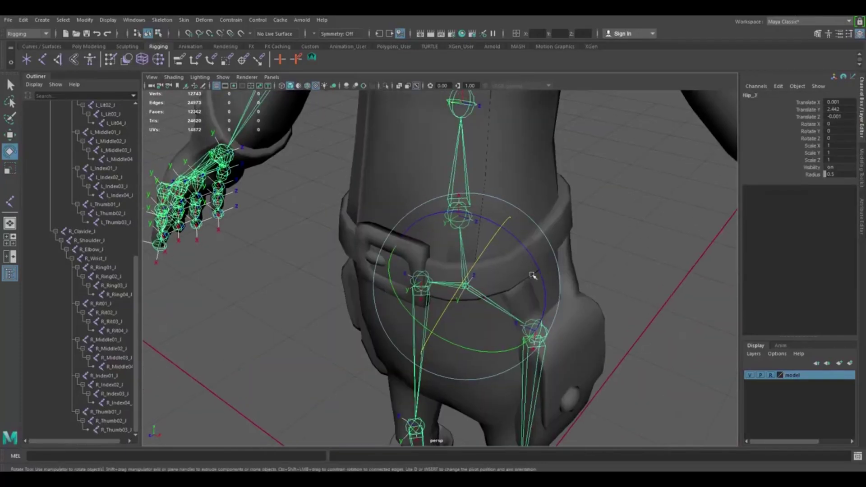
alt+drag(532, 275, 533, 236)
key(ctrl+z)
key(w)
alt+middle_drag(533, 236, 575, 293)
alt+right_drag(575, 293, 600, 297)
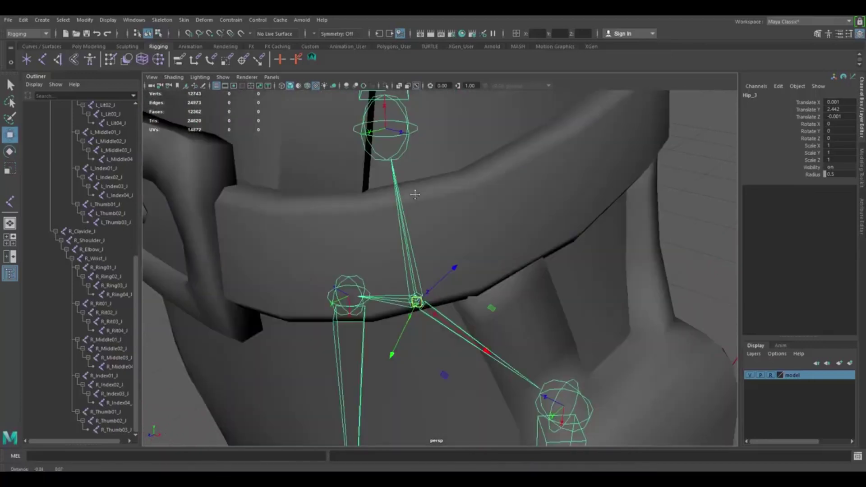
click(122, 20)
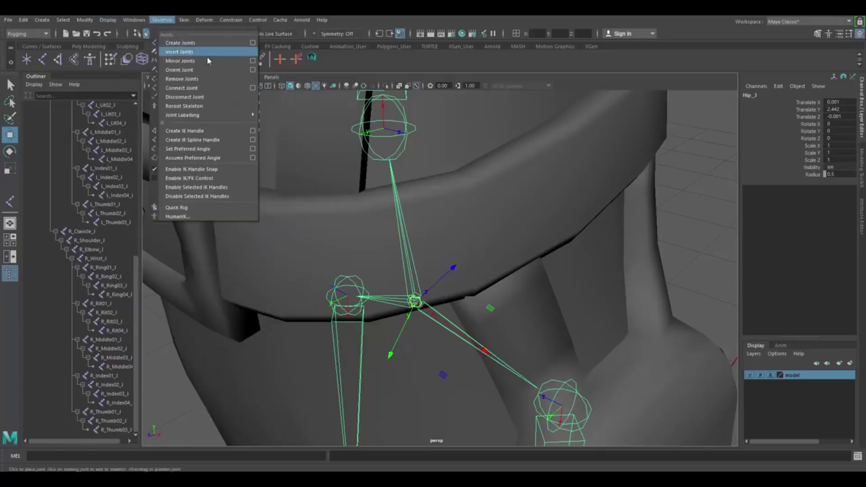
click(252, 70)
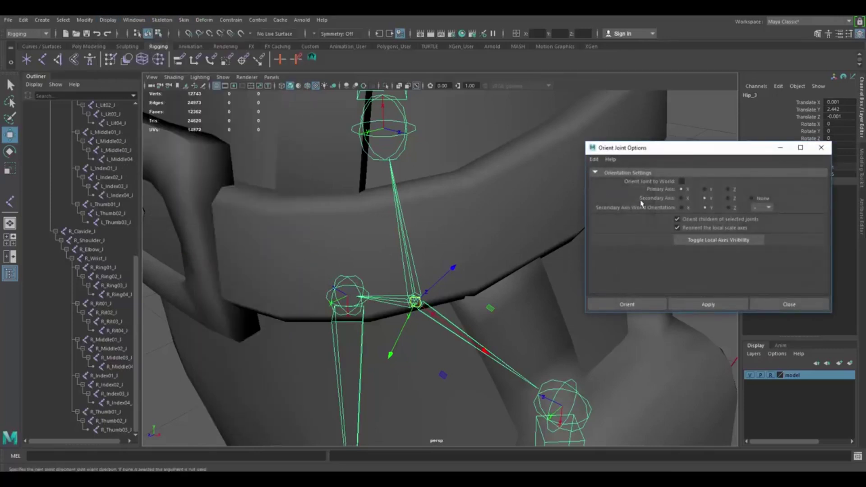
click(681, 181)
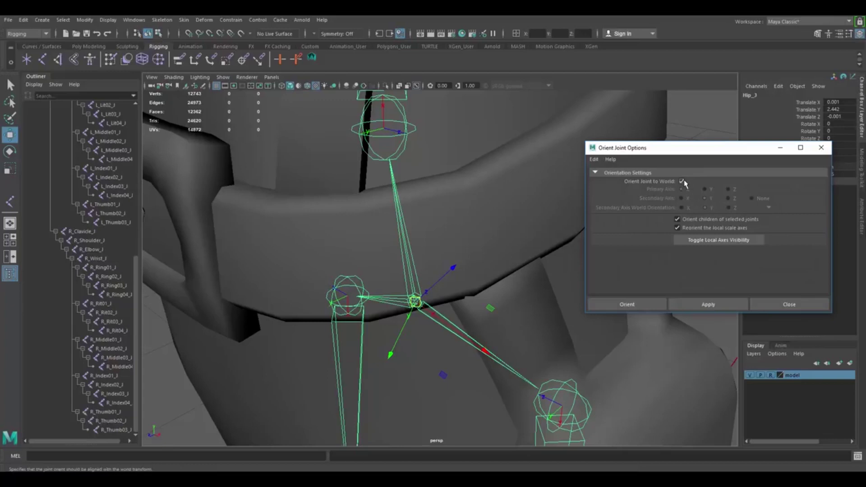
click(702, 303)
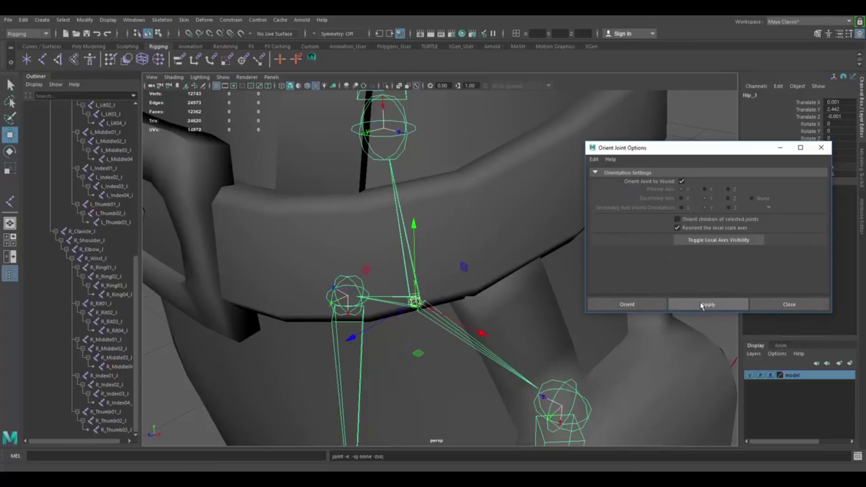
alt+drag(532, 286, 524, 265)
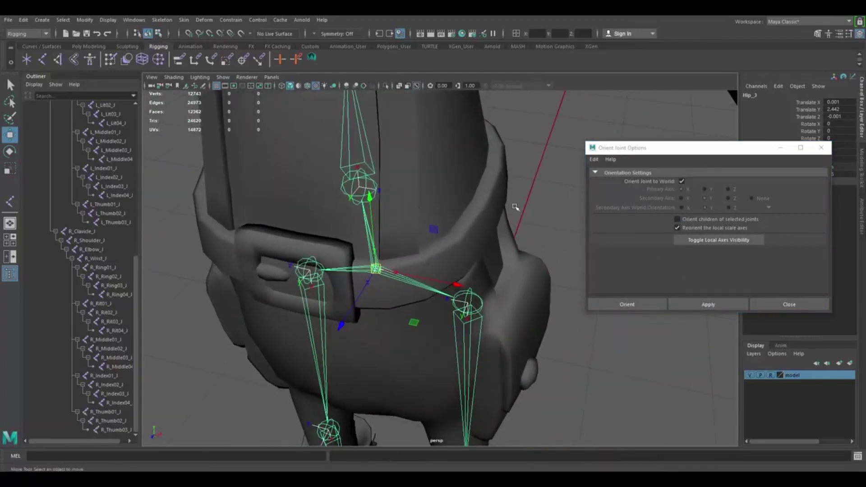
click(474, 270)
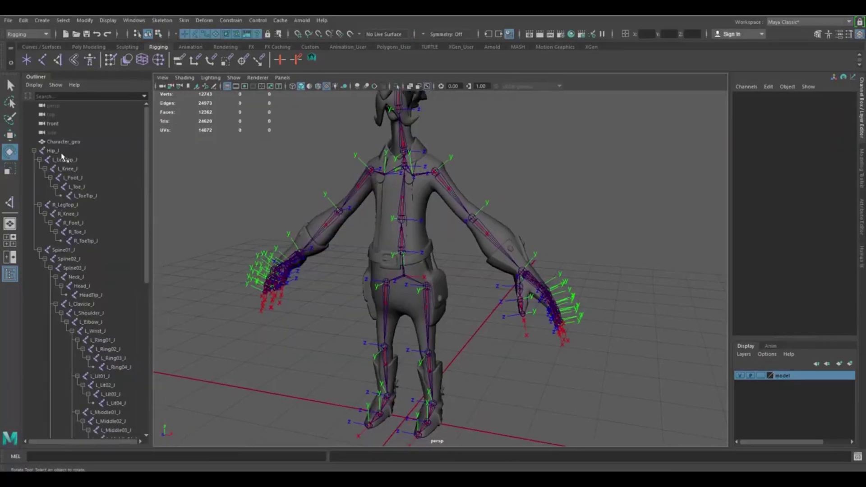
- Select every joint in the skeleton hierarchy, from Hip_J through R_Thumb03_J
click(62, 152)
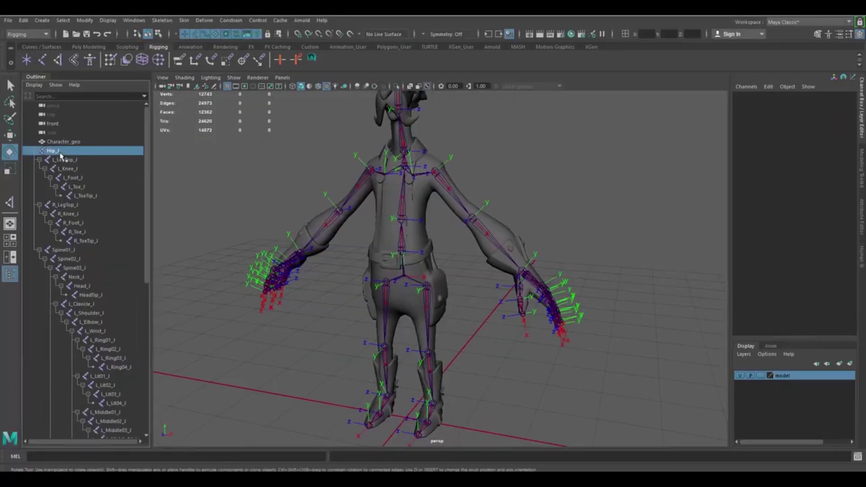
scroll(109, 293, down, 10)
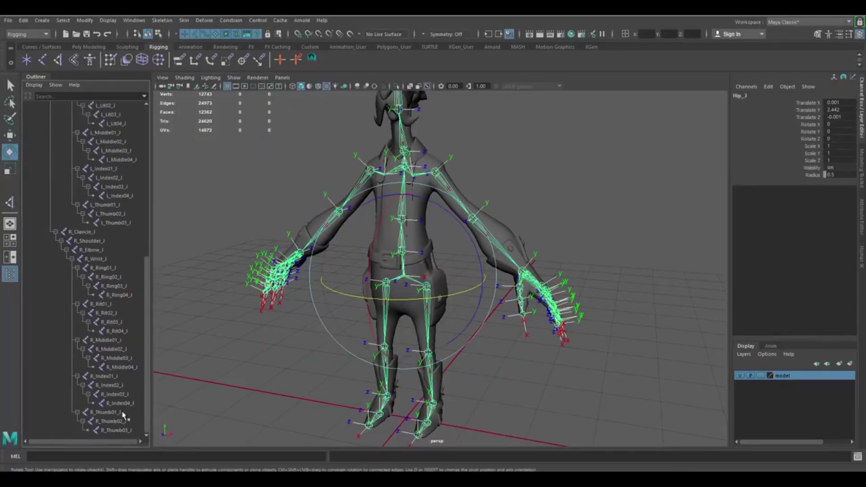
shift+click(124, 429)
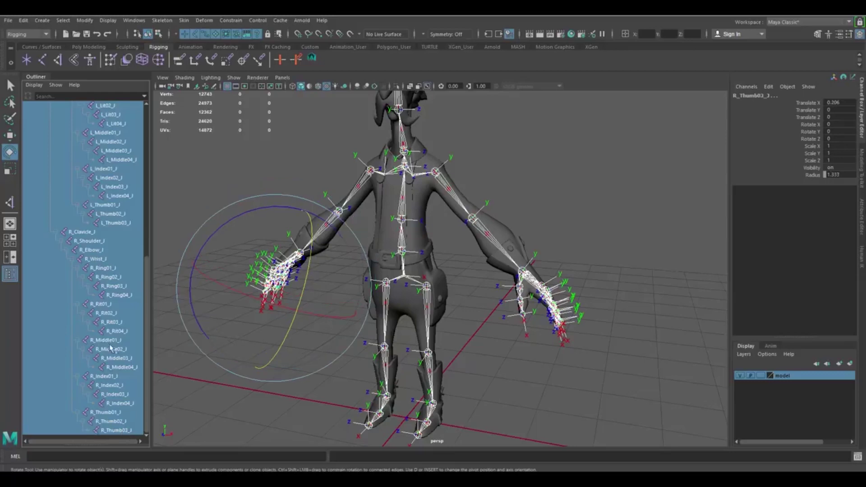
scroll(110, 347, up, 10)
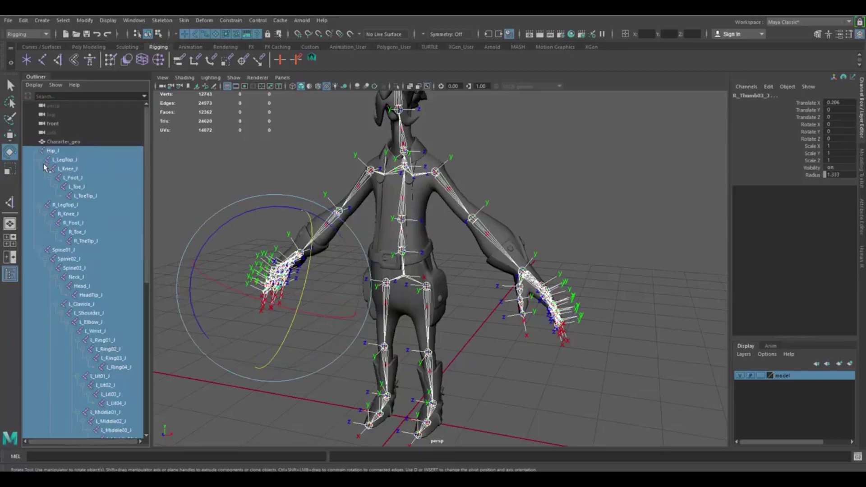
scroll(92, 192, down, 8)
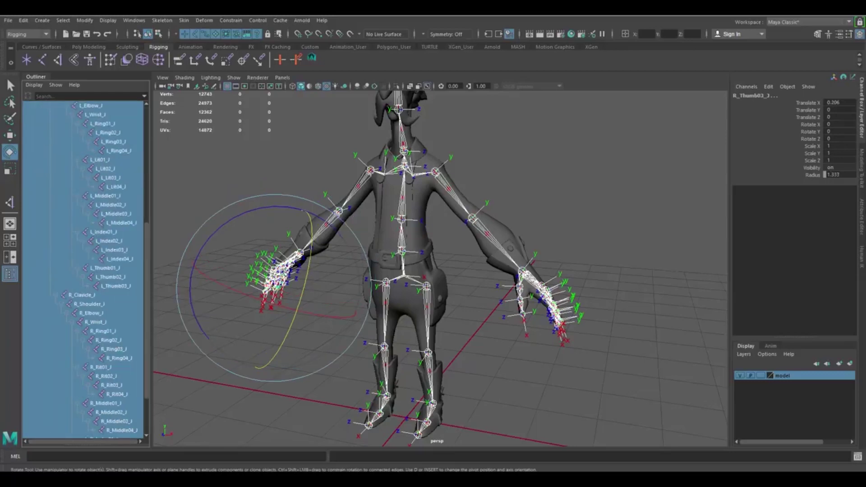
- Add Character_geo to the joint selection and bind the skin to the skeleton
alt+drag(429, 276, 443, 286)
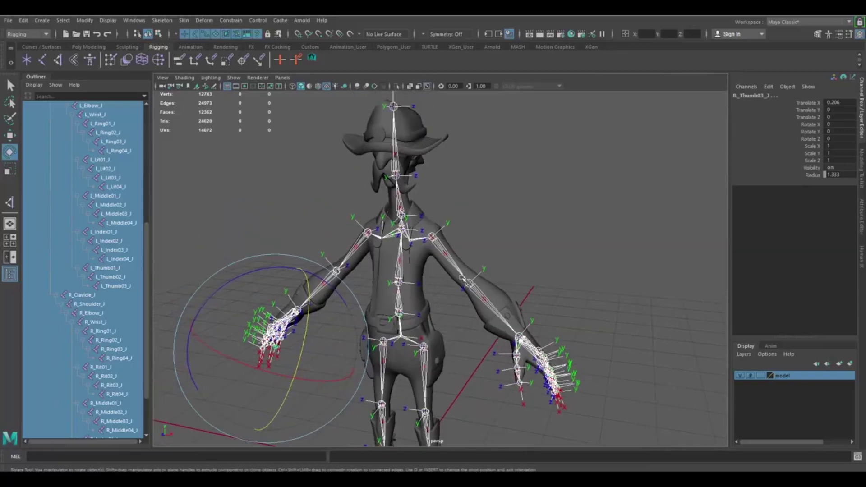
click(421, 261)
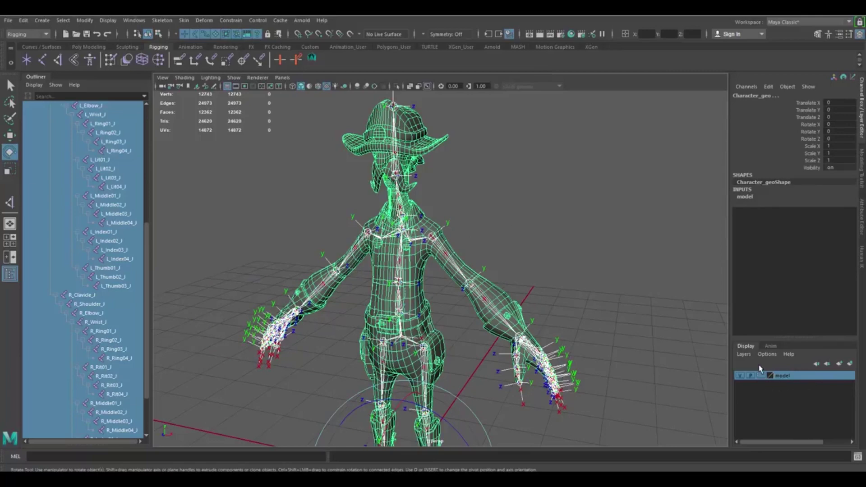
alt+right_drag(449, 247, 377, 199)
alt+drag(377, 199, 457, 237)
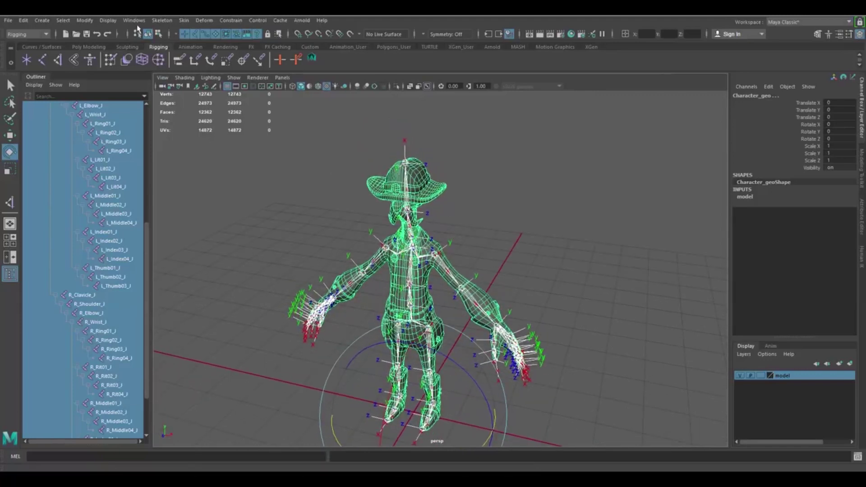
click(189, 21)
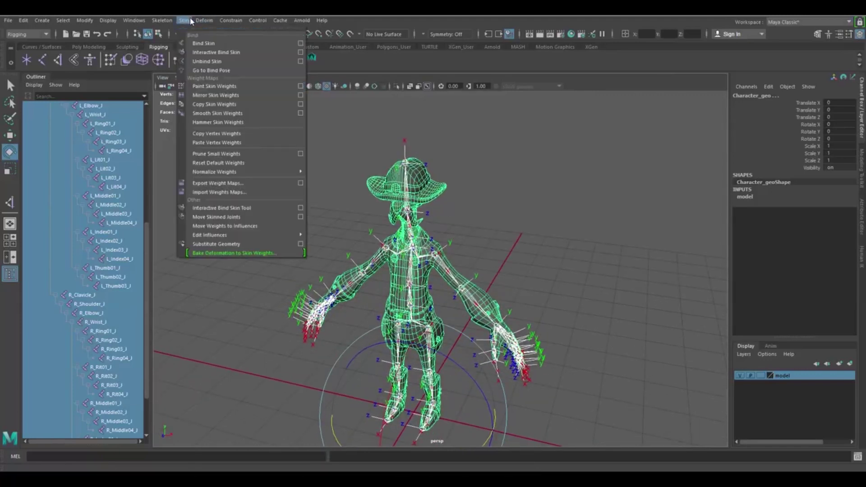
click(218, 45)
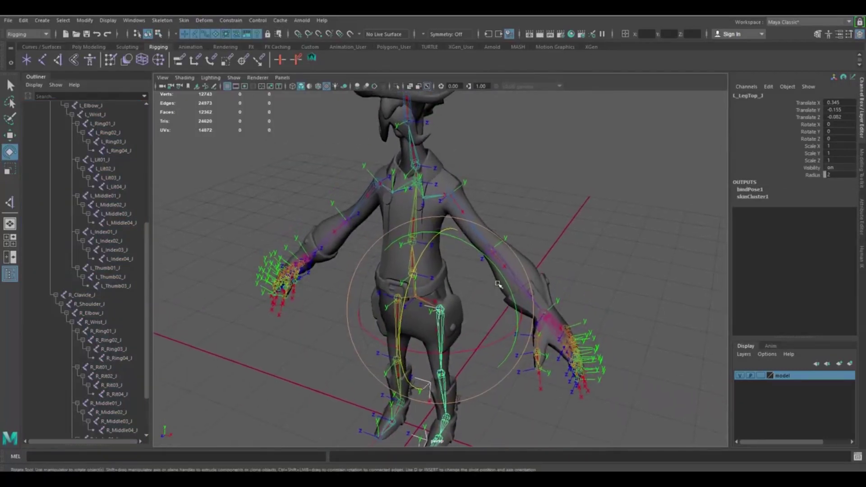
- Examine the IK handles ik_L_Leg, ik_R_Leg and ik_L_Arm on the character, ending with nothing selected
alt+right_drag(501, 286, 477, 267)
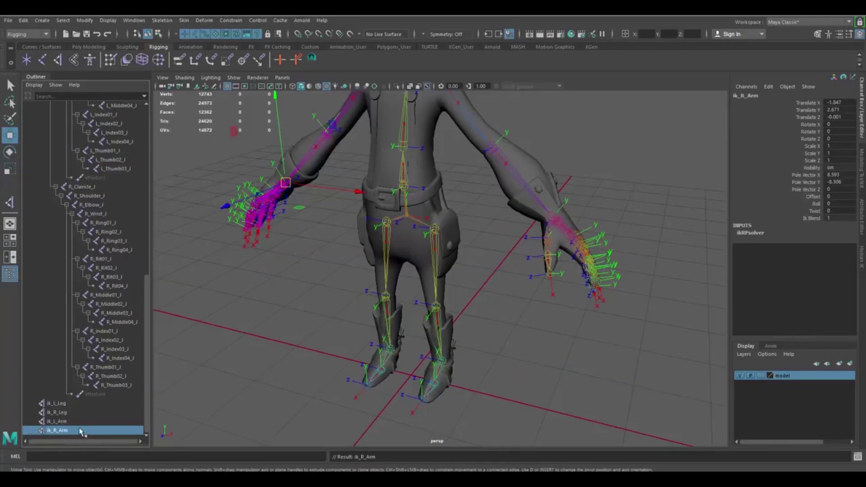
click(72, 403)
click(70, 412)
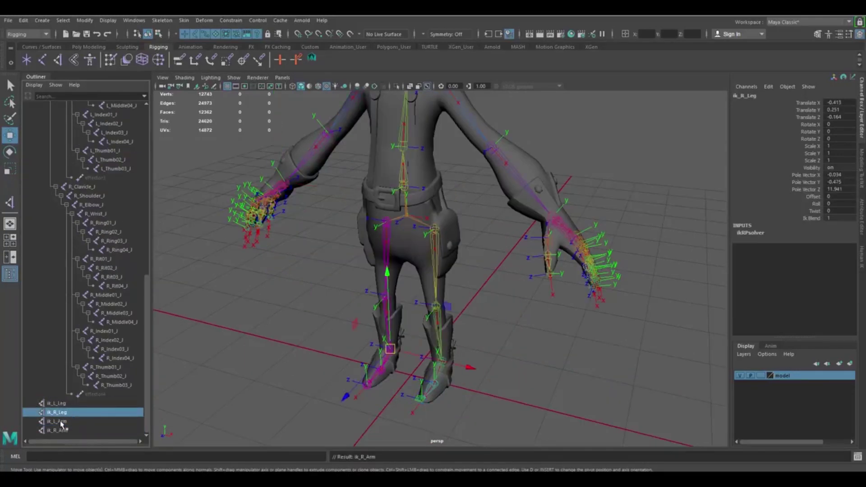
click(56, 421)
alt+drag(458, 303, 358, 363)
click(564, 197)
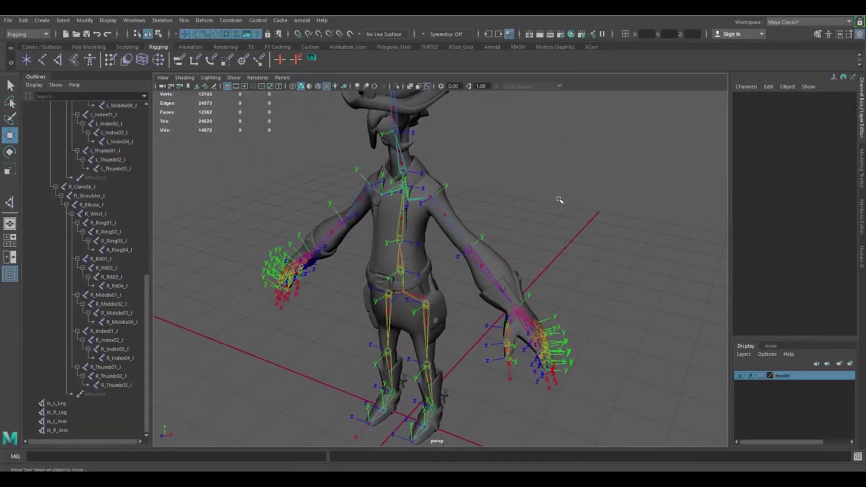
- Create a NURBS circle at the origin around the character's feet
alt+right_drag(485, 309, 631, 333)
click(42, 20)
mouse_move(64, 44)
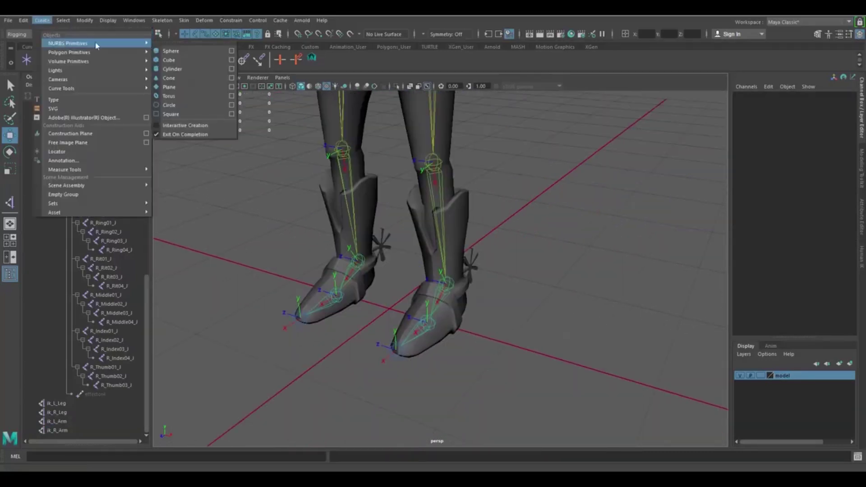
click(174, 105)
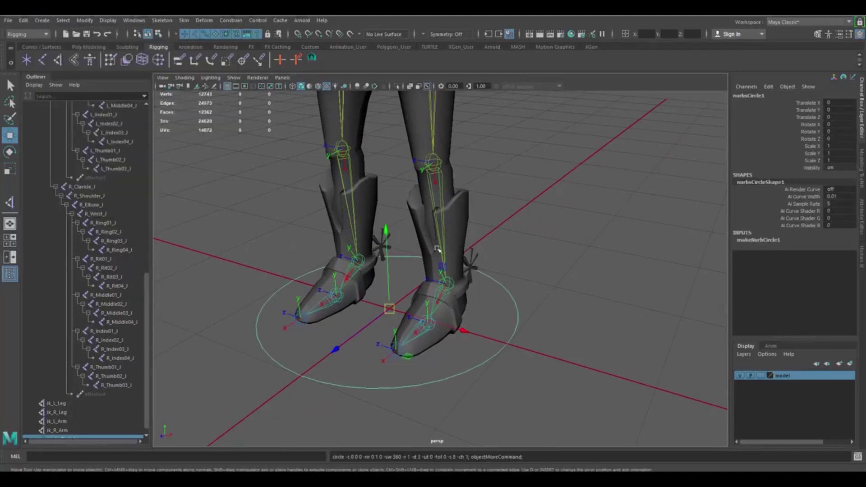
- Set the model layer's display type to Reference and hide the layer, leaving the foot joints and circle in view
alt+drag(506, 287, 460, 272)
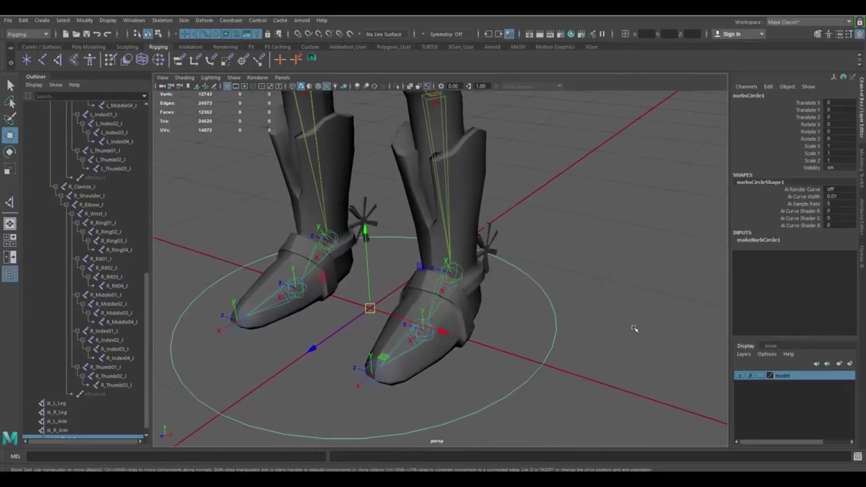
click(761, 376)
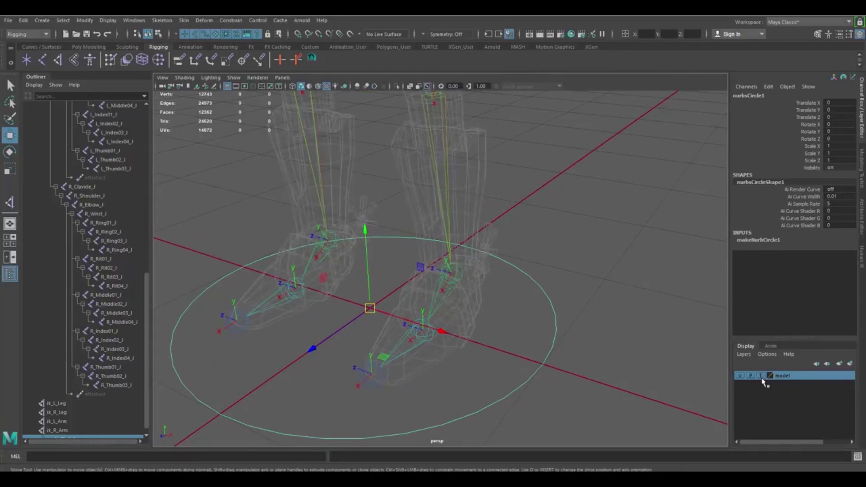
click(761, 376)
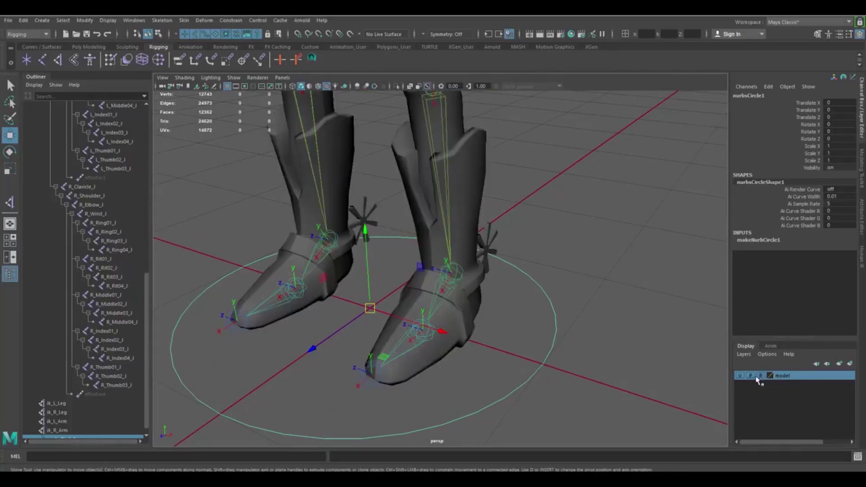
click(740, 376)
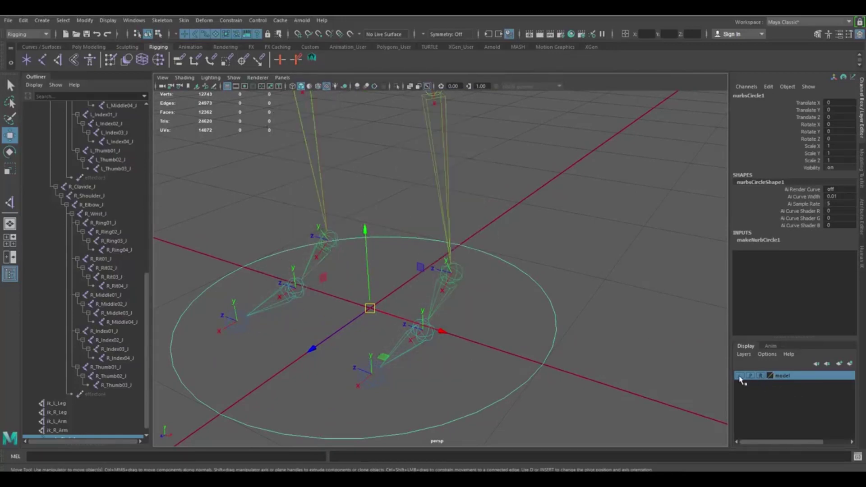
alt+drag(439, 278, 448, 272)
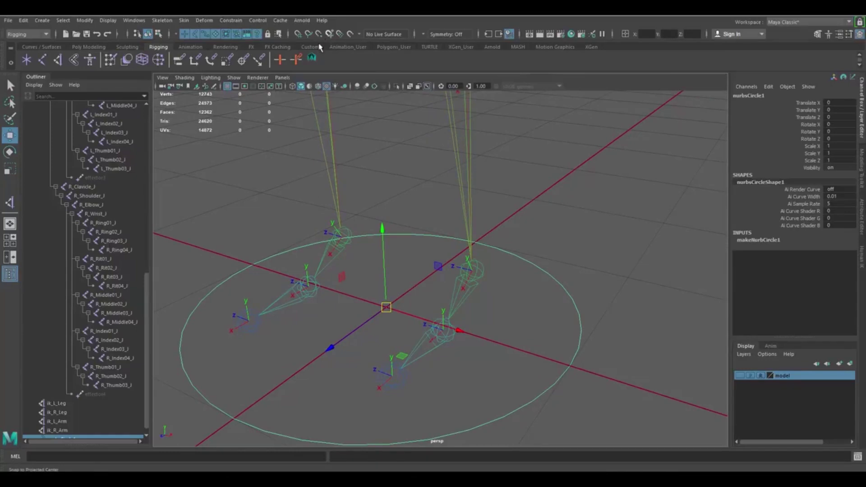
alt+right_drag(528, 187, 502, 173)
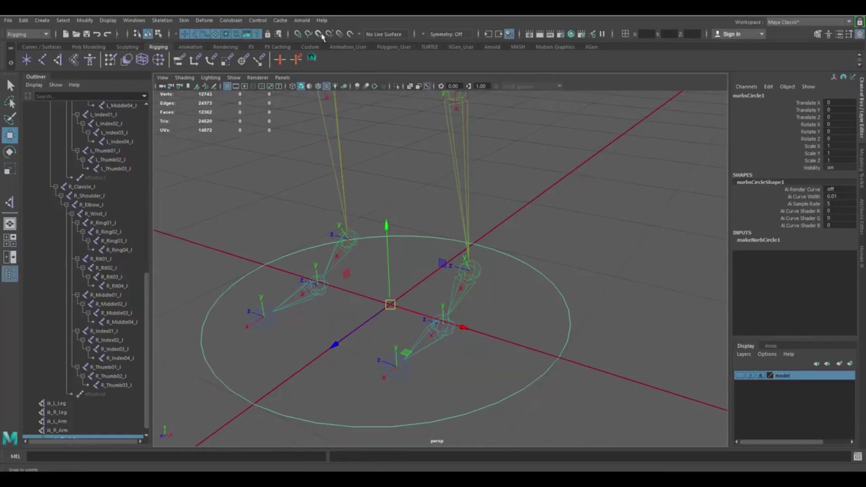
- Snap the NURBS circle to the left ankle joint and scale it to 0.357 in X and 0.712 in Y and Z
click(320, 36)
scroll(428, 306, up, 2)
drag(386, 312, 571, 310)
- Select the circle's front control vertices and, with point snapping off, lower them around the toe of the left boot
right_click(588, 229)
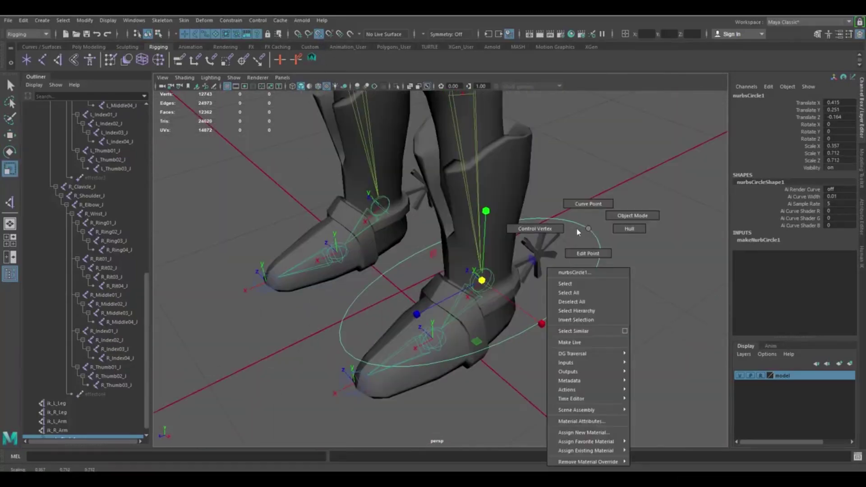
right_drag(578, 233, 534, 230)
alt+drag(464, 304, 426, 290)
drag(284, 257, 393, 369)
key(ctrl+z)
alt+drag(356, 321, 307, 347)
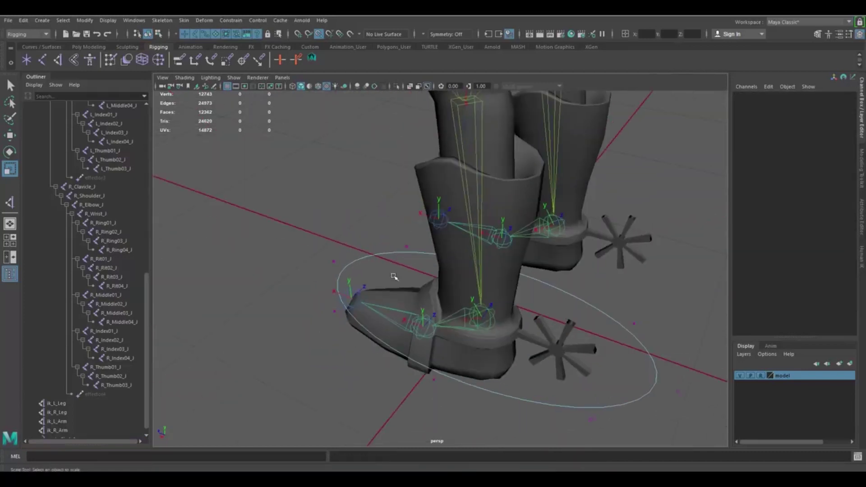
click(343, 265)
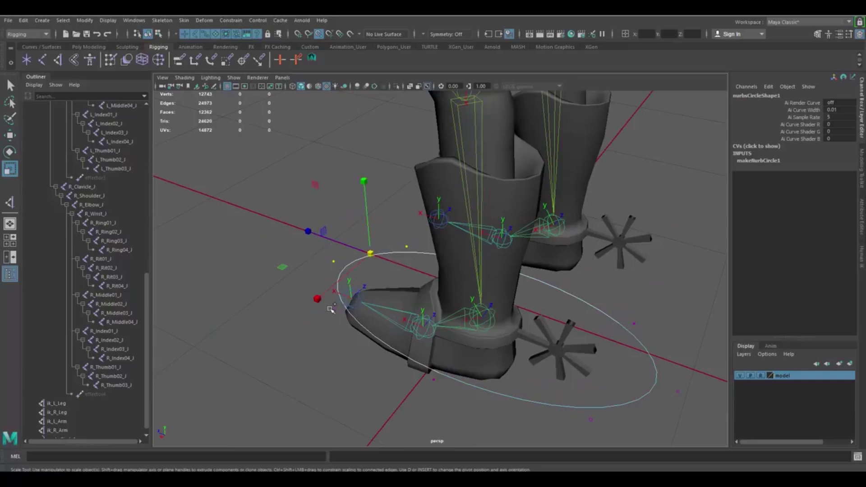
shift+drag(330, 309, 331, 247)
key(w)
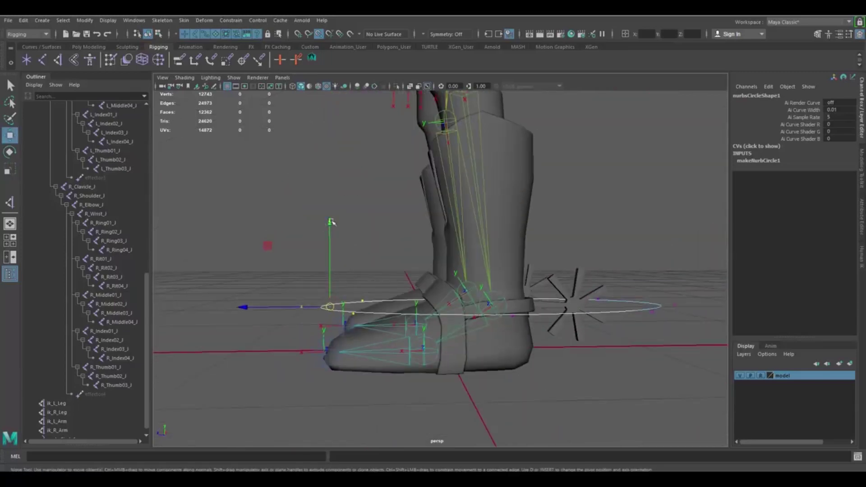
click(330, 221)
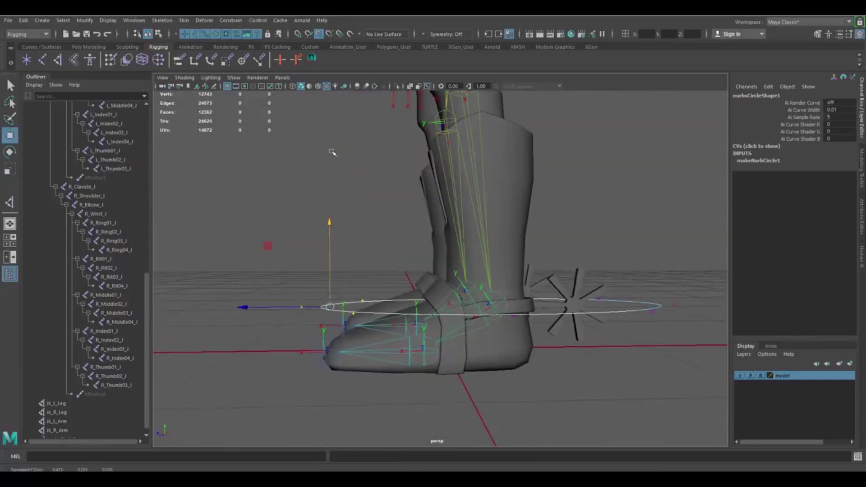
click(319, 34)
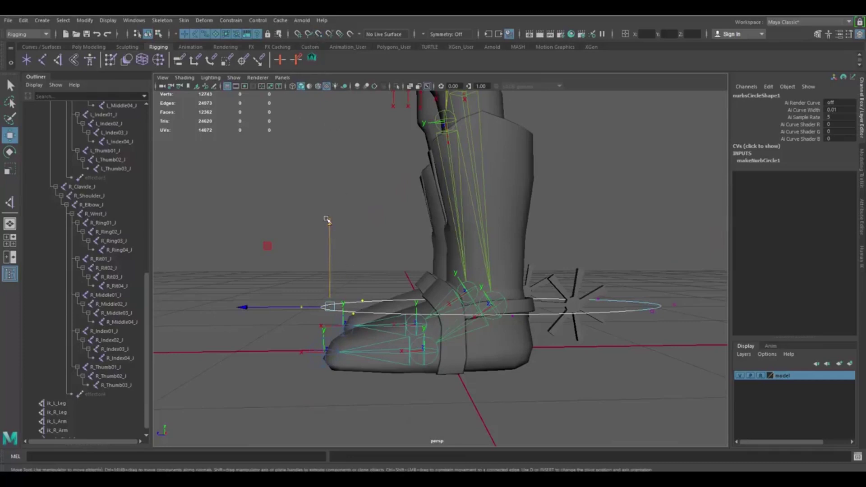
drag(327, 220, 609, 298)
- Adjust the circle's heel and side control vertices to follow the left boot's outline, and return the curve to Object Mode
drag(577, 232, 697, 367)
drag(557, 293, 671, 315)
drag(361, 245, 385, 271)
shift+drag(555, 289, 409, 182)
key(r)
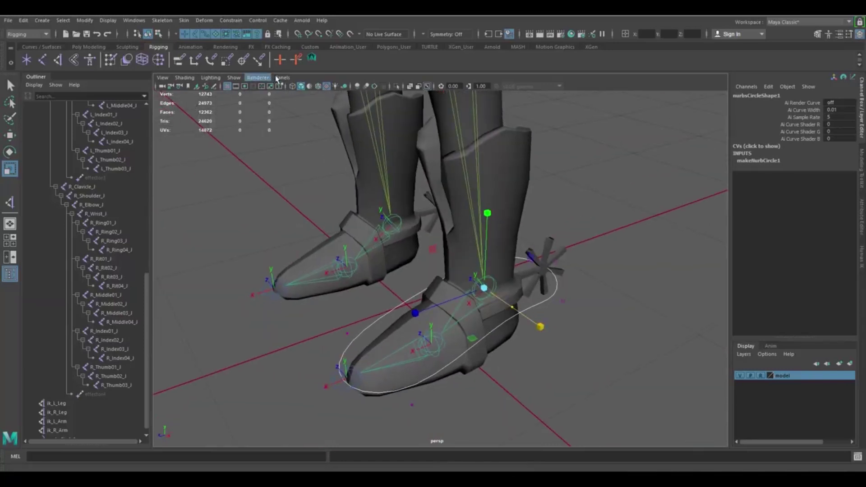
key(w)
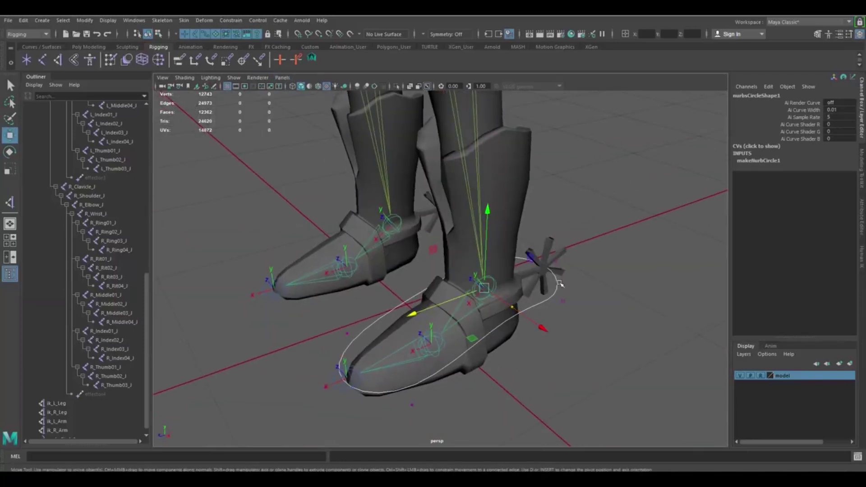
right_drag(557, 283, 599, 241)
click(595, 272)
click(556, 293)
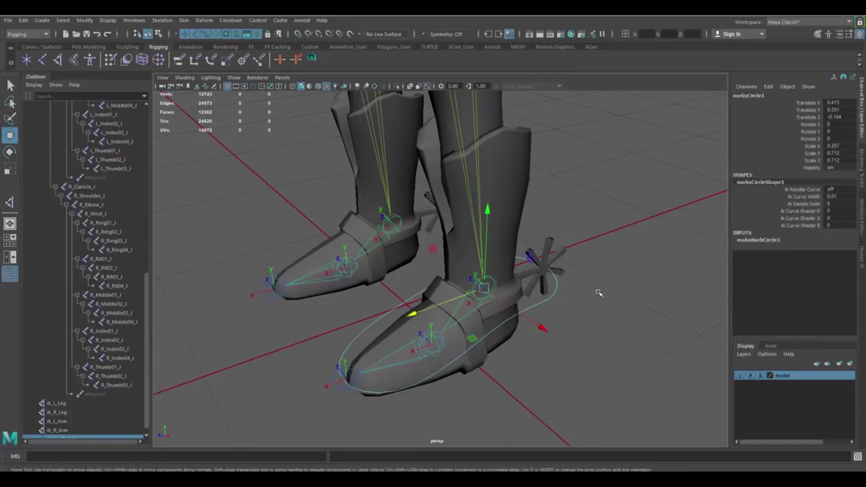
- Freeze the transformations of L_Foot_CTRL and R_Foot_CTRL
scroll(568, 264, down, 2)
click(634, 292)
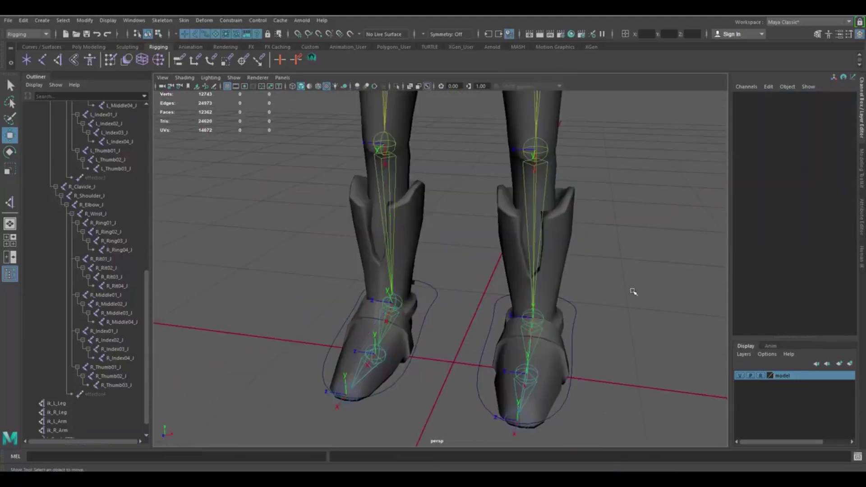
alt+drag(614, 308, 589, 259)
click(589, 318)
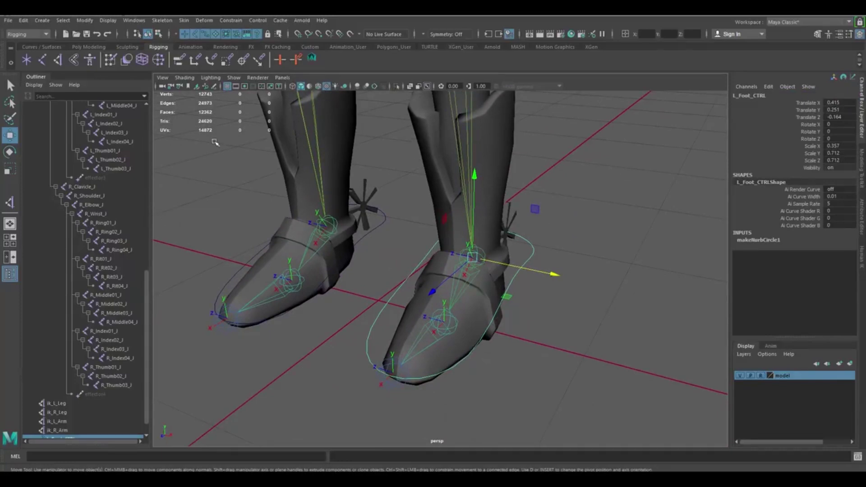
click(85, 20)
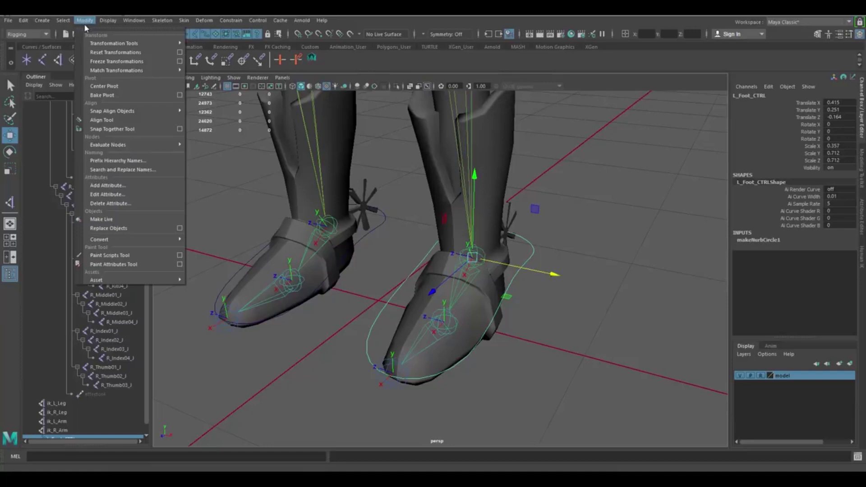
click(118, 61)
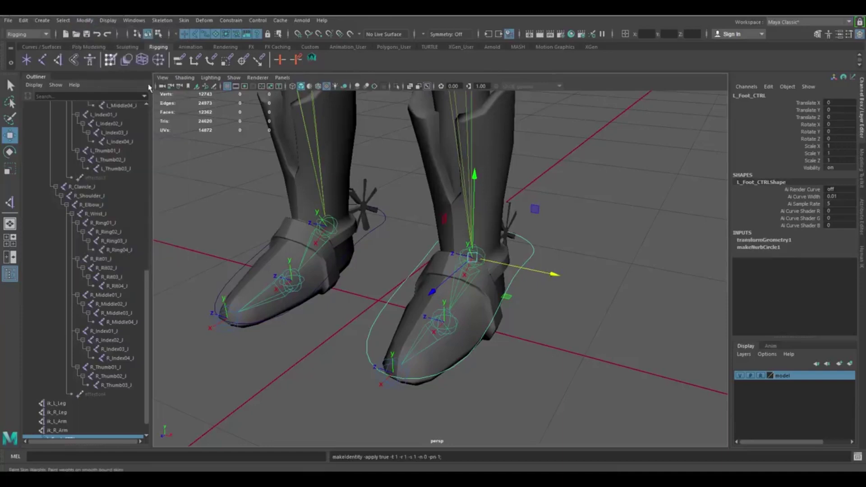
click(381, 225)
click(84, 20)
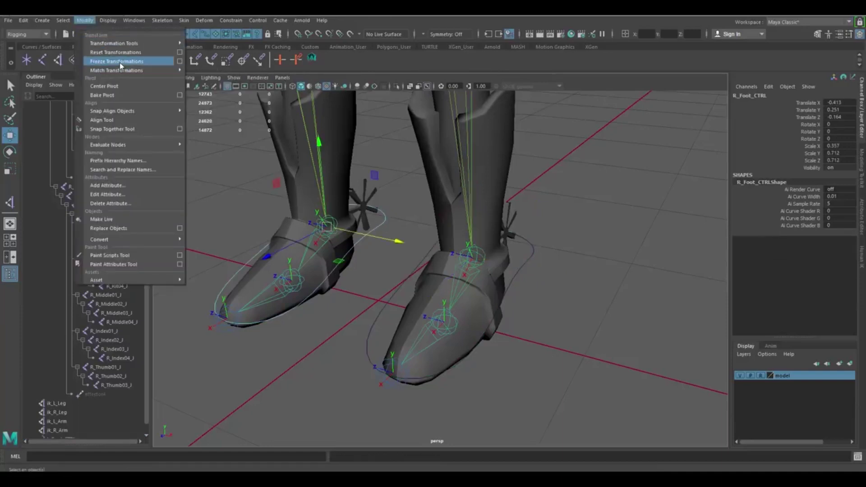
click(118, 62)
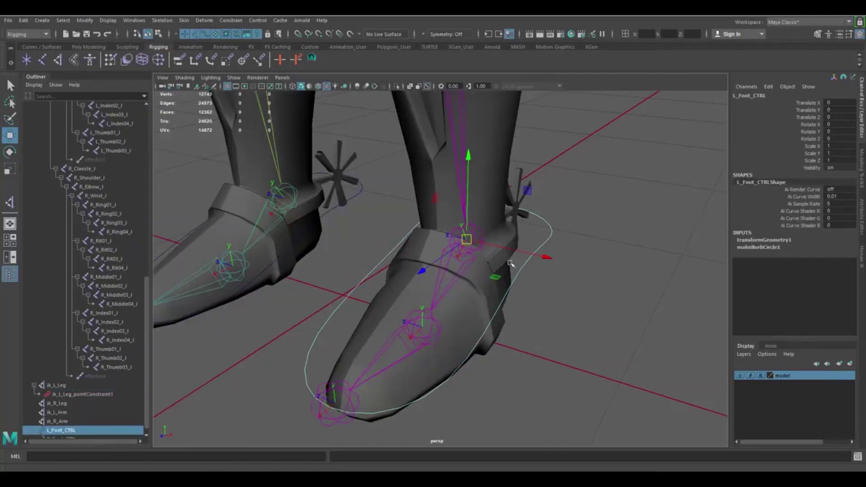
- Orient-constrain the left foot joint to L_Foot_CTRL with Maintain offset on, all axes and weight 1
click(481, 233)
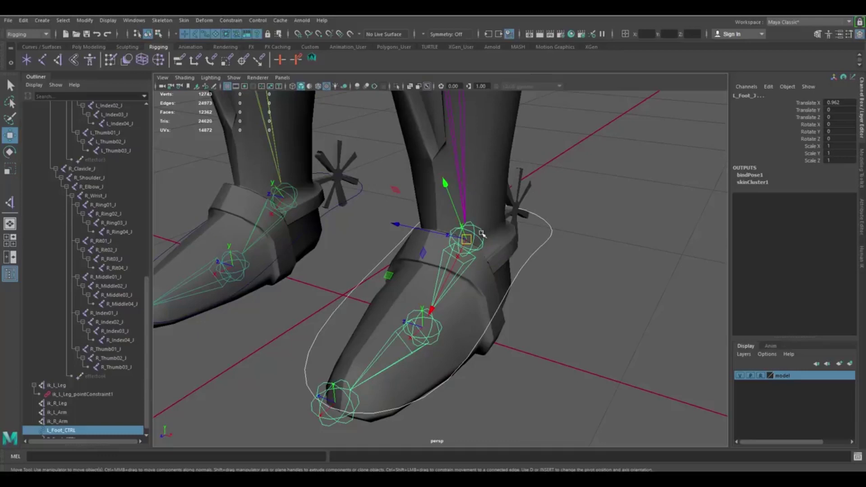
click(512, 286)
alt+right_drag(541, 293, 649, 318)
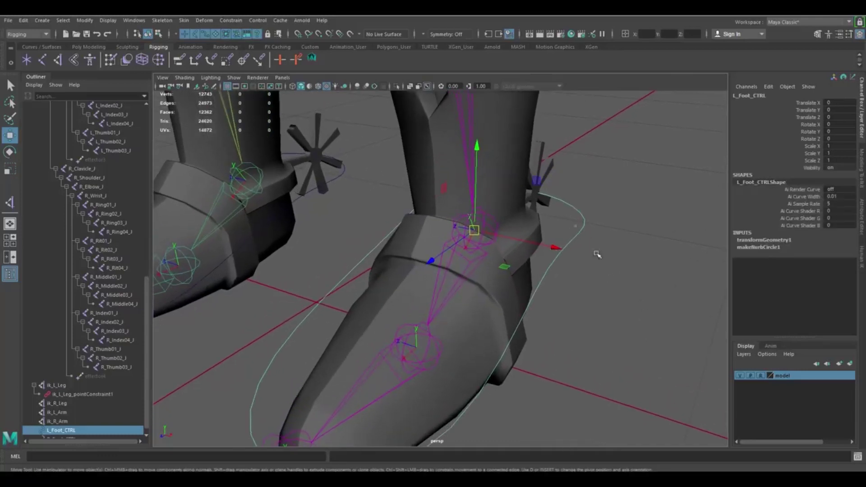
click(483, 215)
scroll(483, 218, down, 1)
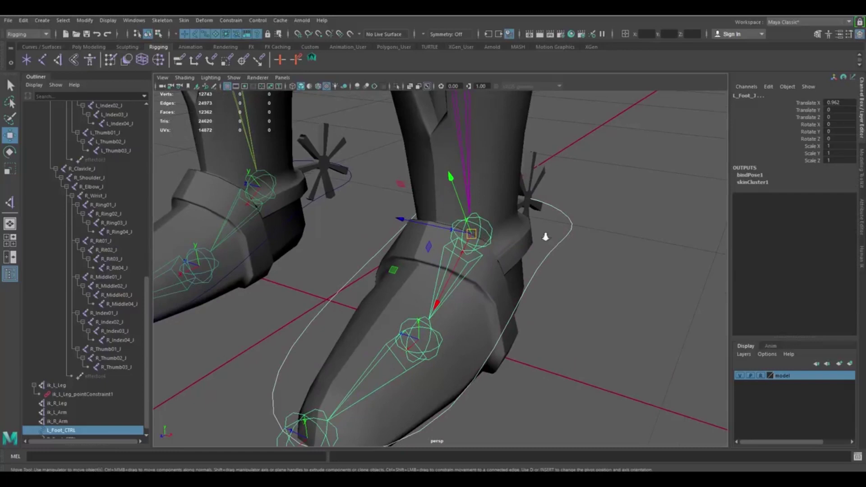
scroll(547, 236, down, 1)
click(231, 21)
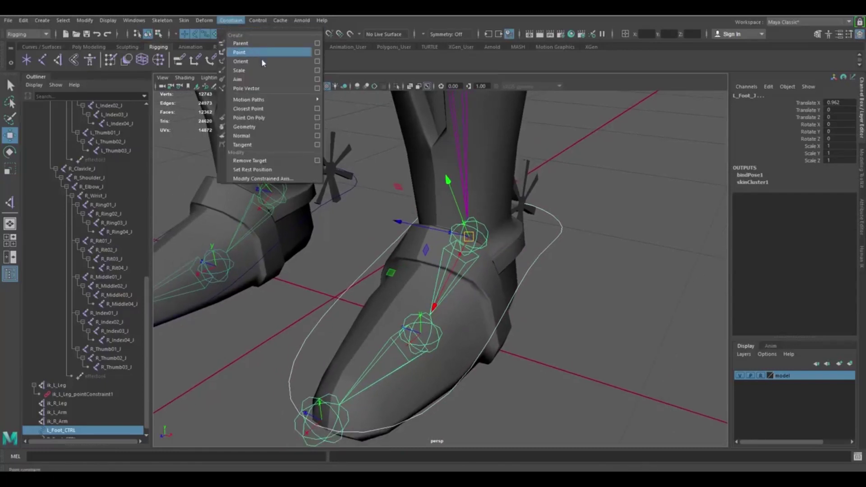
click(317, 61)
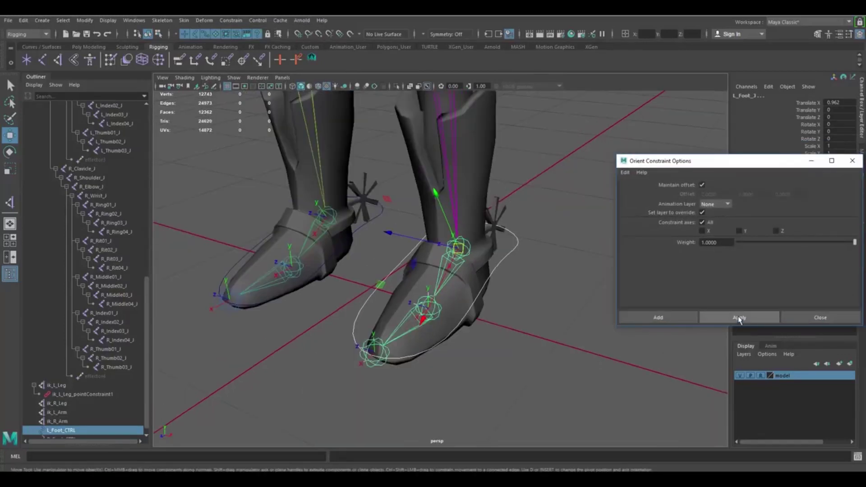
click(738, 319)
click(793, 318)
- Reshape the new NURBS circle at the left hand into a wavy diamond by adjusting its corner control vertices
scroll(514, 246, up, 2)
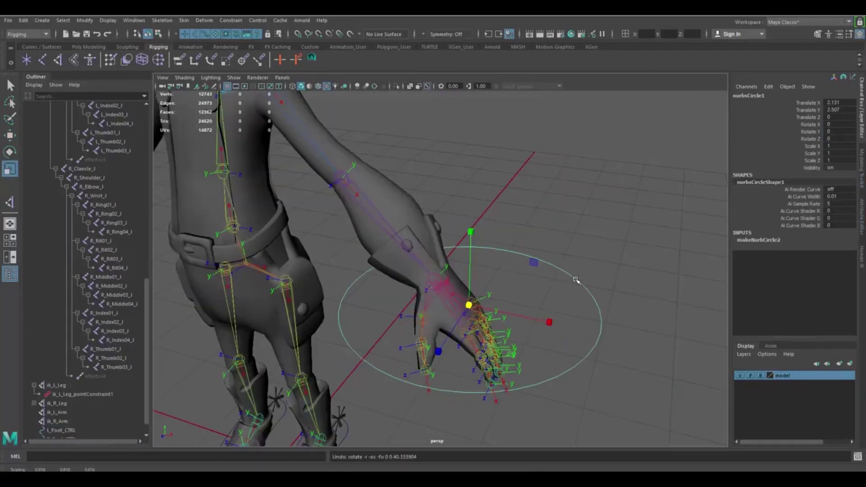
right_click(571, 280)
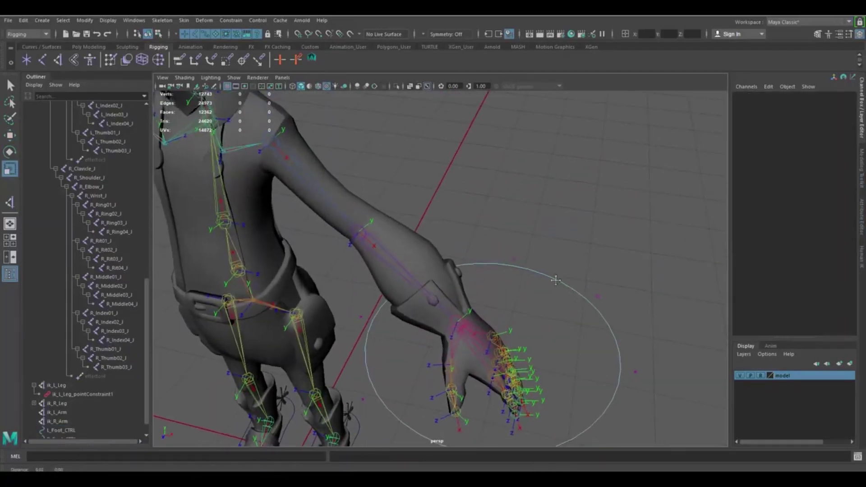
alt+middle_drag(555, 280, 516, 239)
drag(566, 253, 546, 267)
shift+drag(512, 392, 560, 419)
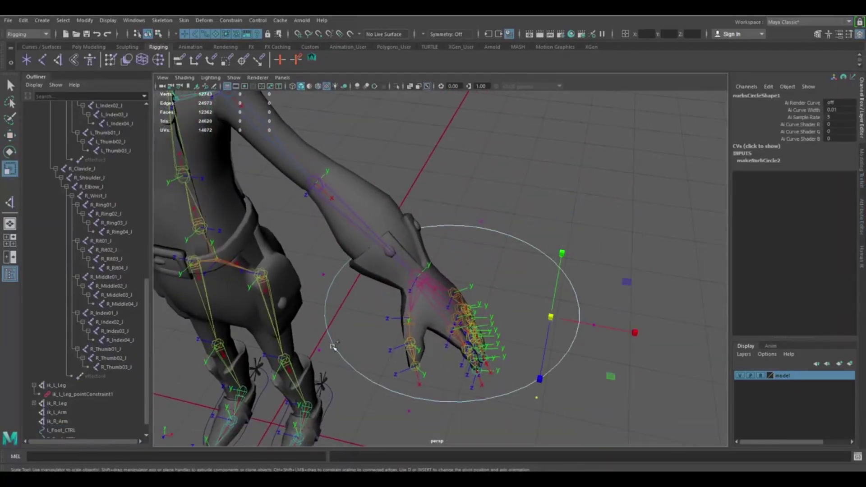
alt+drag(334, 348, 370, 244)
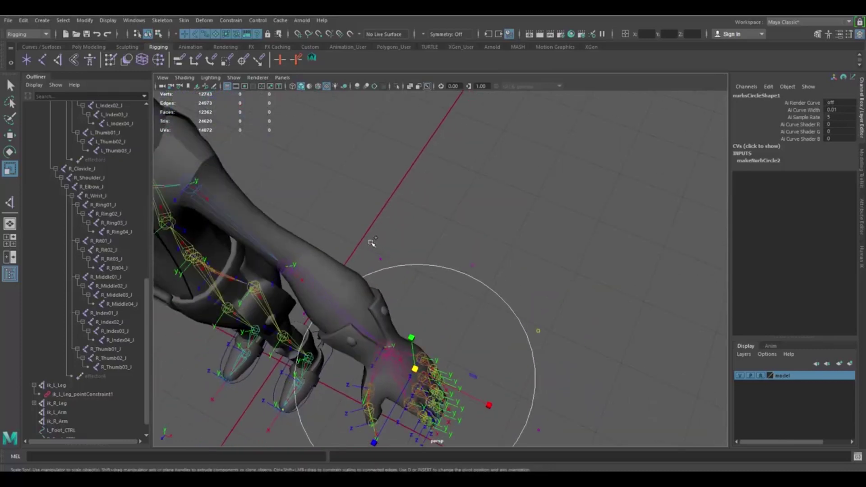
drag(417, 365, 354, 343)
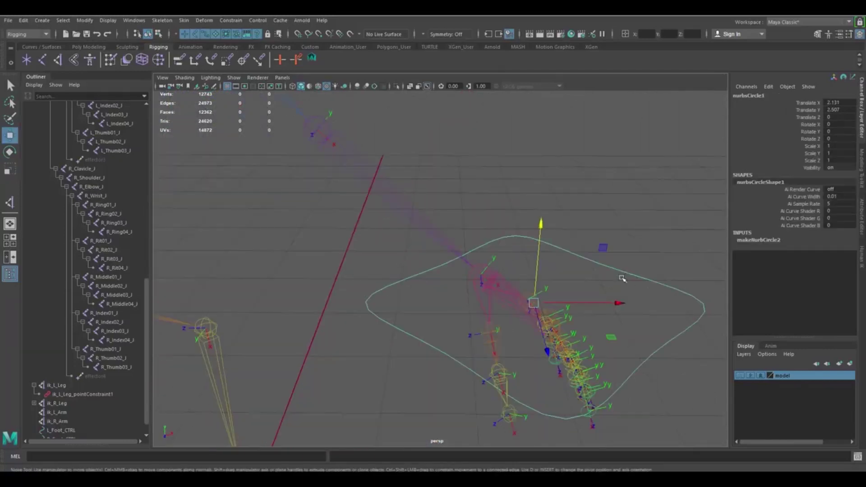
- Snap the reshaped curve to the left wrist joint, scale it to 0.52 and rotate it about Z to suit the forearm
alt+drag(500, 244, 507, 235)
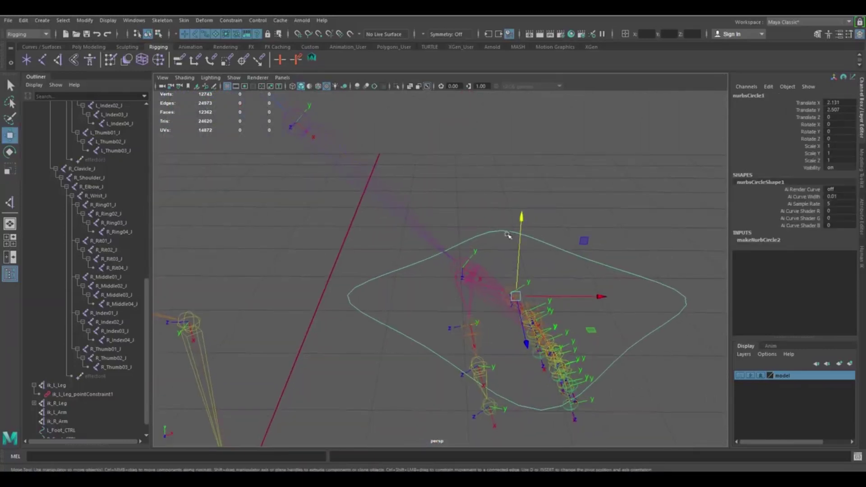
click(319, 34)
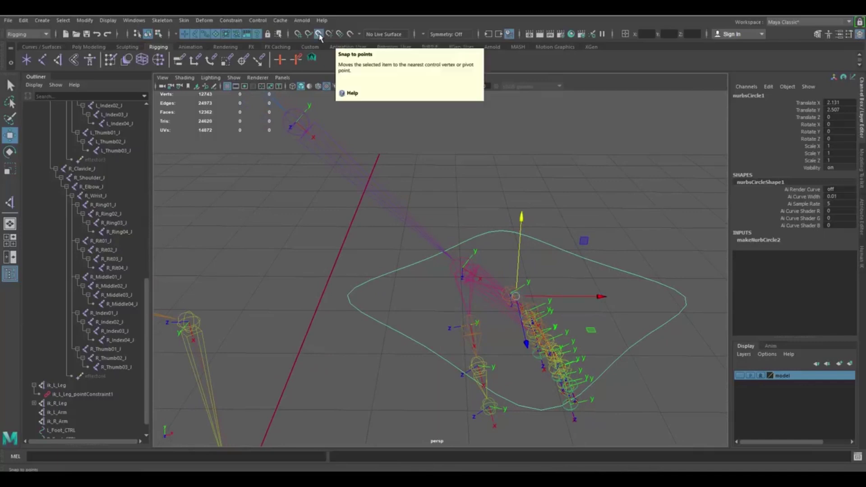
scroll(496, 212, up, 2)
drag(537, 304, 468, 266)
alt+drag(535, 235, 489, 266)
key(r)
drag(405, 310, 345, 293)
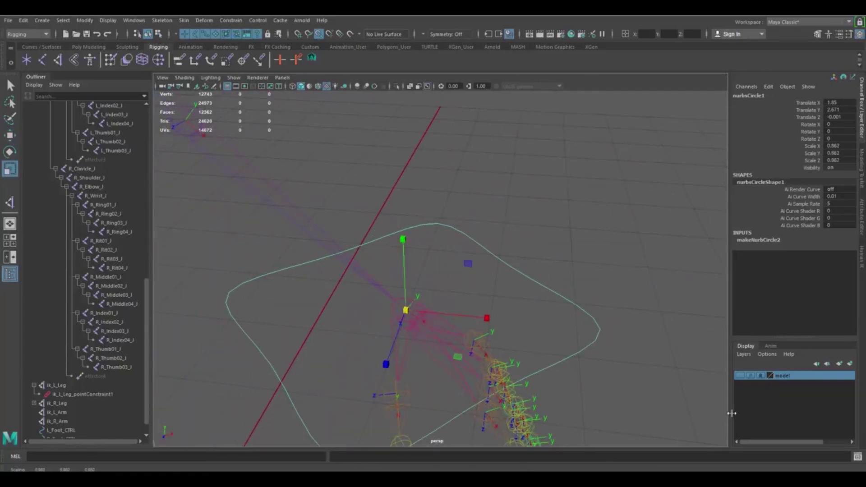
click(740, 376)
scroll(422, 249, down, 3)
scroll(423, 249, down, 3)
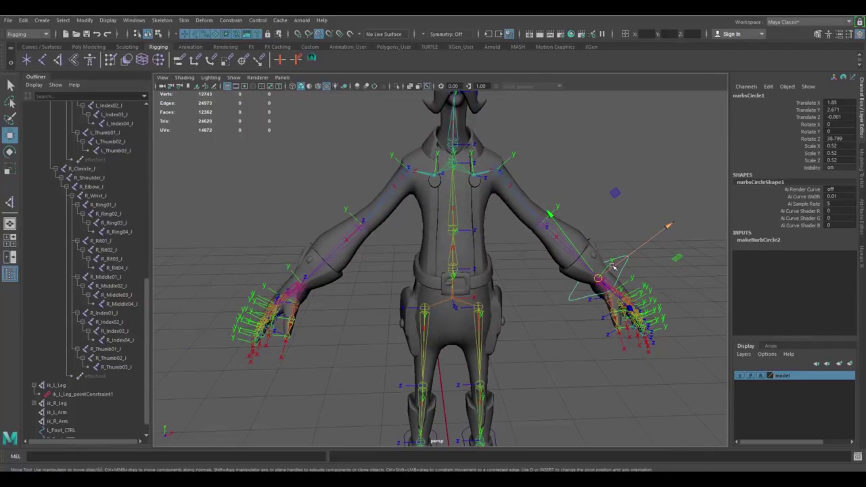
- Duplicate the left wrist curve, hide the model layer and move the copy to the right wrist joint
key(ctrl+d)
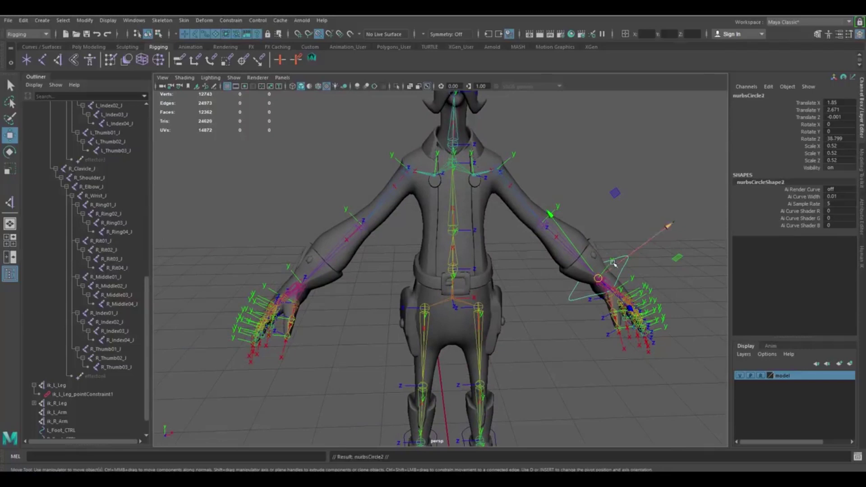
click(740, 375)
drag(597, 278, 462, 309)
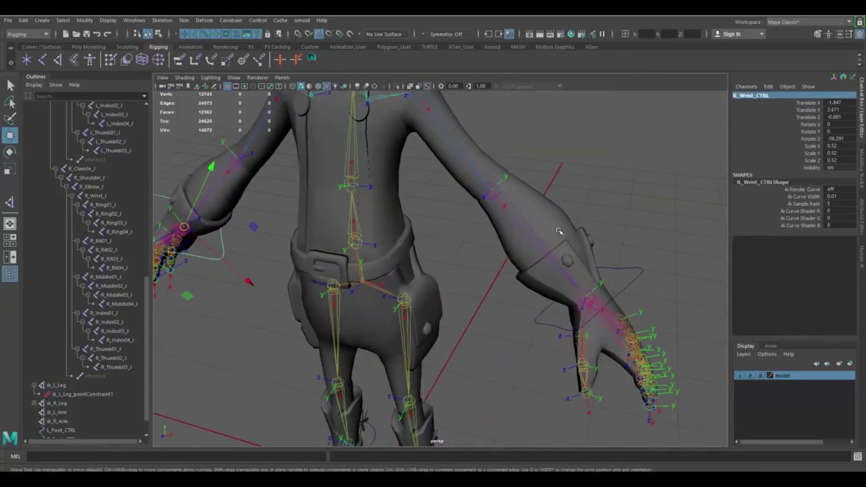
- Point-constrain the left hand IK handle ik_L_Hand to L_Wrist_CTRL
click(636, 273)
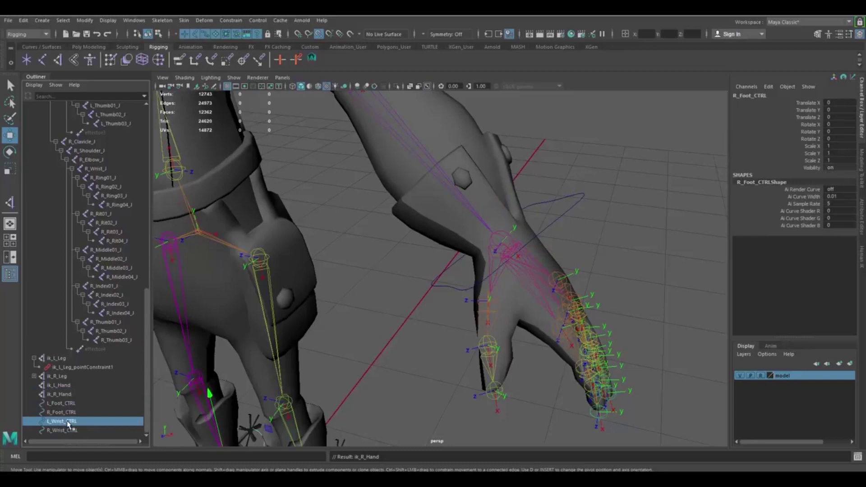
click(67, 422)
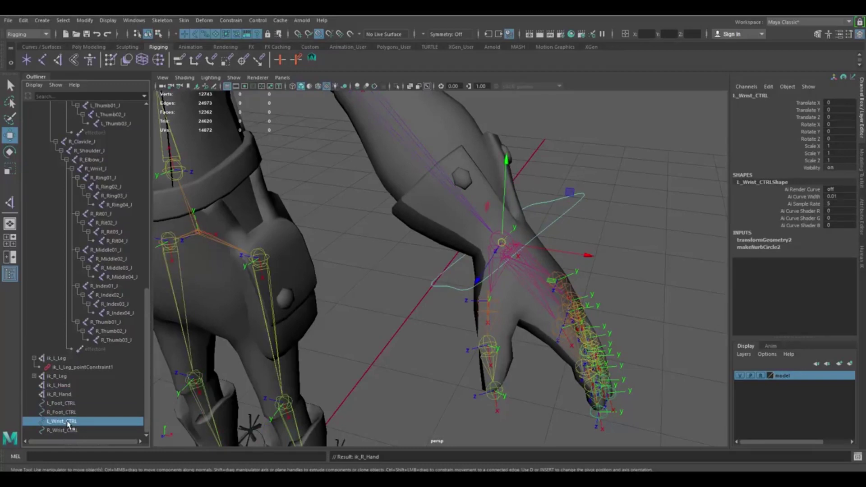
ctrl+click(63, 385)
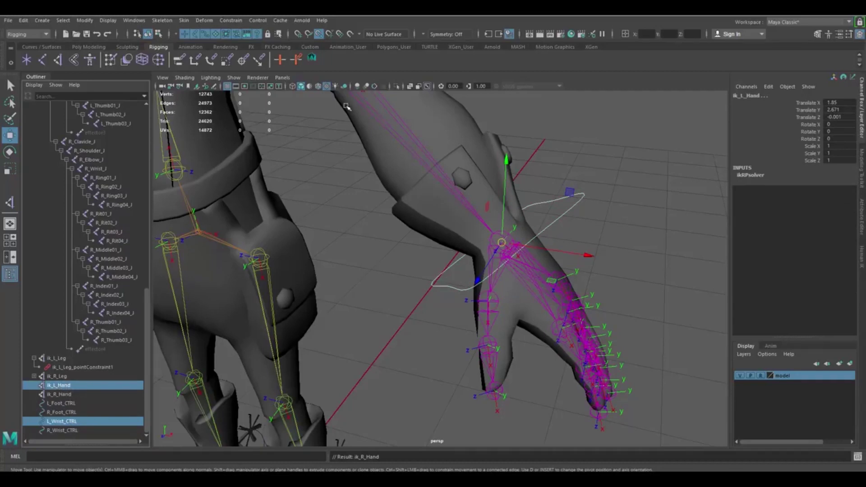
click(231, 20)
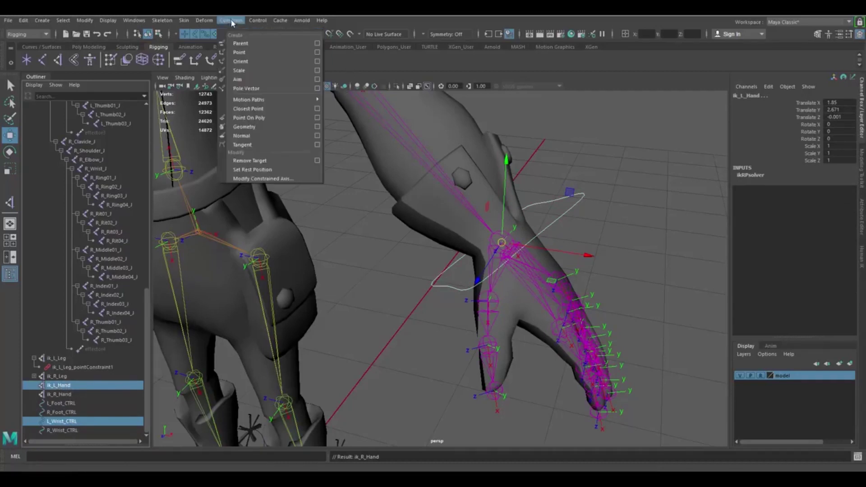
click(246, 52)
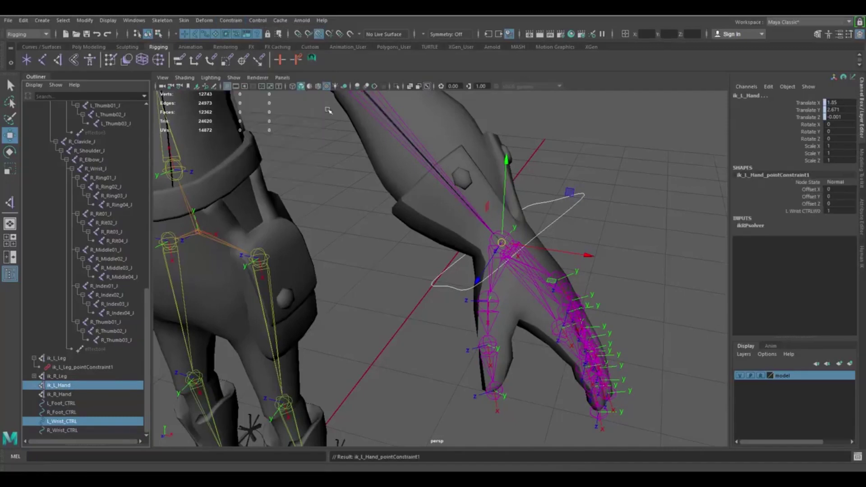
- Orient-constrain the left wrist joint to L_Wrist_CTRL with Maintain offset on, all axes and weight 1
alt+middle_drag(591, 200, 541, 232)
alt+right_drag(542, 232, 564, 273)
click(636, 171)
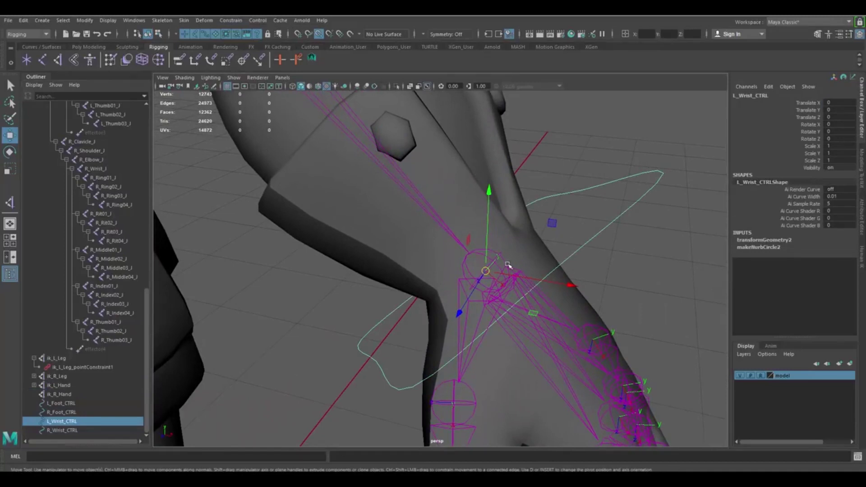
click(506, 262)
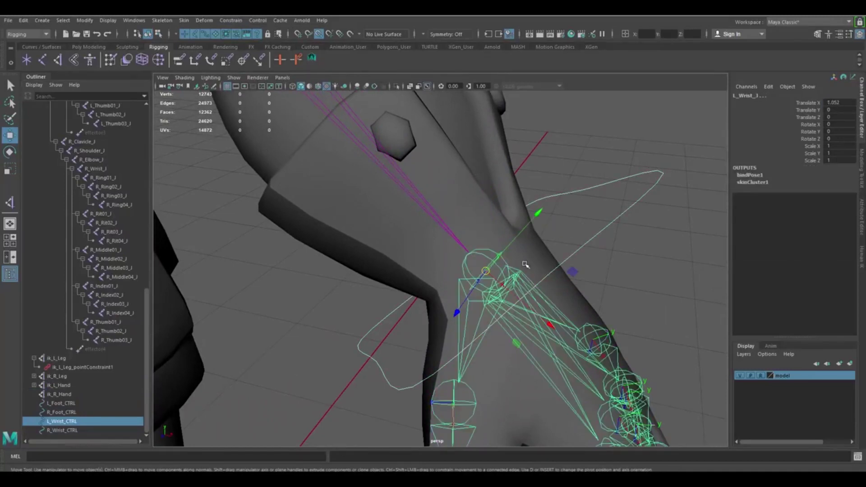
scroll(586, 279, down, 5)
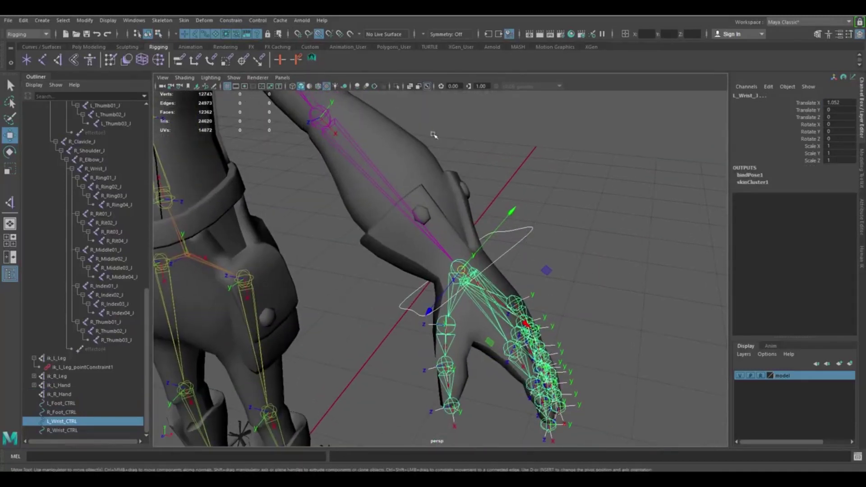
click(234, 21)
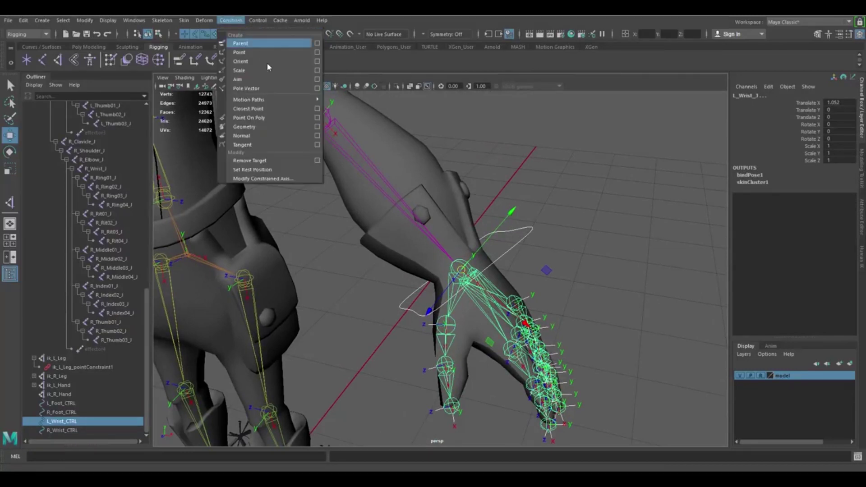
click(318, 63)
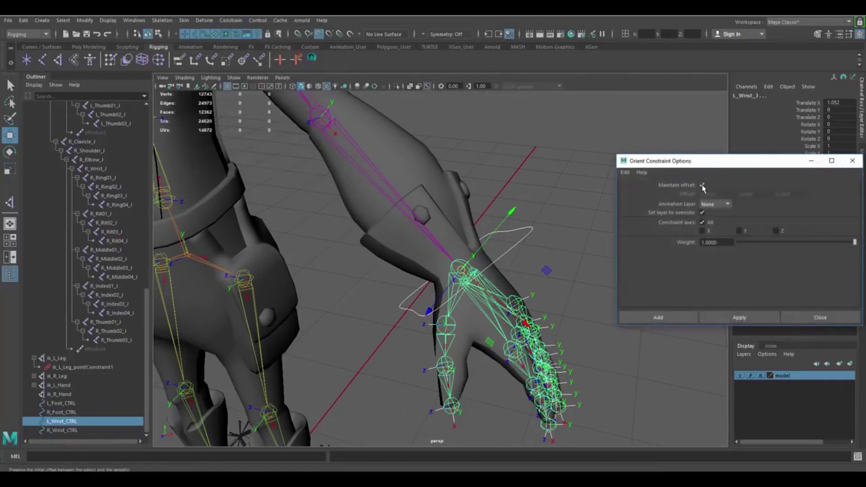
click(717, 319)
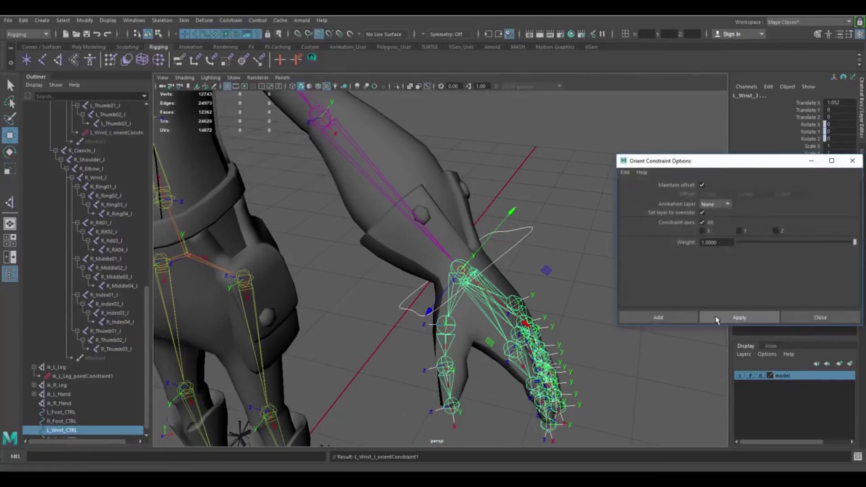
click(802, 319)
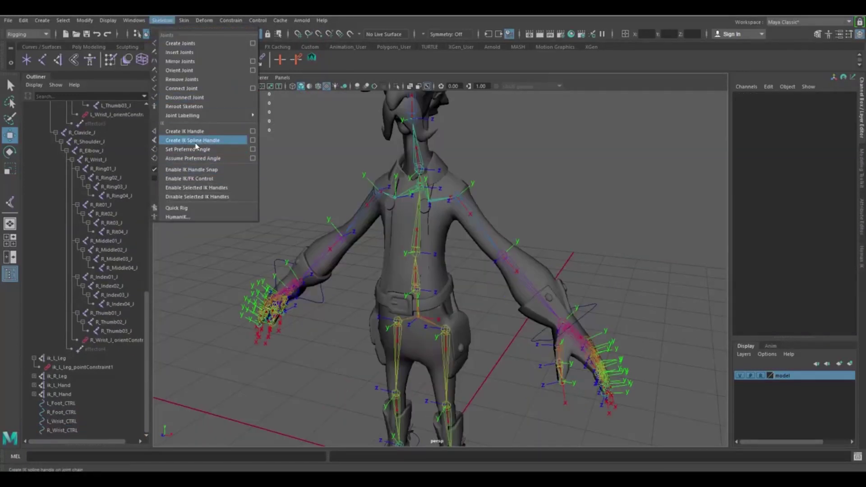
- Create an IK spline handle running from the hip joint Hip_J up to the chest joint where the clavicles branch off
click(212, 142)
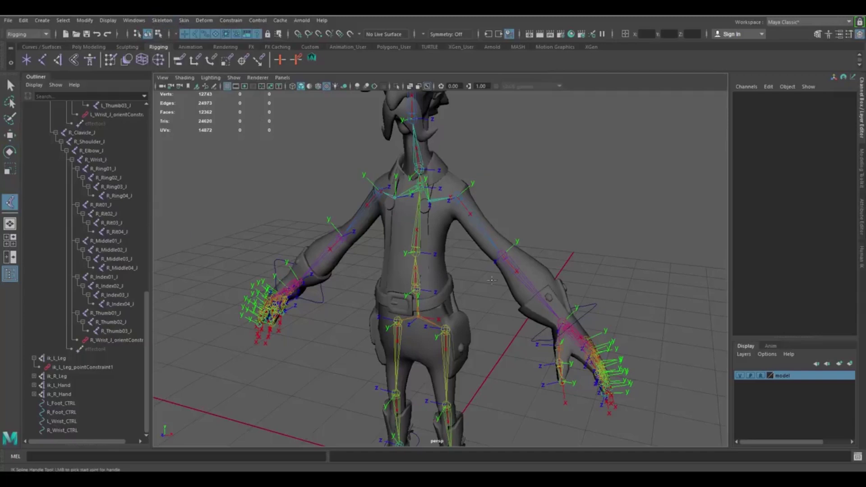
alt+right_drag(419, 316, 473, 327)
alt+middle_drag(384, 360, 430, 287)
alt+right_drag(429, 287, 452, 243)
click(455, 272)
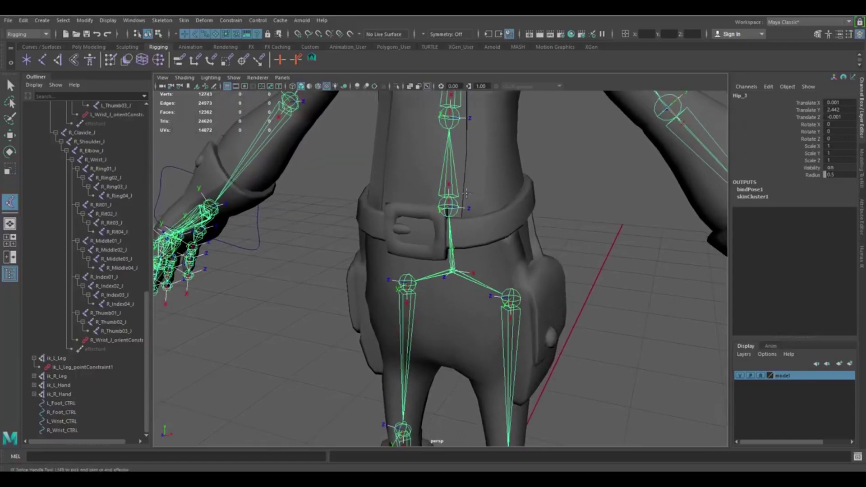
alt+middle_drag(469, 217, 476, 379)
mouse_move(471, 144)
alt+middle_down()
mouse_move(463, 248)
mouse_move(463, 239)
alt+middle_up()
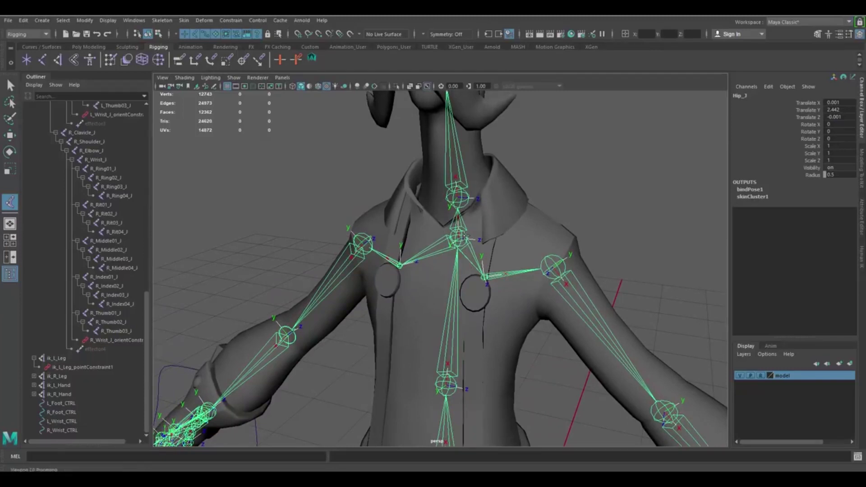
click(464, 237)
alt+right_drag(504, 302, 435, 268)
alt+middle_drag(459, 334, 460, 224)
scroll(105, 400, down, 1)
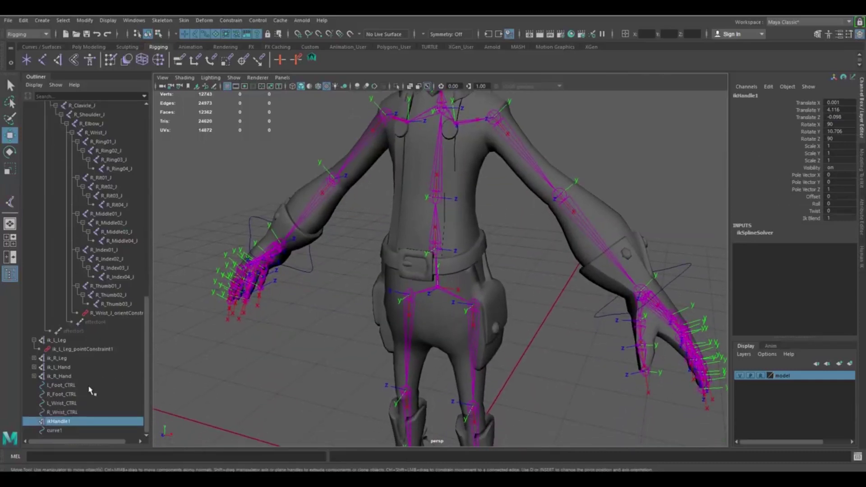
- Rename the new spline IK handle ik_Spine and its curve Spine_Curve
click(70, 412)
click(68, 422)
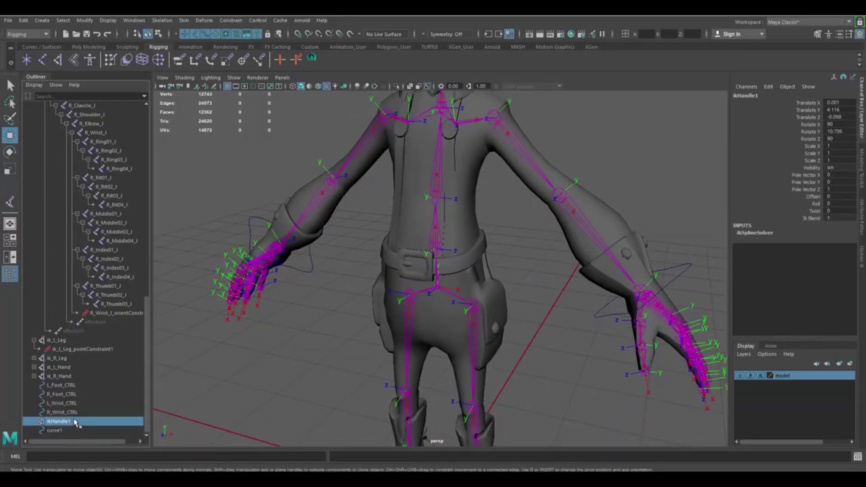
double_click(76, 422)
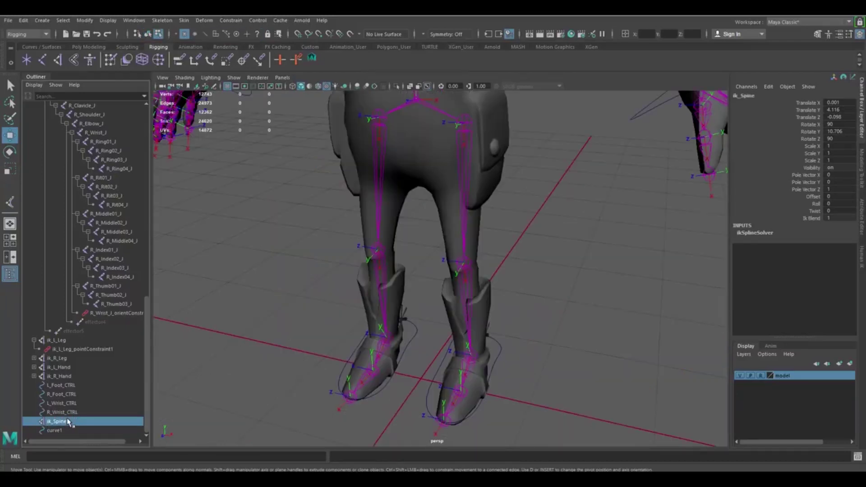
click(63, 431)
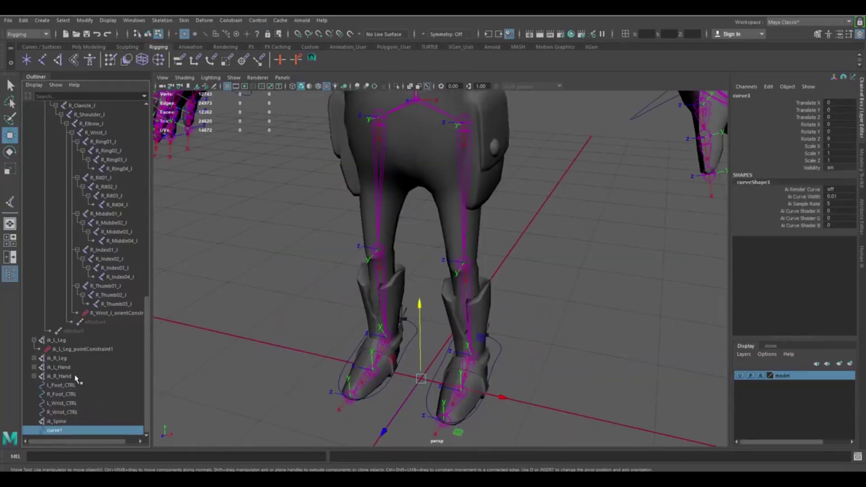
click(57, 423)
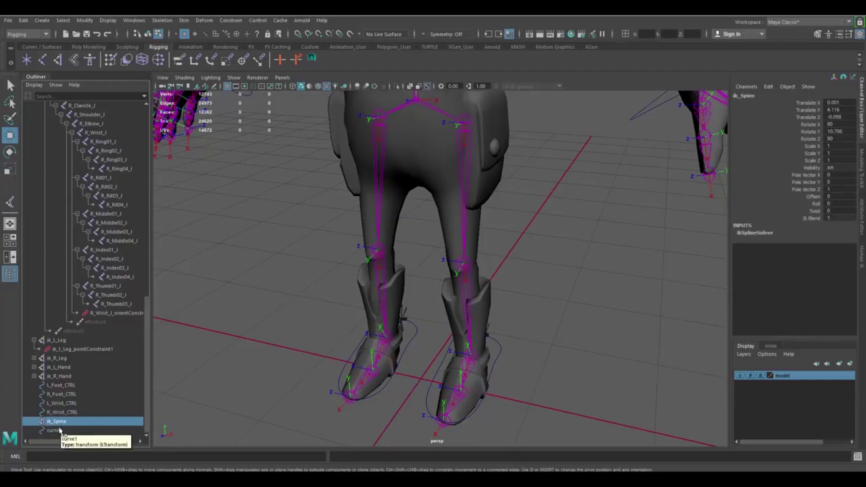
click(55, 431)
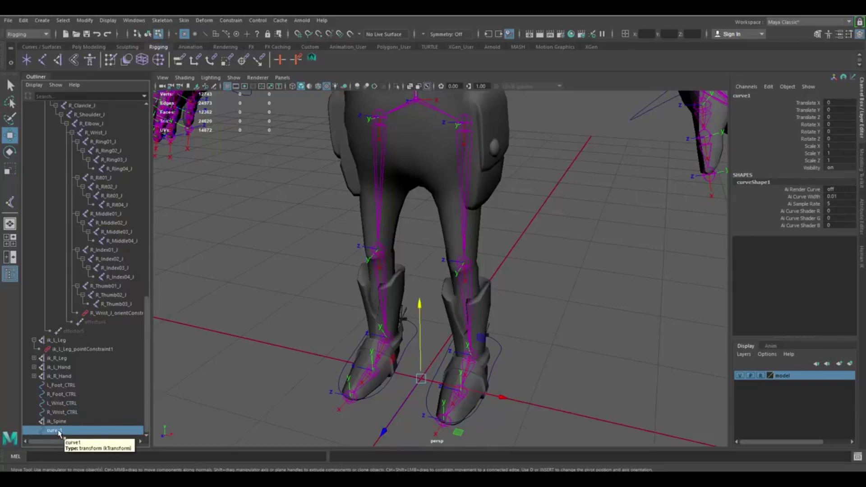
double_click(59, 431)
text(Spine_Curve)
key(Return)
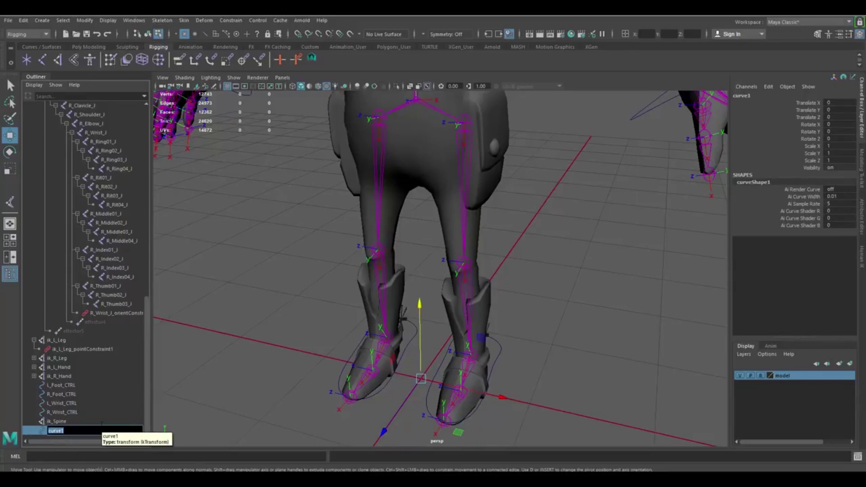
- Move the pivot of Spine_Curve onto the hip joint with point snapping on
scroll(448, 331, down, 2)
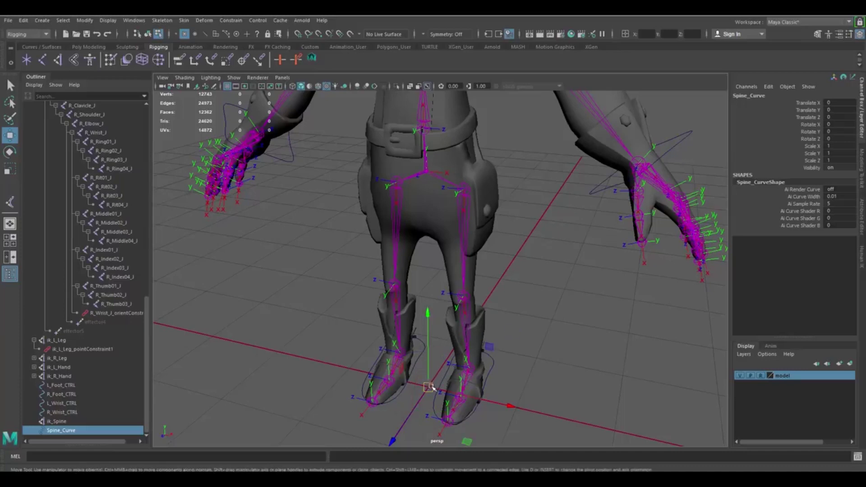
drag(429, 387, 430, 323)
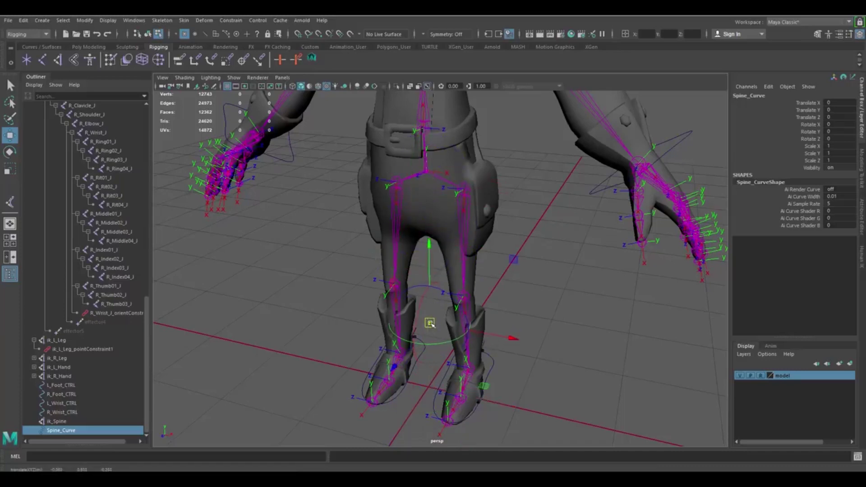
click(318, 35)
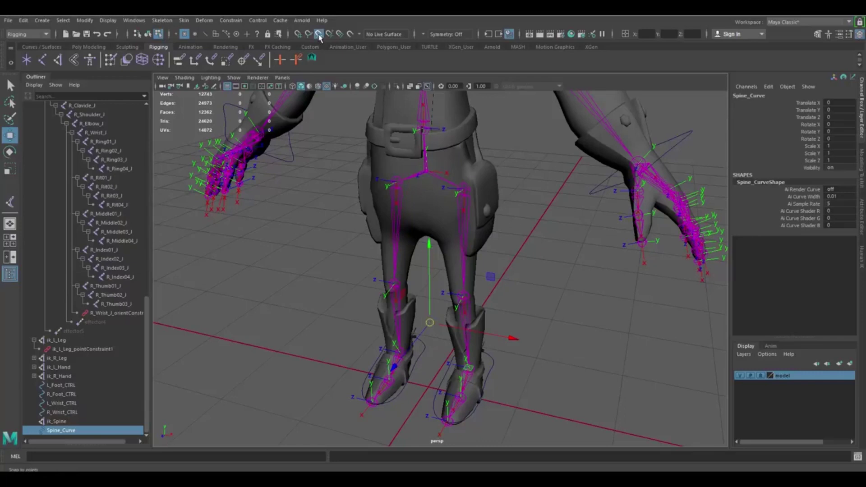
key(d)
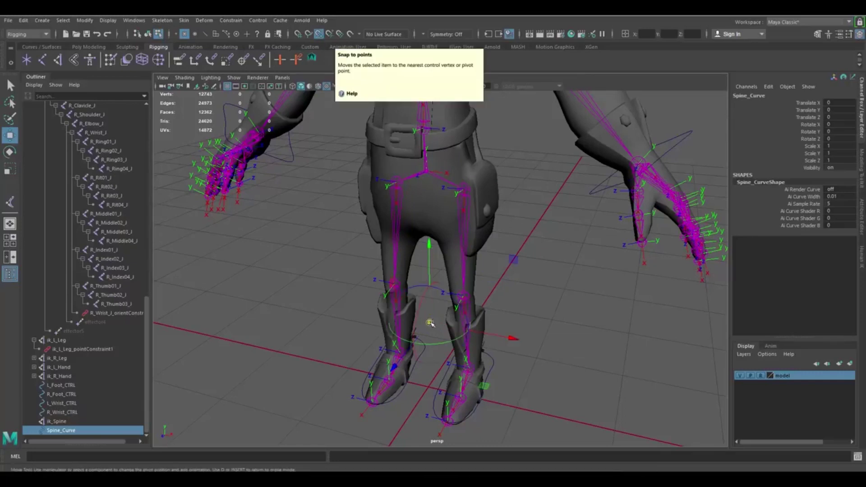
drag(429, 323, 427, 172)
- Point-constrain Spine_Curve to the Hip_CTRL circle around the hips
alt+drag(499, 234, 485, 247)
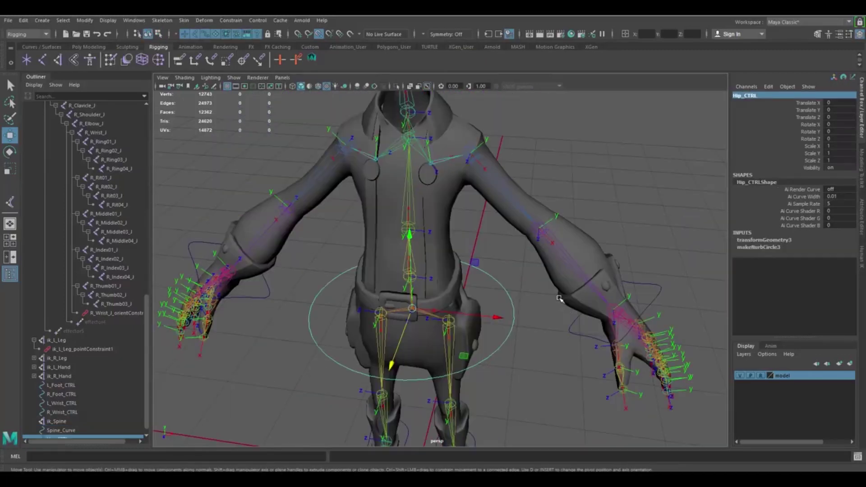
scroll(563, 316, up, 3)
scroll(112, 352, down, 1)
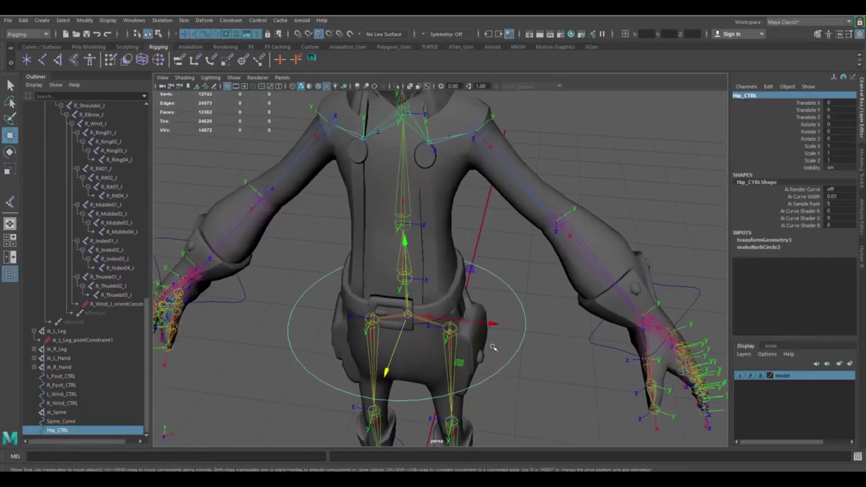
alt+drag(493, 347, 144, 386)
click(288, 385)
click(287, 357)
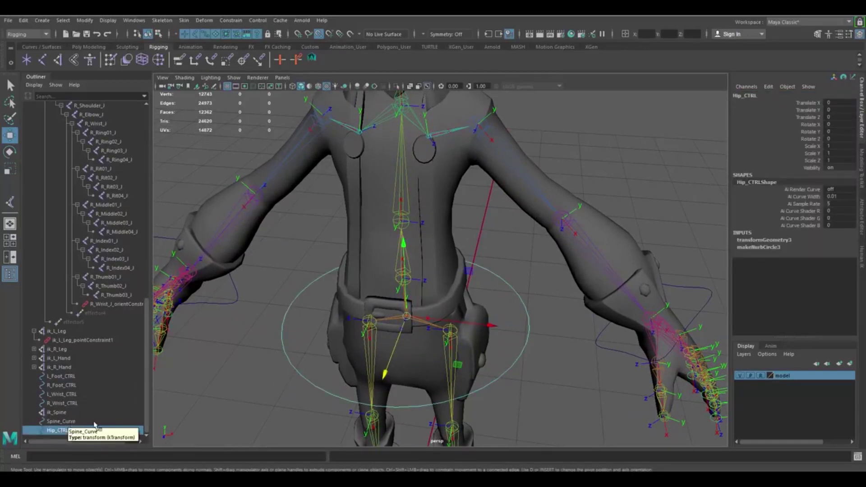
ctrl+click(71, 422)
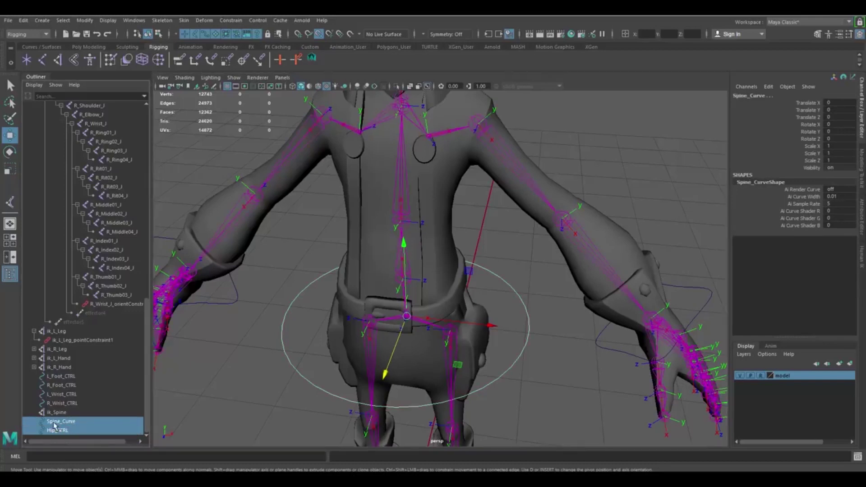
click(230, 20)
click(247, 53)
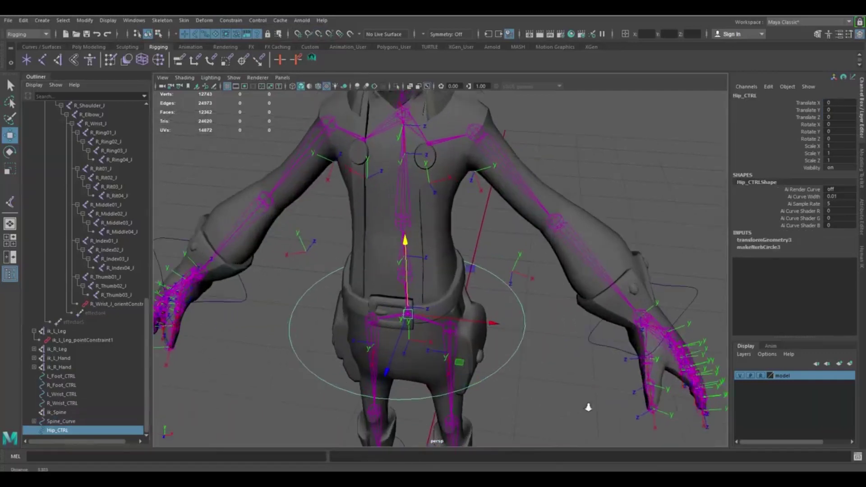
- Orient-constrain Spine_Curve to Hip_CTRL on the X and Z axes only, with the offset maintained
alt+right_drag(587, 408, 558, 315)
alt+middle_drag(559, 315, 551, 287)
alt+right_drag(551, 287, 556, 355)
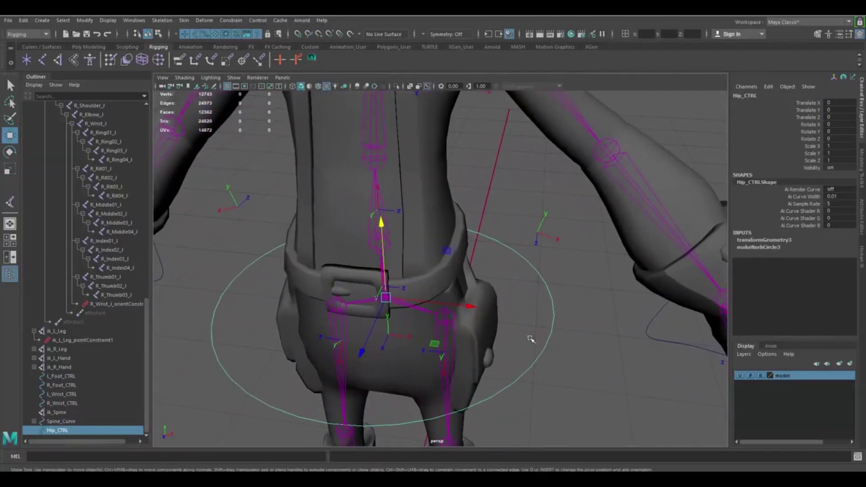
alt+middle_drag(533, 359, 529, 316)
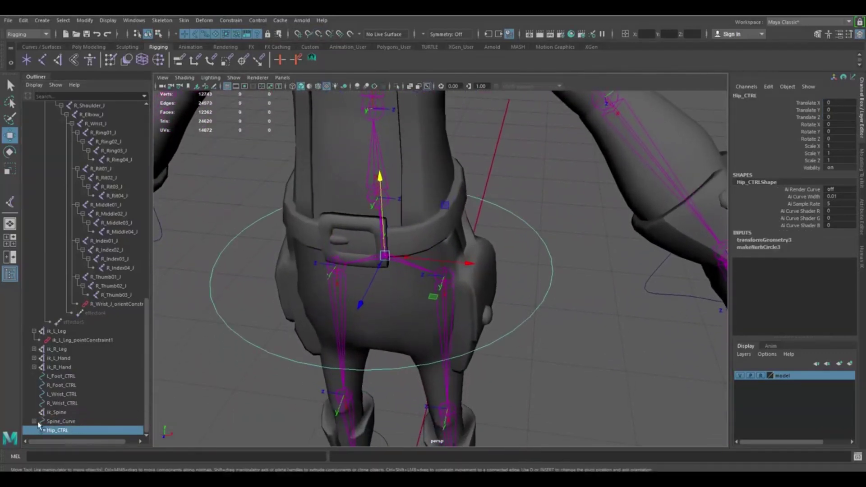
click(34, 421)
click(35, 421)
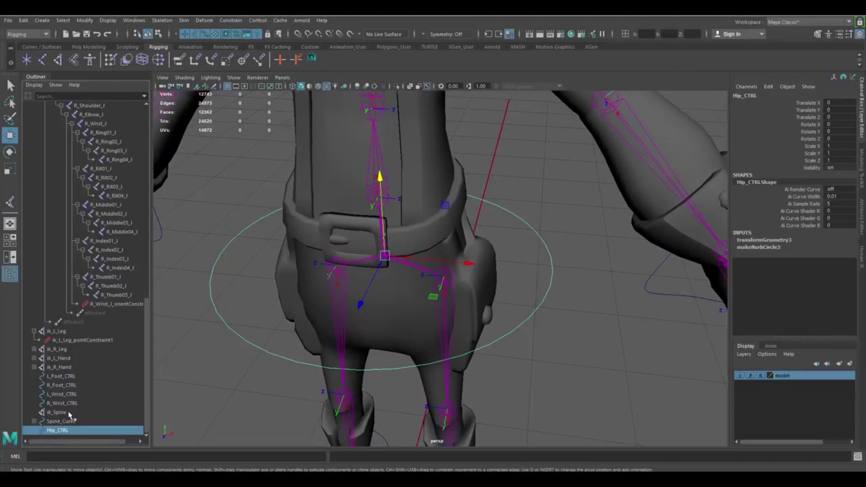
ctrl+click(69, 421)
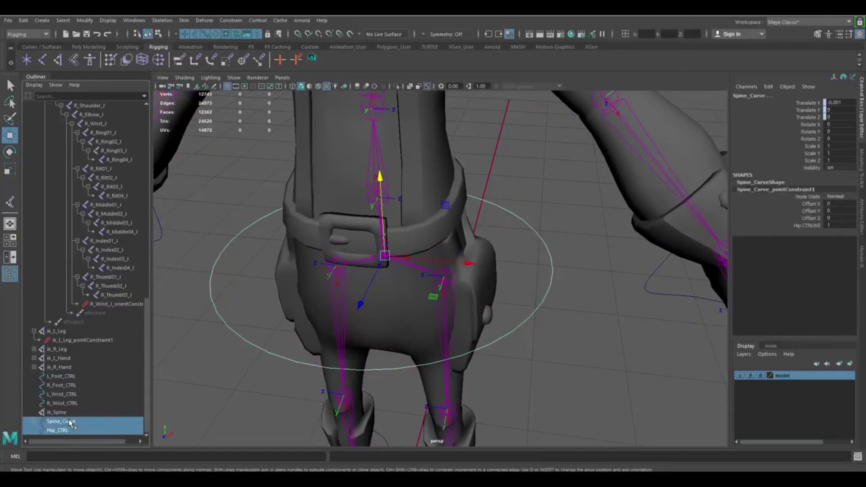
click(231, 20)
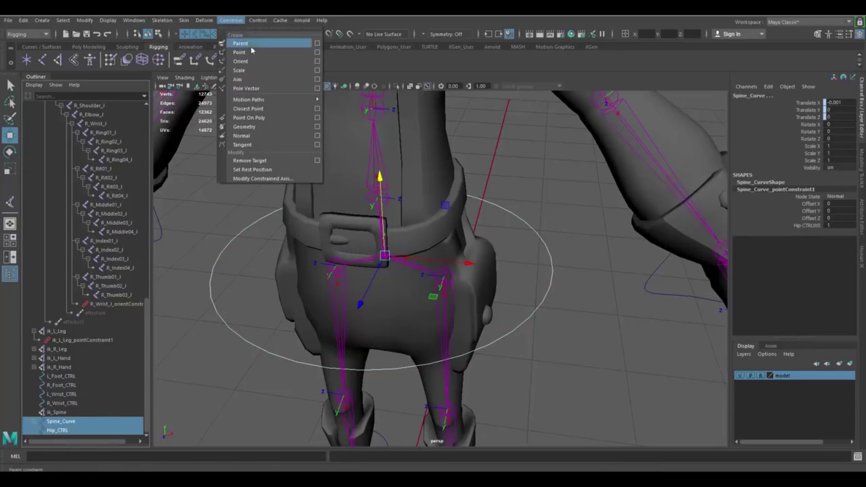
click(317, 61)
click(703, 231)
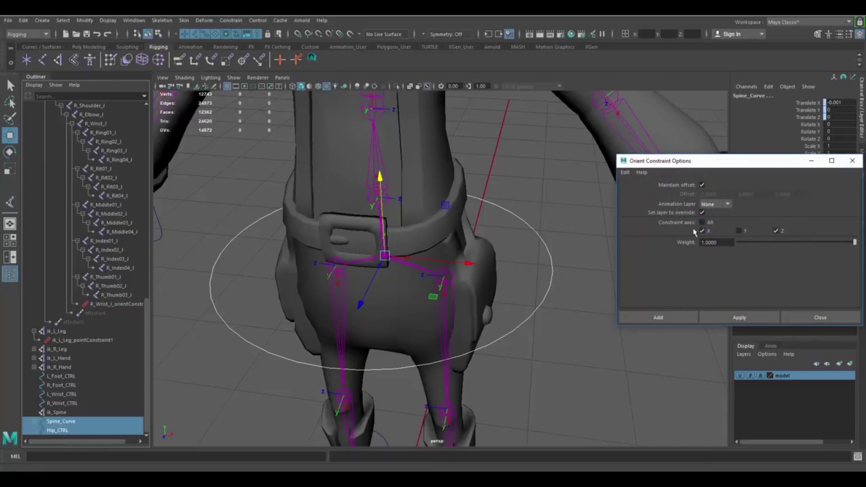
click(729, 318)
click(795, 317)
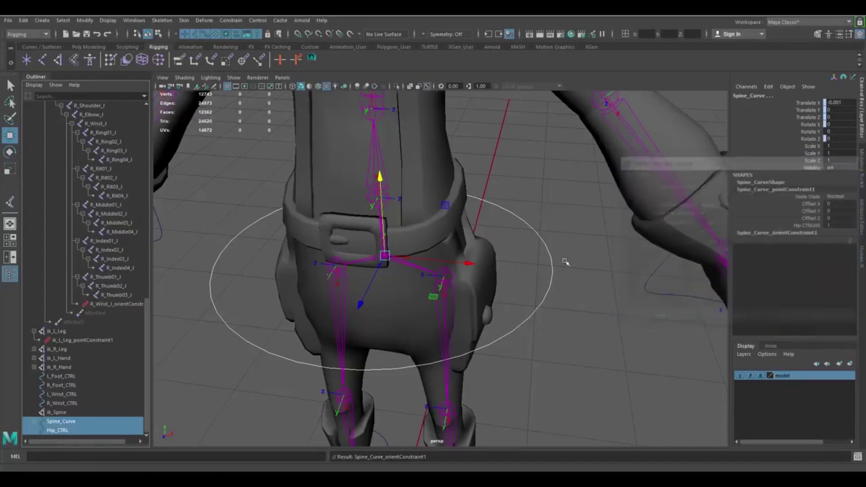
- Clear the selection and open the Connection Editor beside the character's hips
scroll(496, 248, down, 5)
click(526, 251)
mouse_move(510, 270)
alt+mouse_down()
mouse_move(497, 255)
mouse_move(501, 271)
mouse_move(508, 257)
alt+mouse_up()
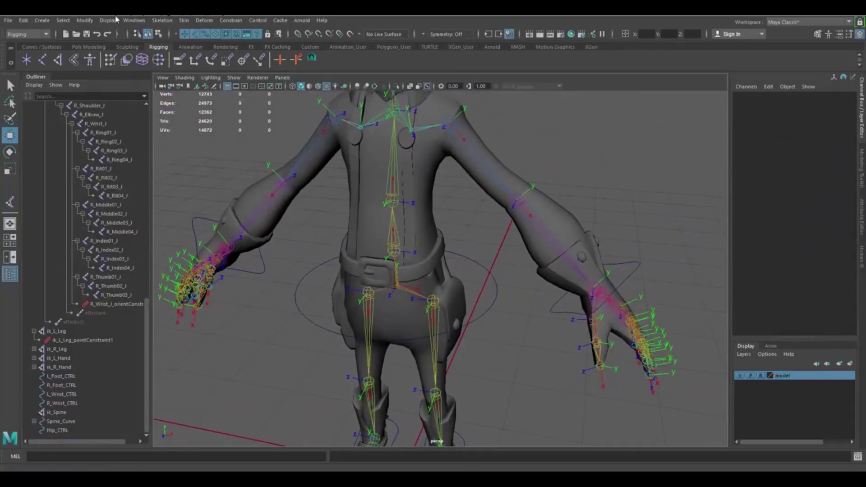
click(134, 20)
mouse_move(176, 55)
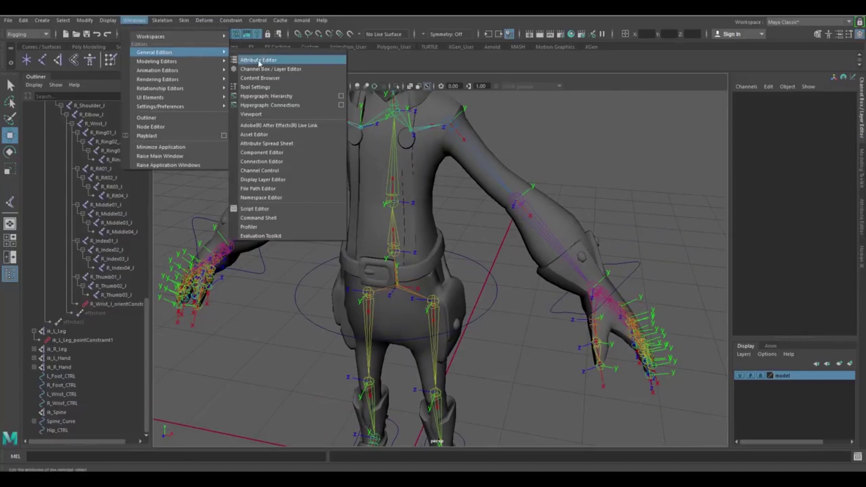
click(272, 162)
drag(421, 169, 625, 84)
drag(731, 370, 774, 427)
scroll(313, 311, up, 2)
scroll(312, 311, up, 2)
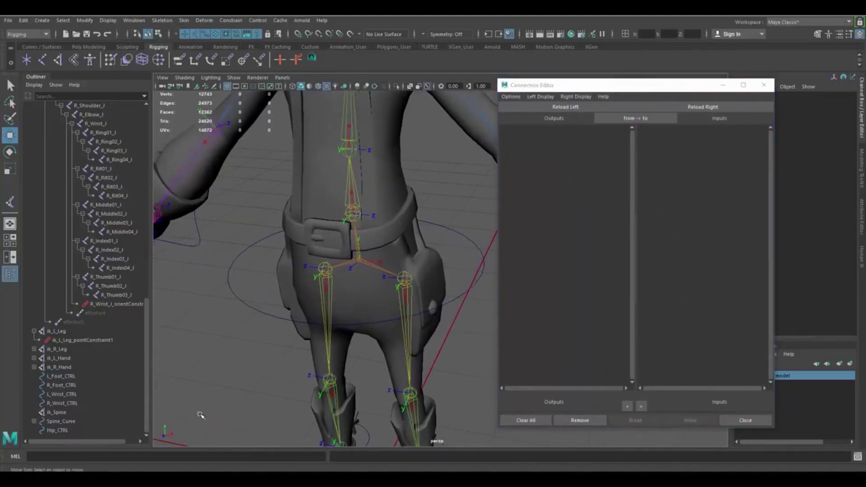
- Load Hip_CTRL as the output object and ik_Spine as the input object of the connection
click(63, 430)
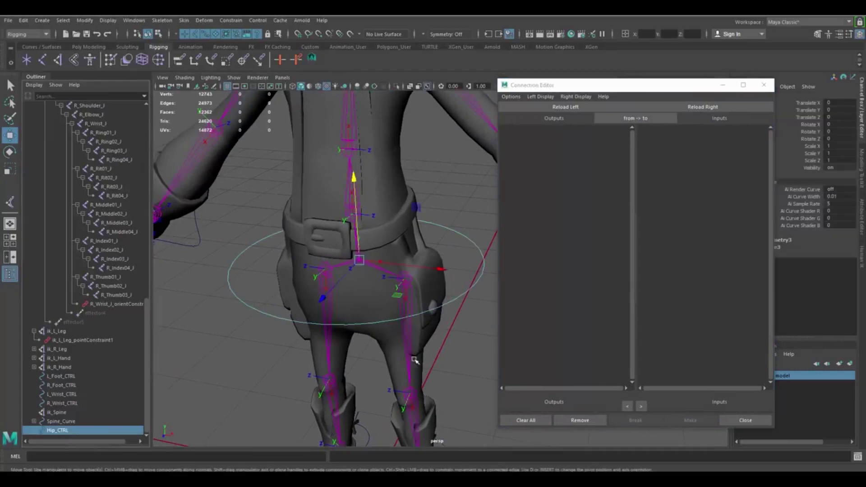
click(563, 108)
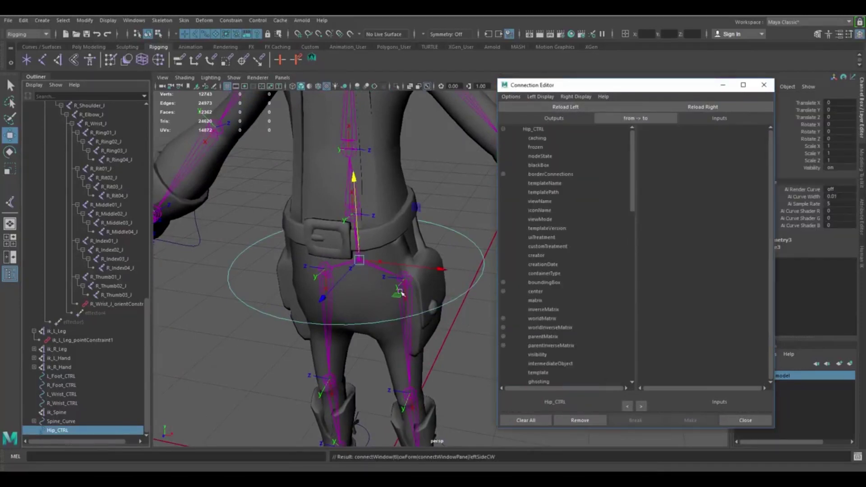
click(254, 370)
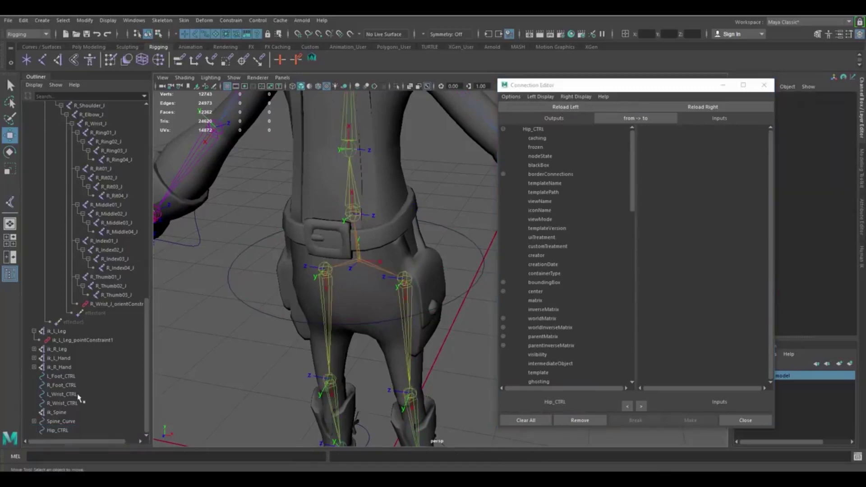
click(57, 412)
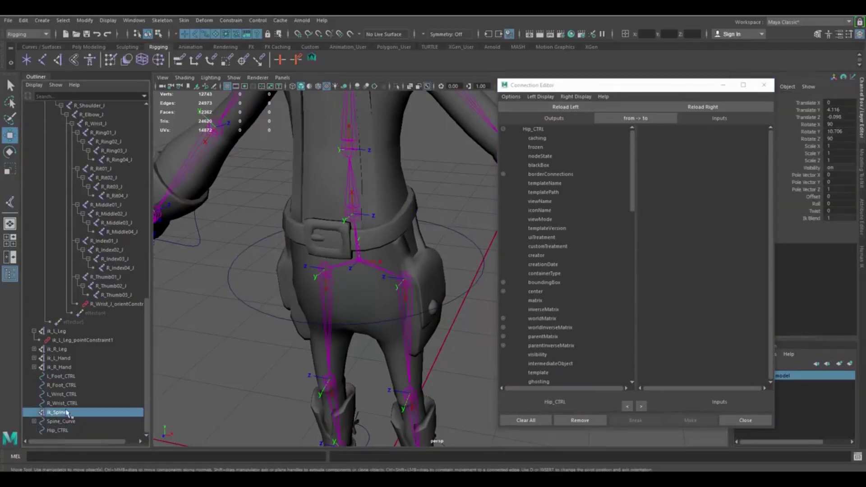
click(713, 107)
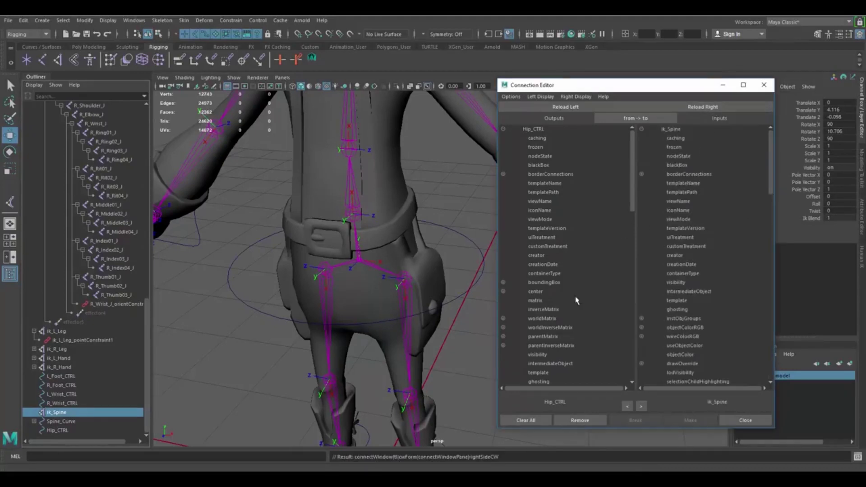
- Connect the rotateY attribute of Hip_CTRL to the roll attribute of ik_Spine
drag(632, 179, 626, 272)
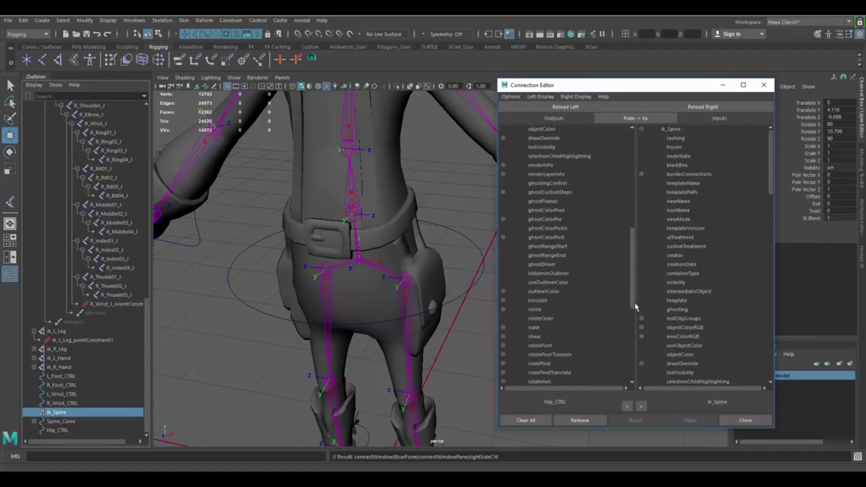
drag(772, 173, 759, 301)
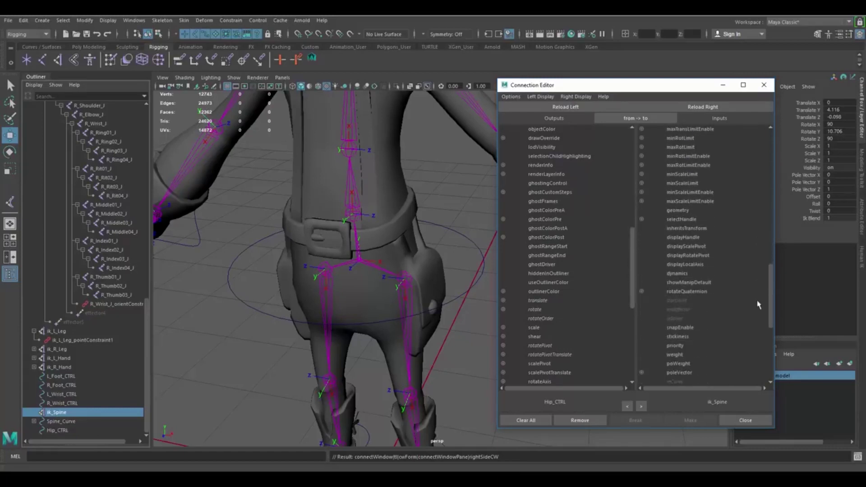
scroll(720, 323, down, 4)
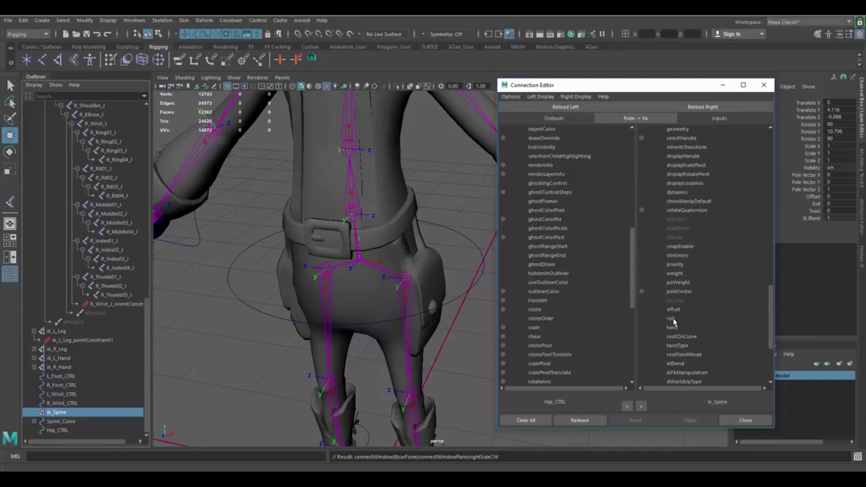
click(503, 309)
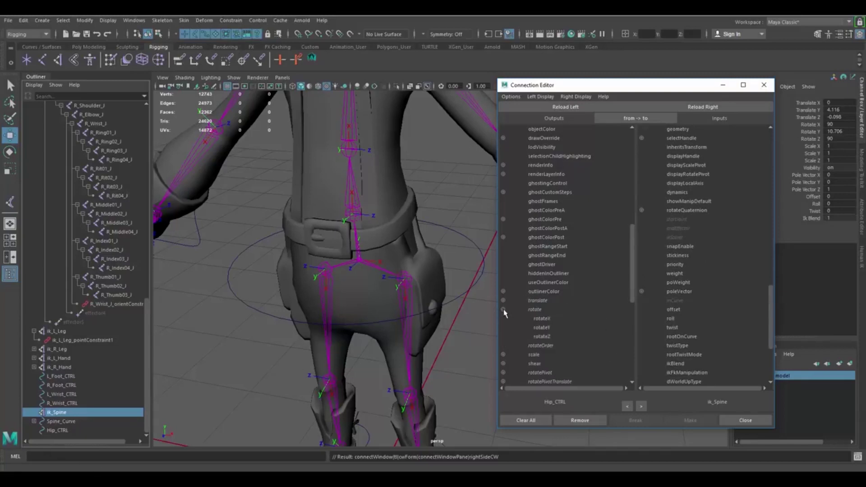
click(542, 327)
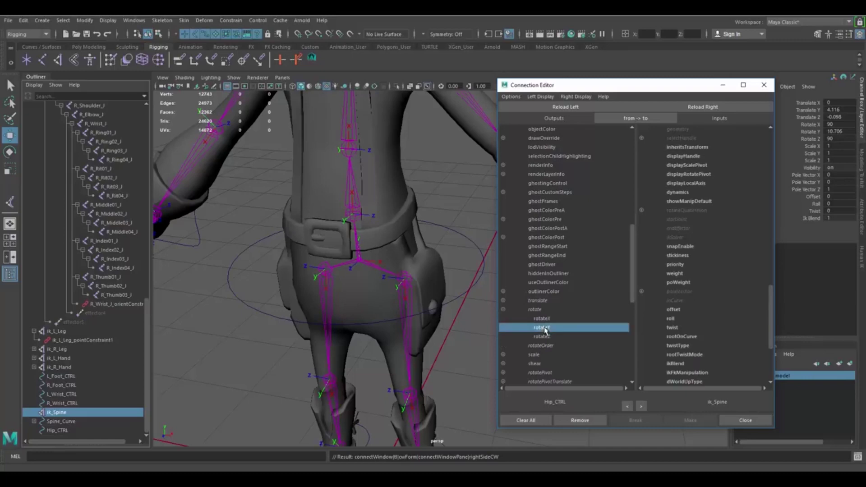
click(672, 319)
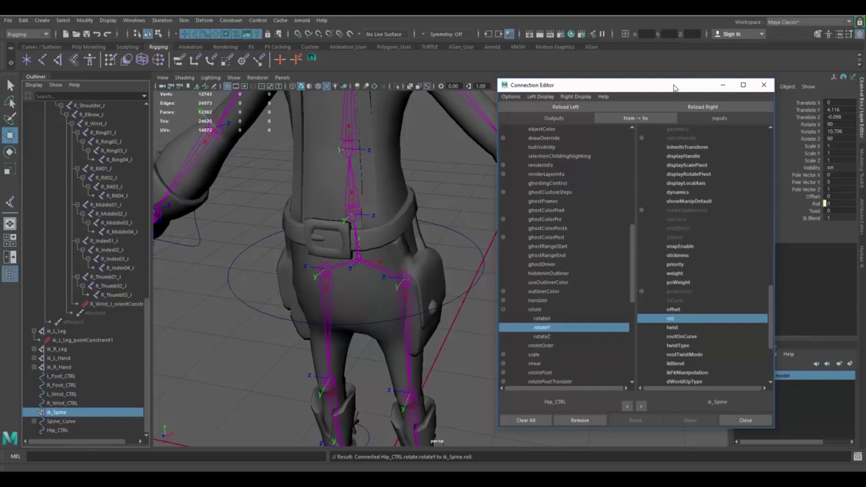
drag(675, 85, 519, 96)
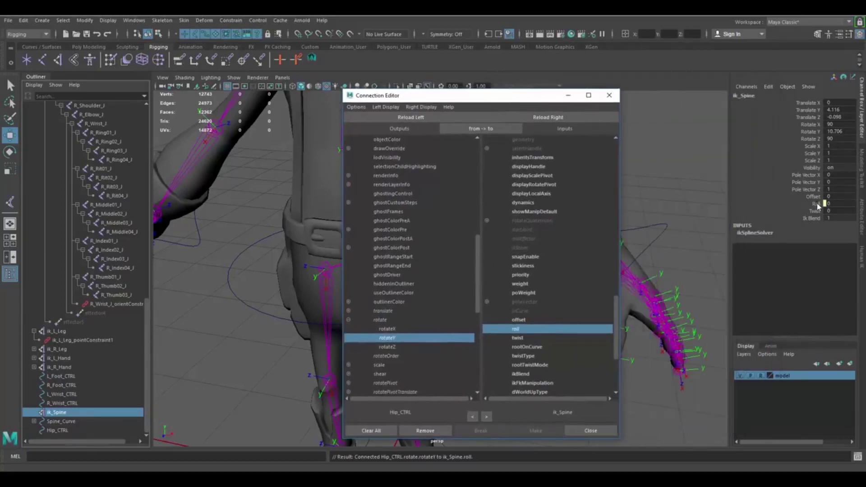
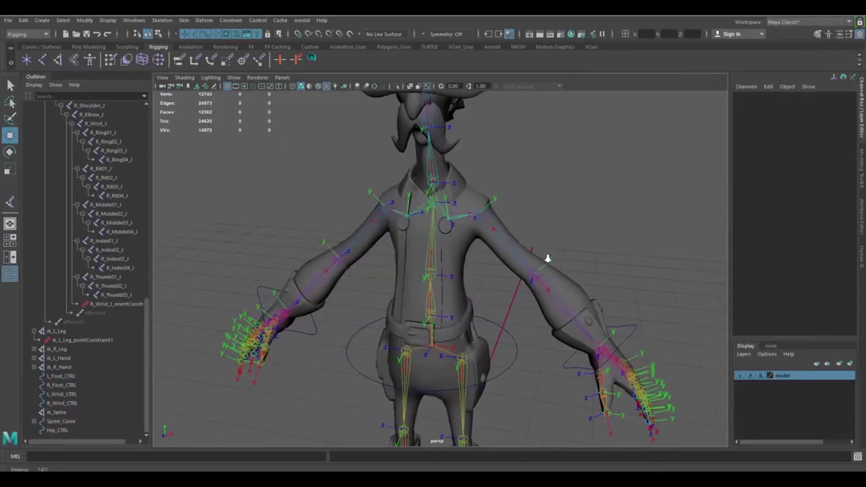
- Create a NURBS circle and raise it along Y to about 3.1, at the character's torso
alt+drag(547, 257, 487, 236)
scroll(500, 224, up, 2)
scroll(500, 224, up, 1)
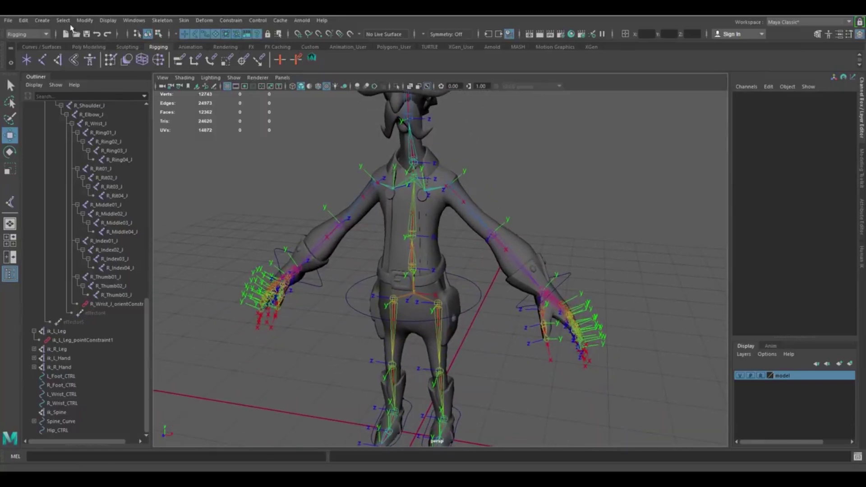
click(42, 20)
mouse_move(77, 51)
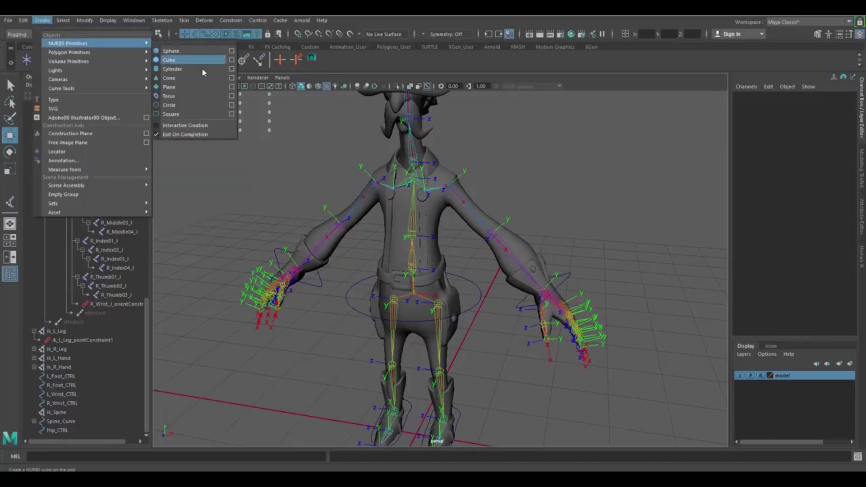
click(180, 104)
drag(415, 360, 420, 169)
alt+middle_drag(426, 172, 427, 244)
scroll(428, 244, up, 4)
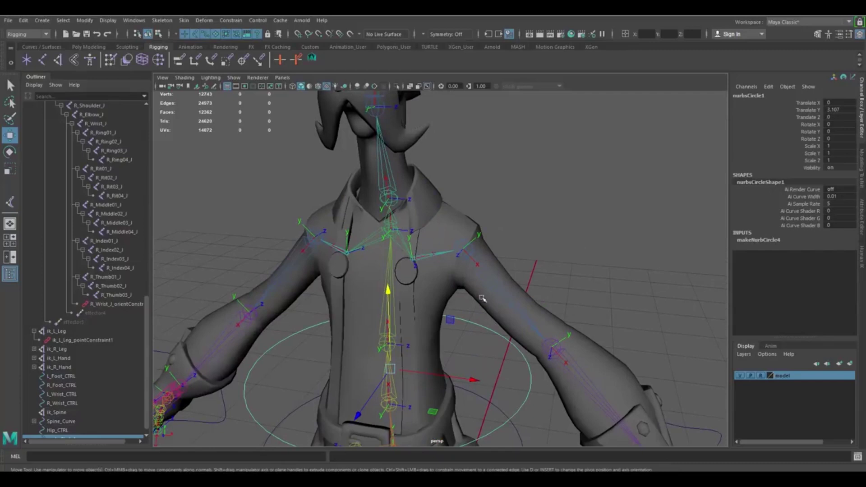
- Hide the model layer and snap the new circle onto the chest joint where the clavicles branch off
click(740, 375)
drag(389, 291, 423, 69)
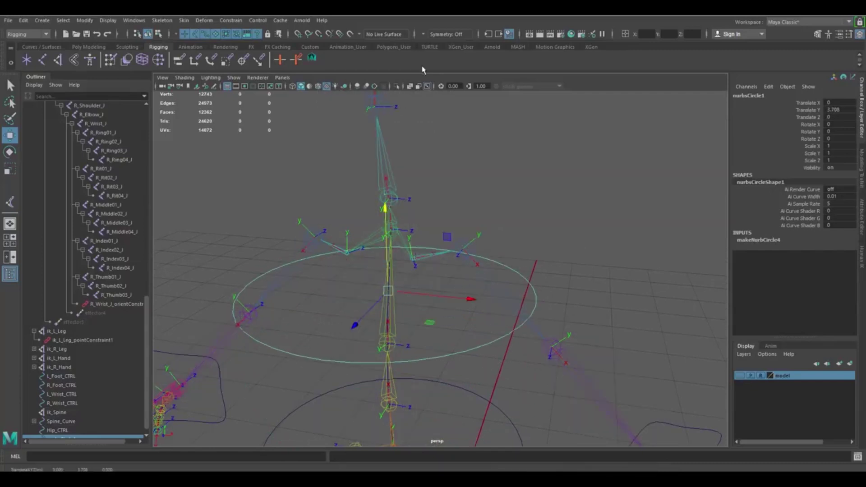
key(v)
drag(385, 209, 394, 246)
alt+middle_drag(394, 246, 417, 246)
alt+right_drag(417, 246, 483, 300)
drag(317, 270, 331, 256)
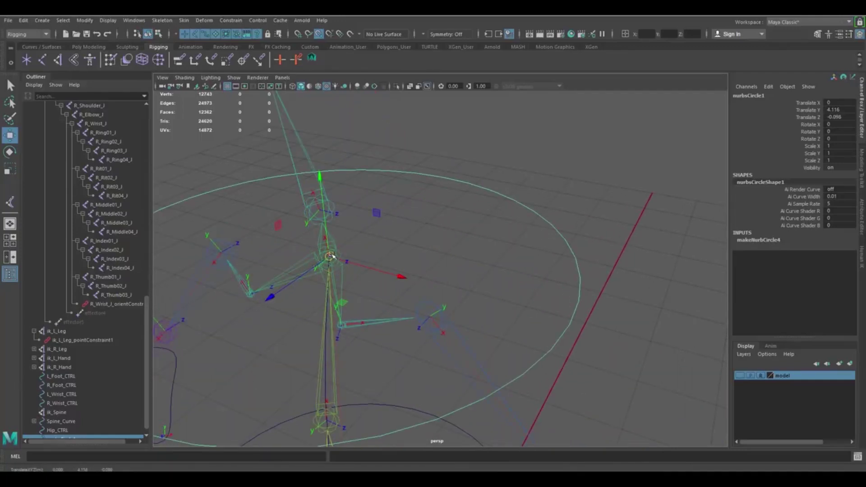
alt+drag(417, 254, 442, 260)
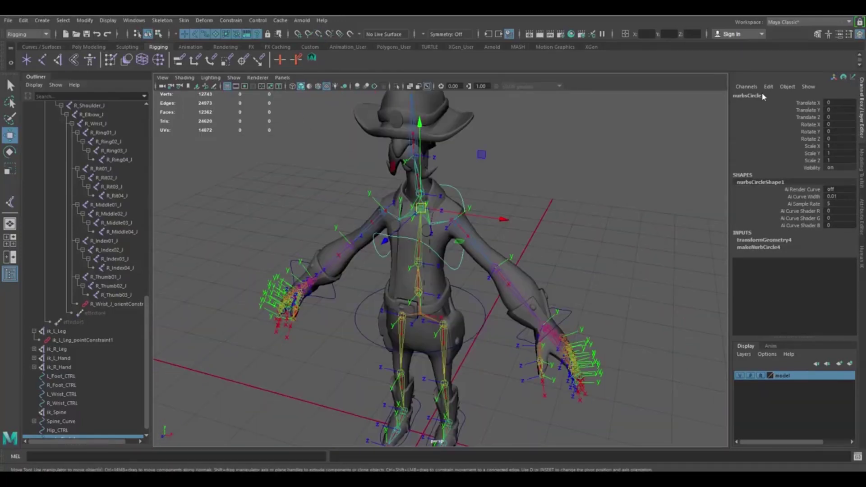
- Rename the reshaped chest circle Chest_CTRL
double_click(760, 95)
text(c)
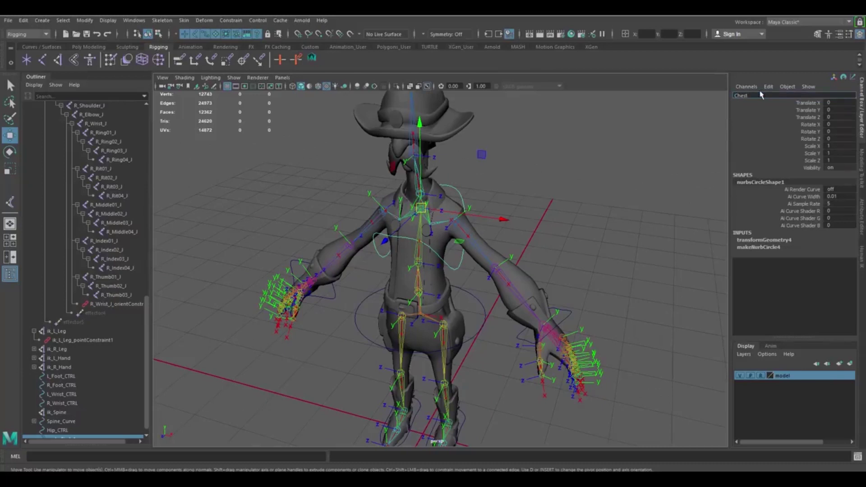
key(Return)
- Open the Connection Editor again and load Chest_CTRL as the output object
alt+middle_drag(482, 192, 490, 228)
scroll(535, 290, up, 6)
alt+drag(506, 248, 523, 222)
click(568, 215)
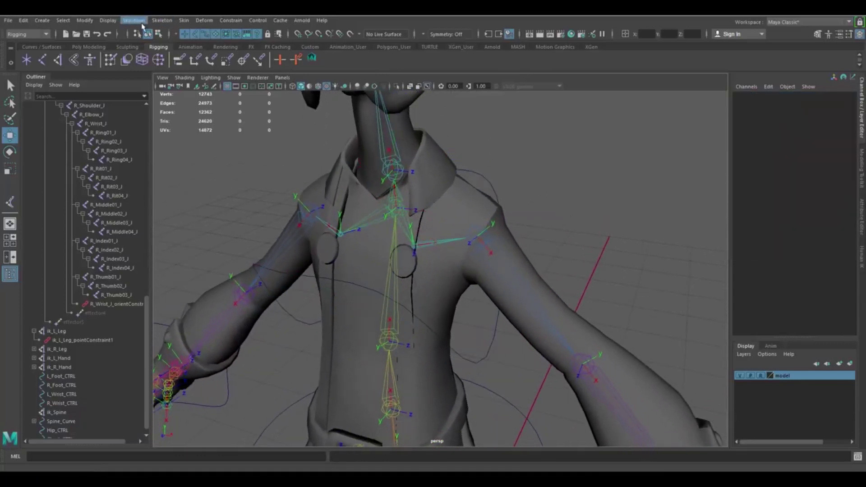
click(128, 20)
mouse_move(203, 56)
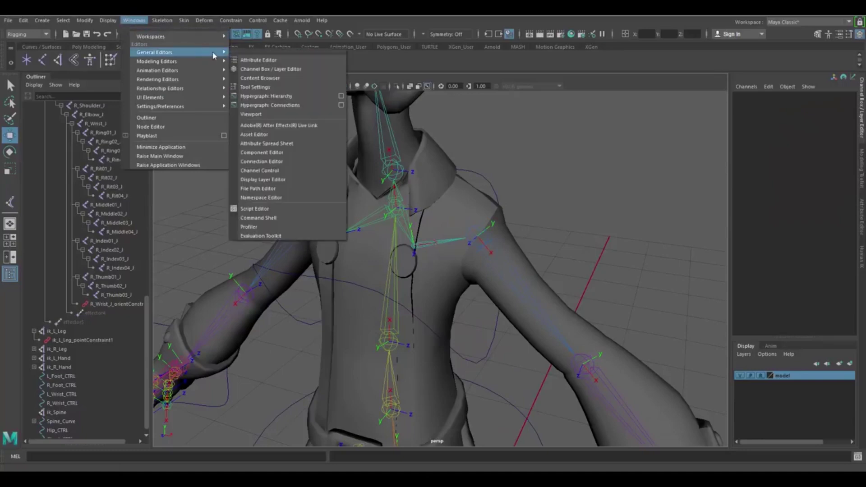
click(261, 161)
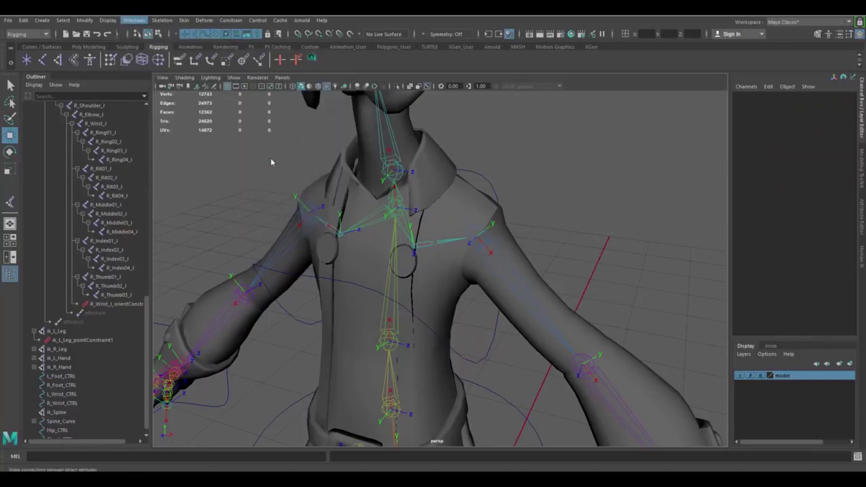
drag(510, 99, 675, 127)
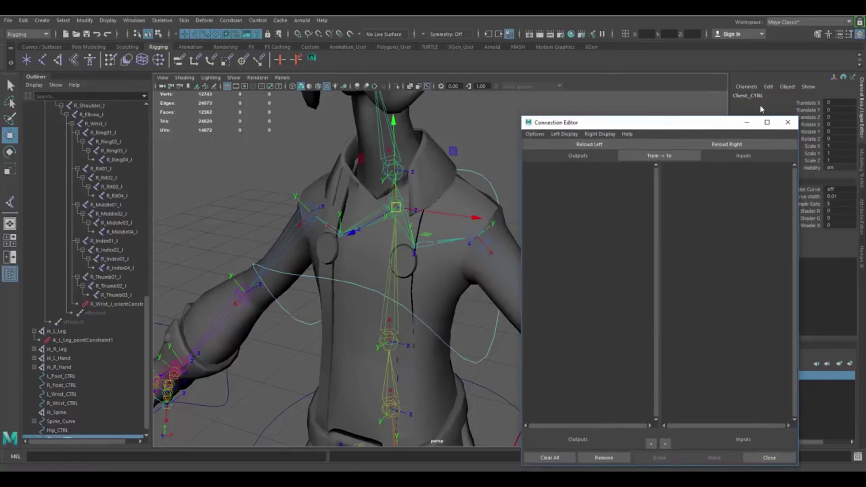
click(599, 145)
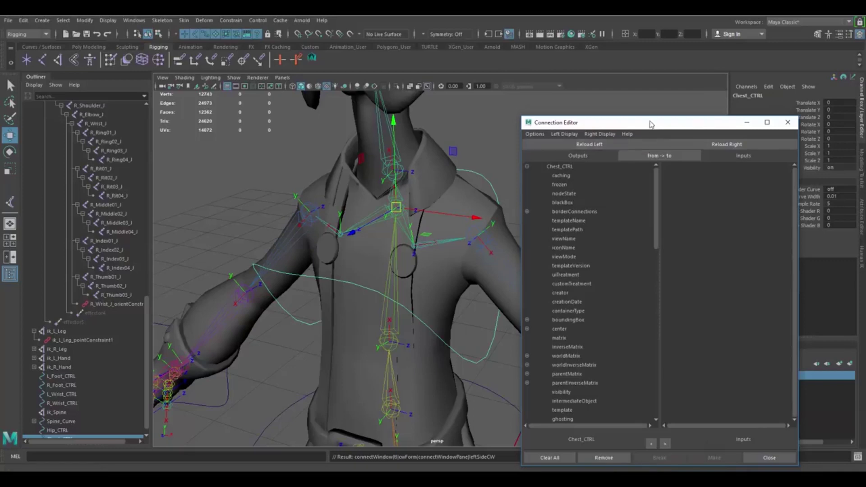
- Load ik_Spine as the input object in the Connection Editor and bring Chest_CTRL's transform attributes into view
drag(652, 123, 650, 118)
click(229, 191)
scroll(54, 404, down, 1)
click(62, 404)
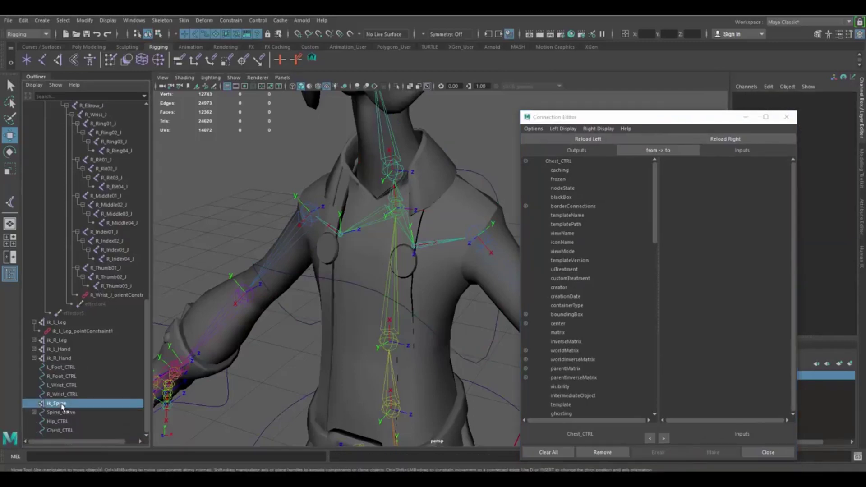
click(726, 139)
scroll(569, 265, down, 10)
scroll(570, 270, down, 3)
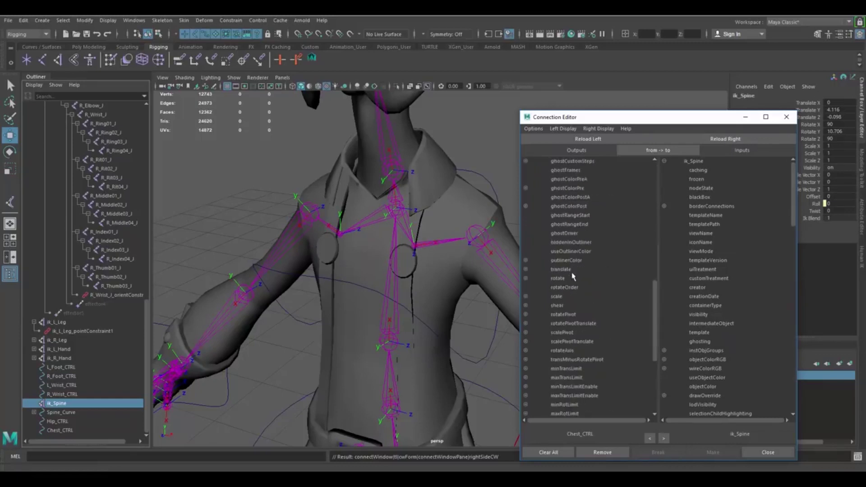
- Connect the rotateY output of Chest_CTRL to the twist input of ik_Spine
drag(655, 307, 655, 304)
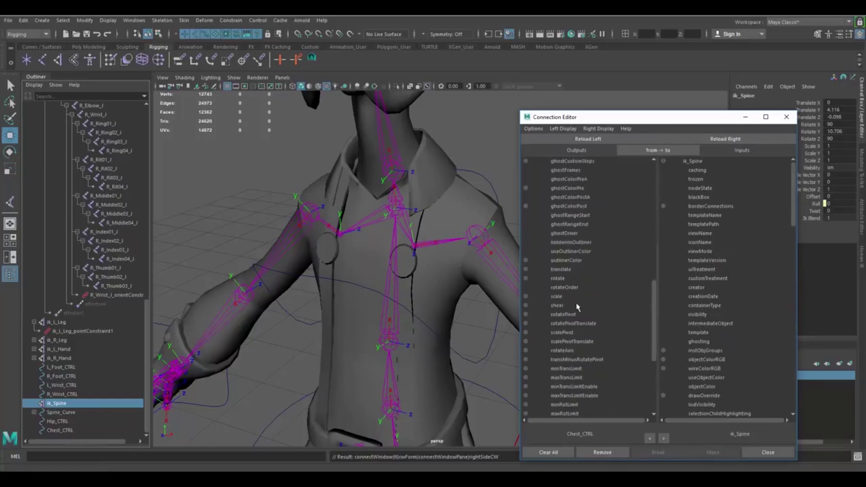
click(526, 279)
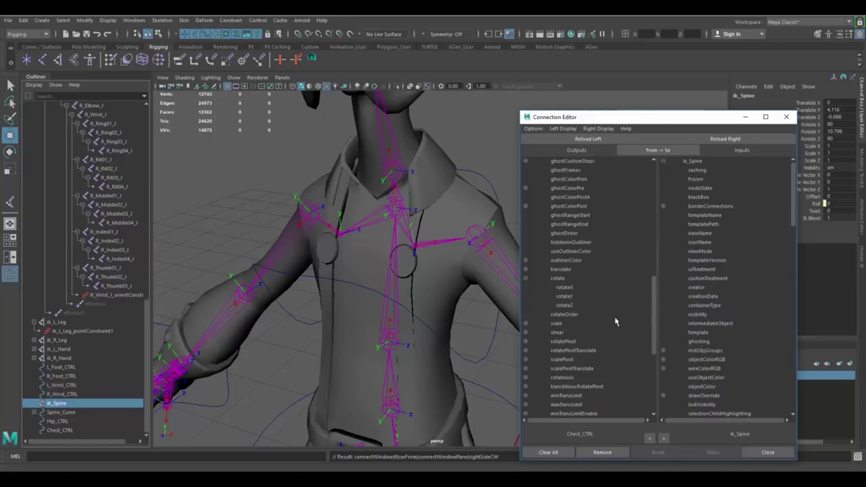
click(565, 296)
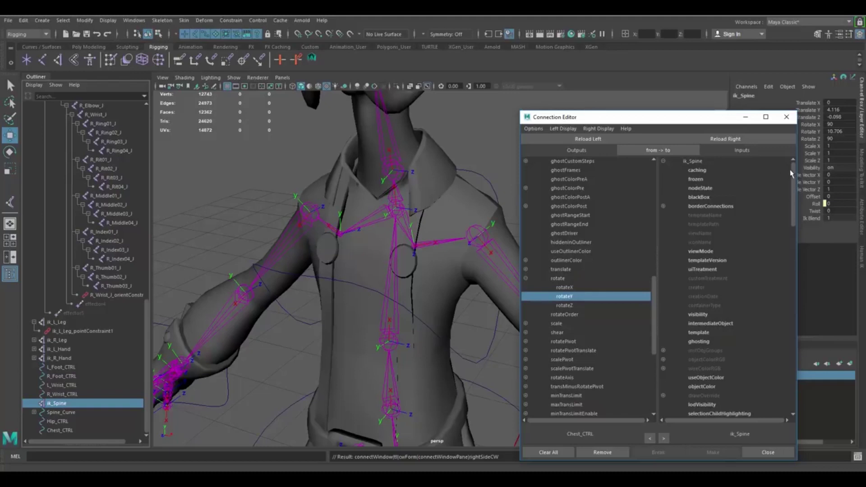
drag(794, 181, 790, 342)
click(693, 314)
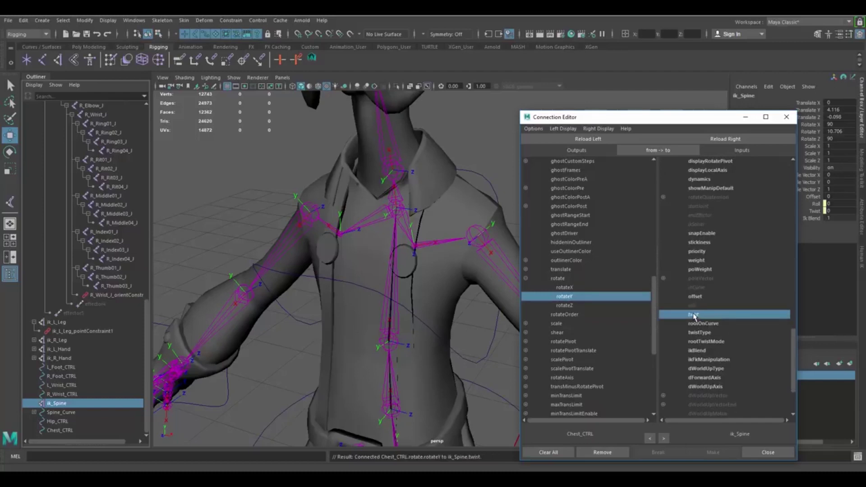
drag(680, 118, 616, 125)
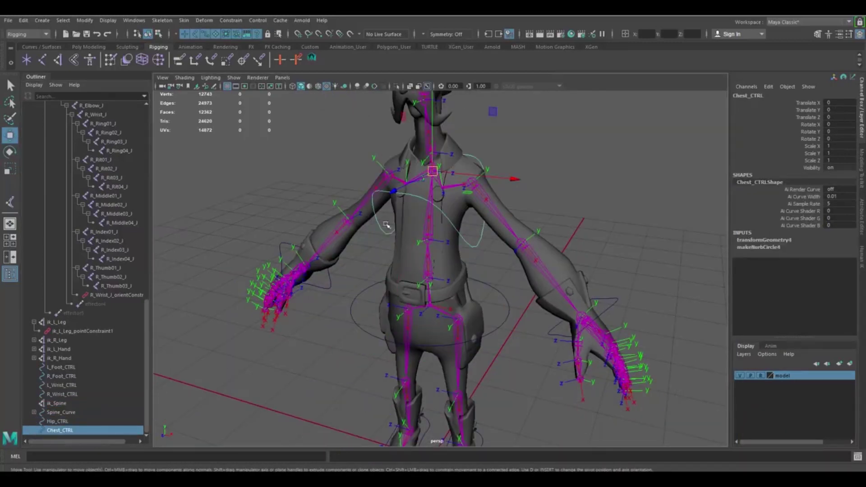
- Parent Chest_CTRL under Hip_CTRL in the hierarchy and expand Hip_CTRL
click(63, 421)
click(60, 430)
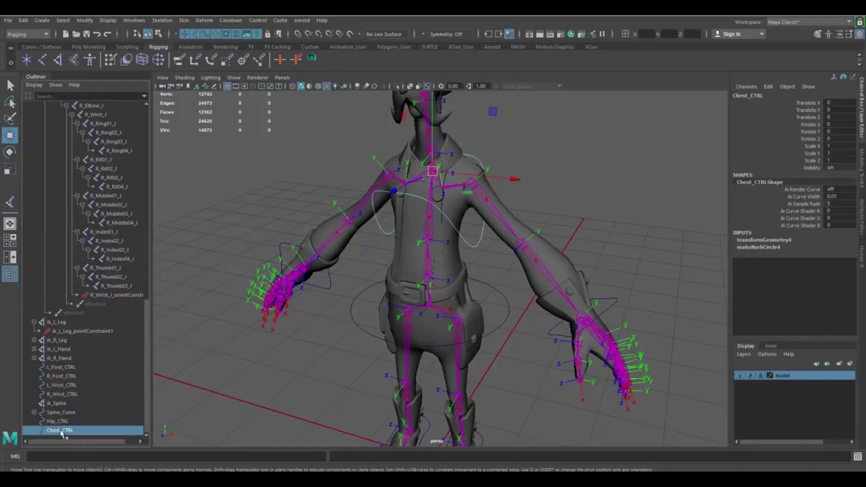
middle_drag(61, 433, 62, 423)
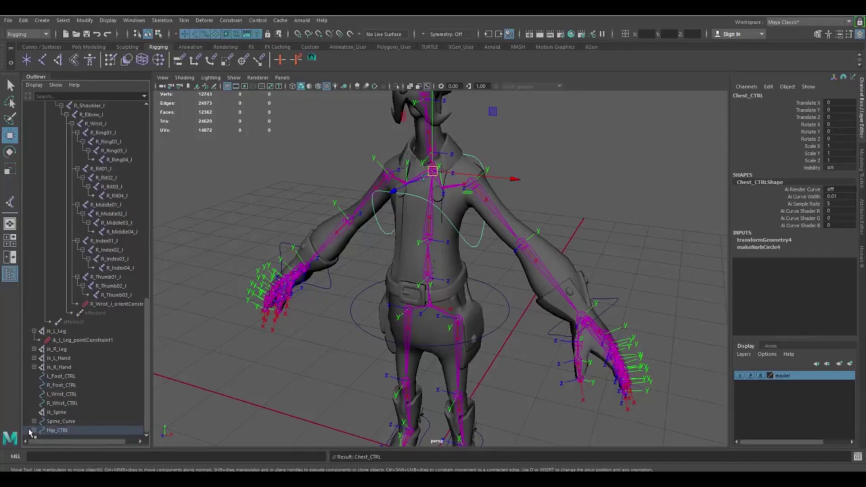
click(34, 431)
- Try rotating Hip_CTRL to test how the chest control and joints follow, and undo the rotation
click(68, 429)
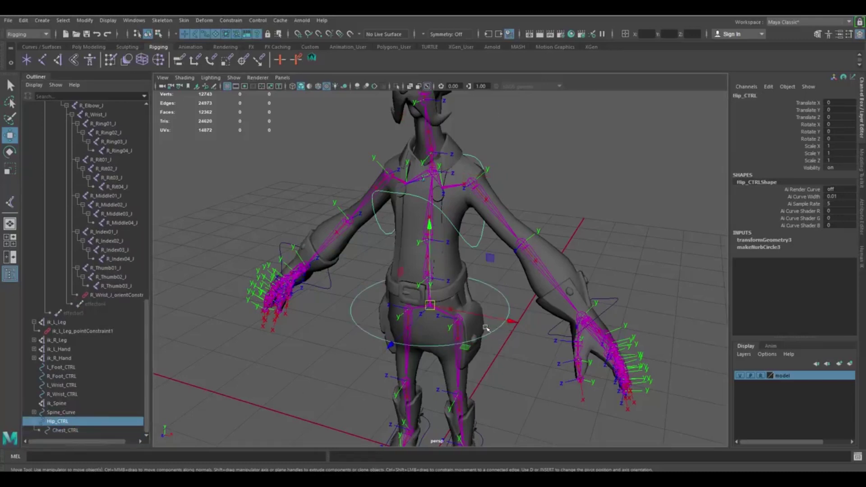
key(e)
alt+drag(526, 363, 541, 378)
drag(496, 362, 556, 387)
key(ctrl+z)
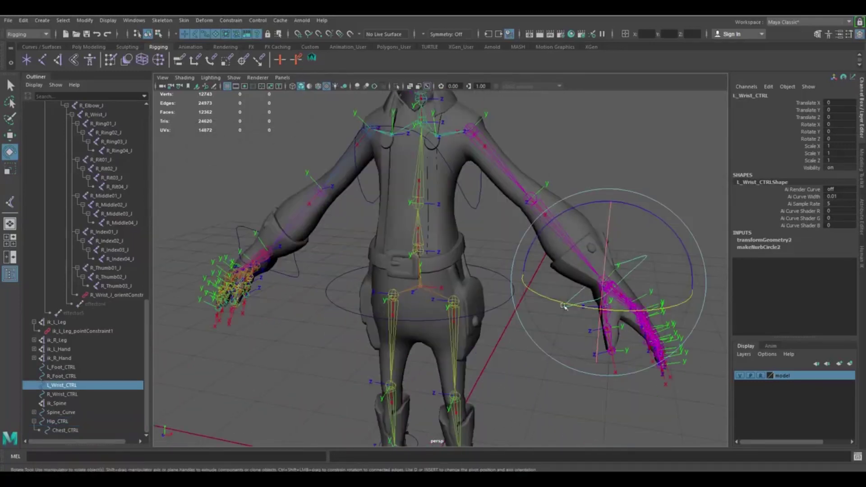
scroll(482, 318, up, 5)
scroll(477, 320, down, 5)
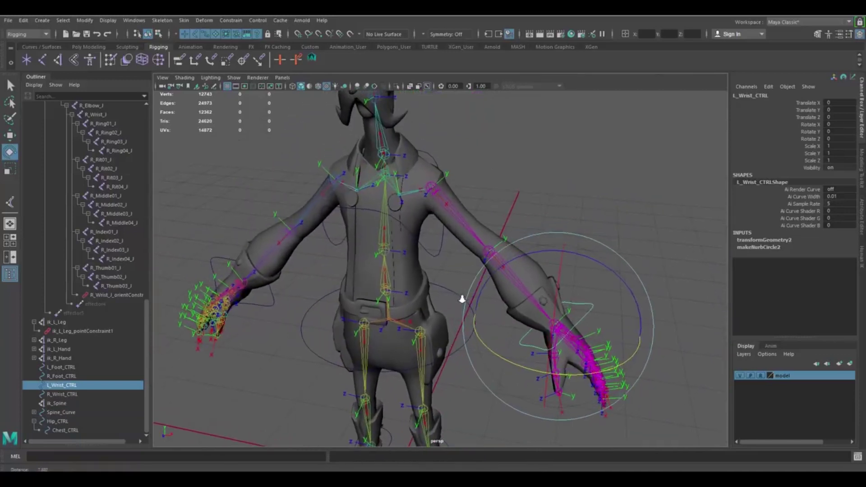
- Parent L_Wrist_CTRL and R_Wrist_CTRL under Chest_CTRL in the hierarchy
key(w)
click(64, 377)
click(64, 385)
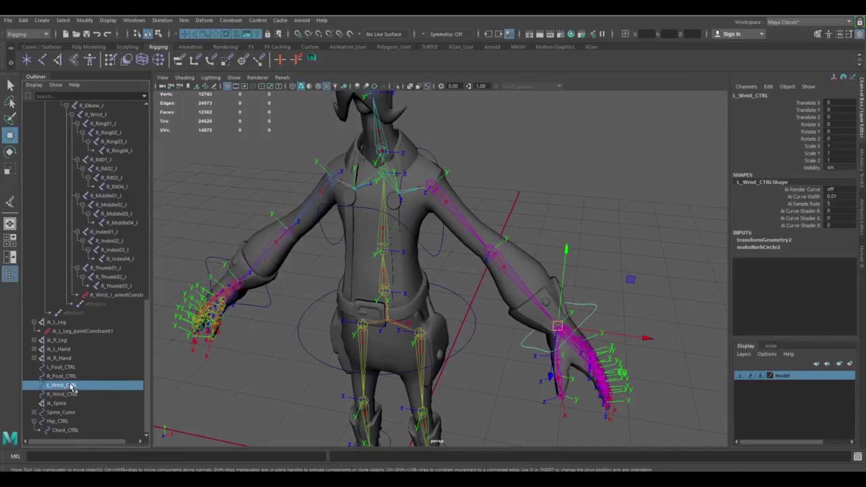
middle_drag(64, 429, 63, 428)
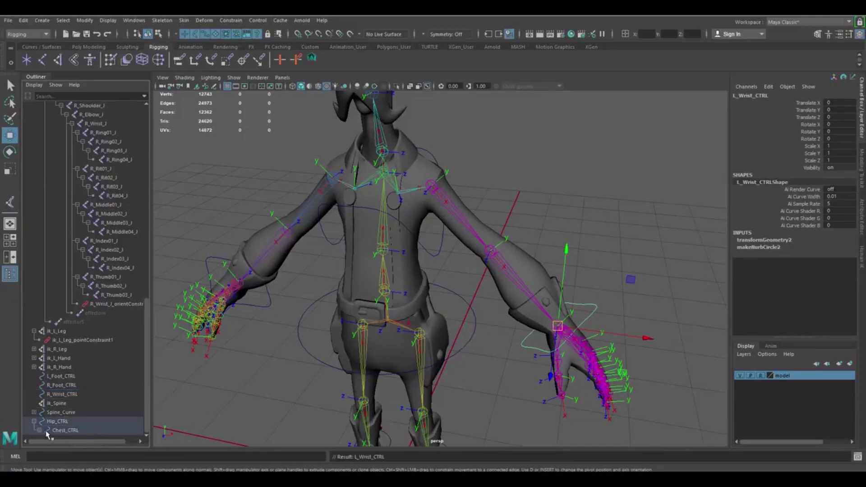
click(38, 430)
scroll(83, 400, down, 1)
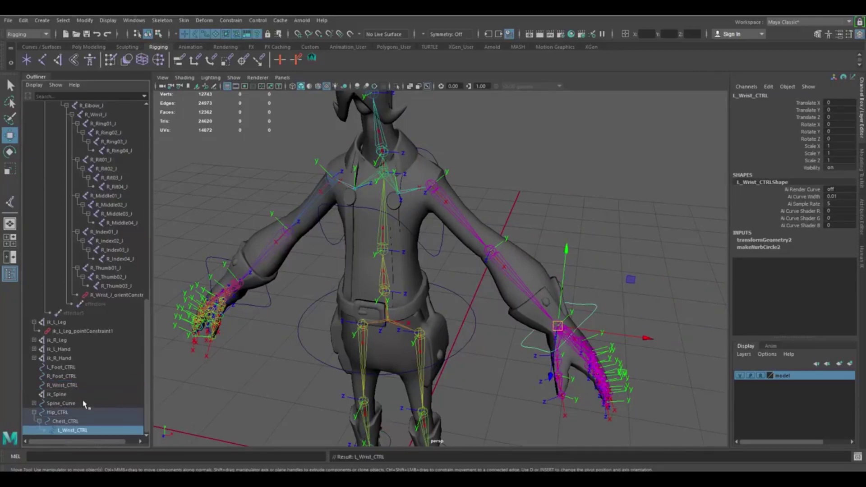
click(67, 386)
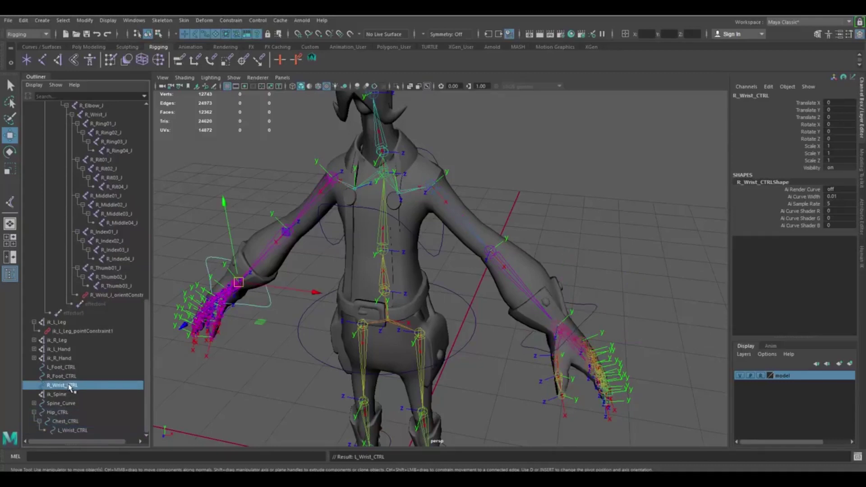
middle_drag(70, 387, 52, 422)
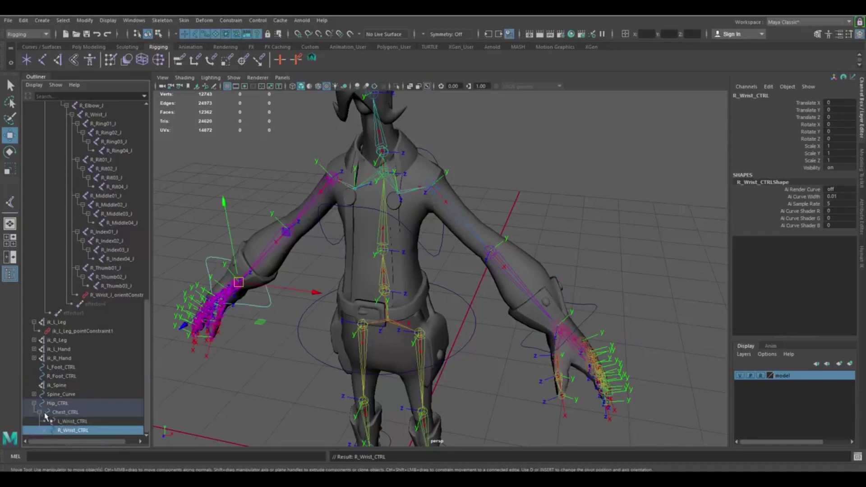
- Try twisting Chest_CTRL about its Y axis to test how the wrist controls follow, and undo the twist
click(439, 248)
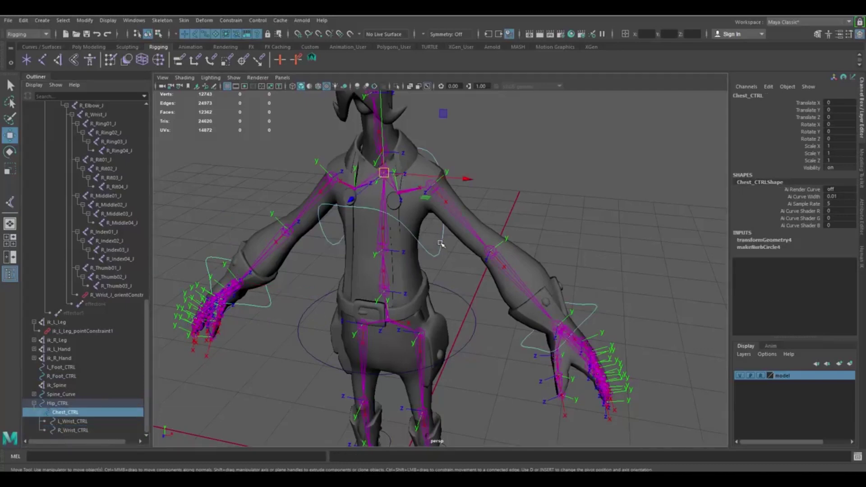
key(e)
drag(397, 220, 434, 226)
key(ctrl+z)
scroll(448, 261, down, 3)
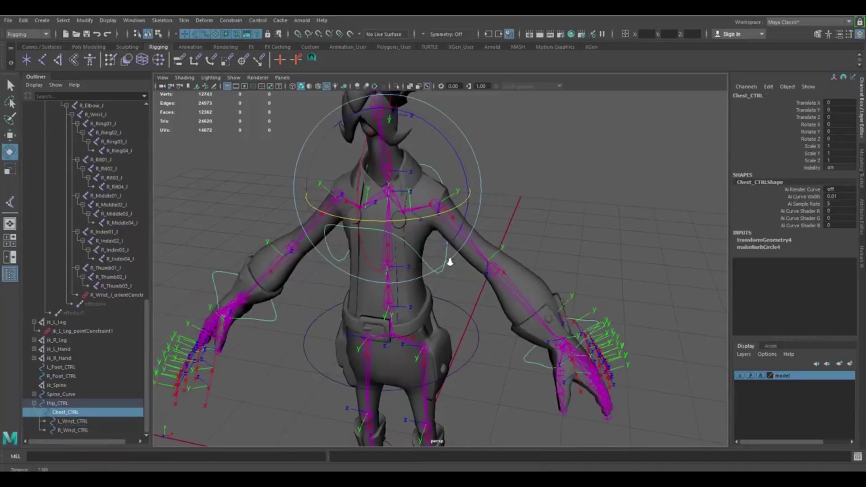
- Create a NURBS circle and raise it along Y to about 4.3, at the base of the character's neck
click(41, 20)
mouse_move(68, 44)
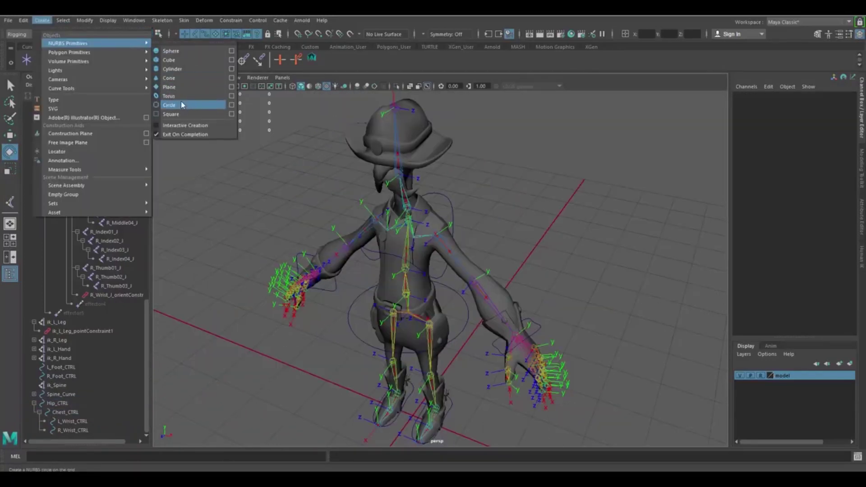
click(182, 105)
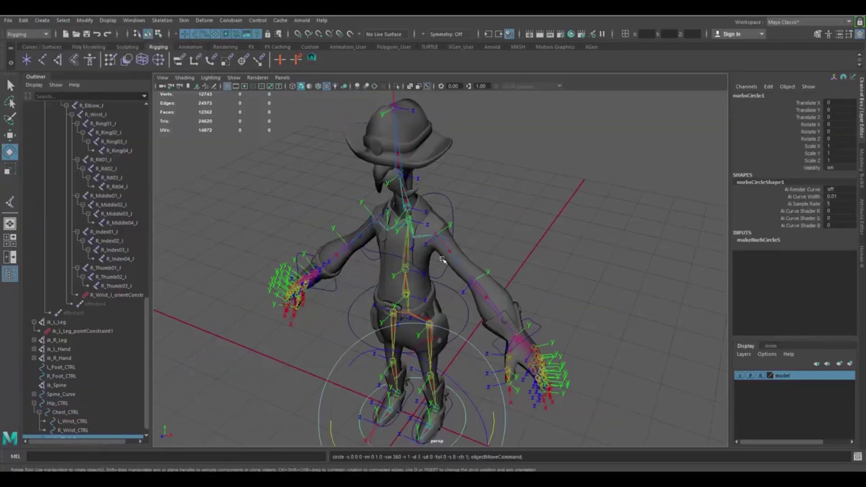
key(w)
drag(411, 359, 392, 128)
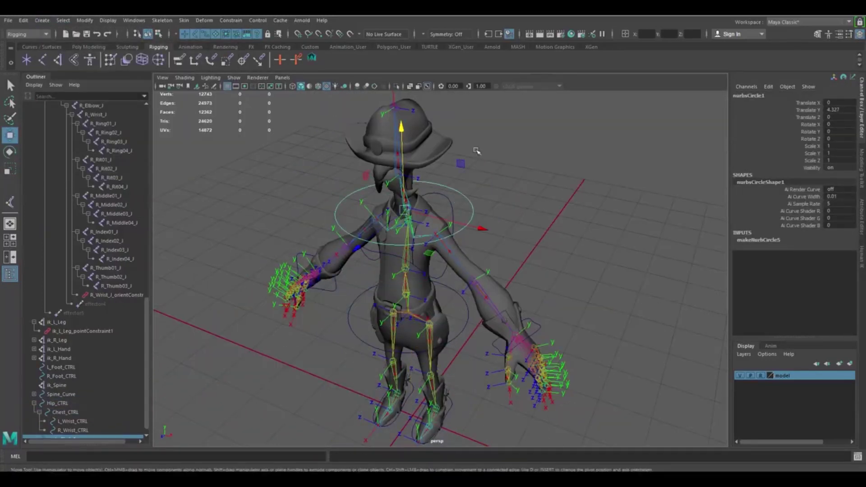
- Raise the new circle further along Y to about 4.86, near the joint at the base of the head
alt+middle_drag(475, 151, 477, 231)
alt+drag(477, 231, 403, 195)
alt+right_drag(404, 195, 436, 195)
alt+middle_drag(339, 122, 424, 218)
alt+right_drag(424, 216, 469, 225)
alt+drag(469, 225, 413, 236)
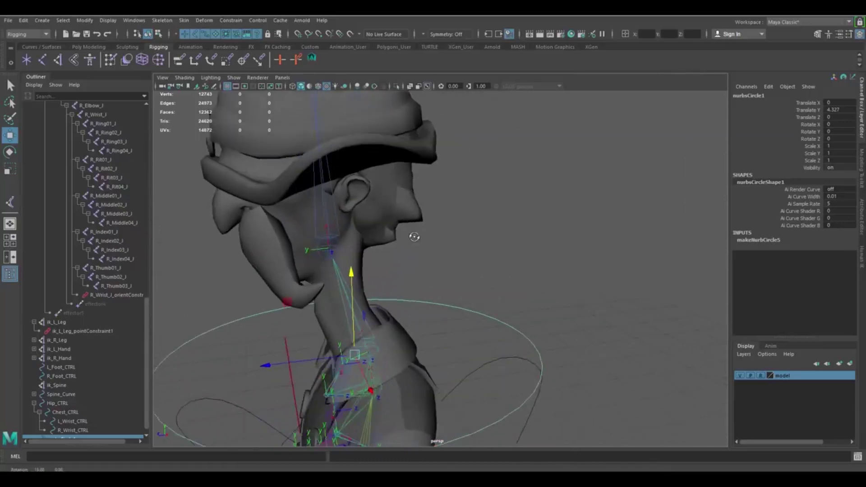
alt+middle_drag(350, 257, 425, 245)
alt+drag(425, 245, 429, 230)
drag(433, 269, 433, 159)
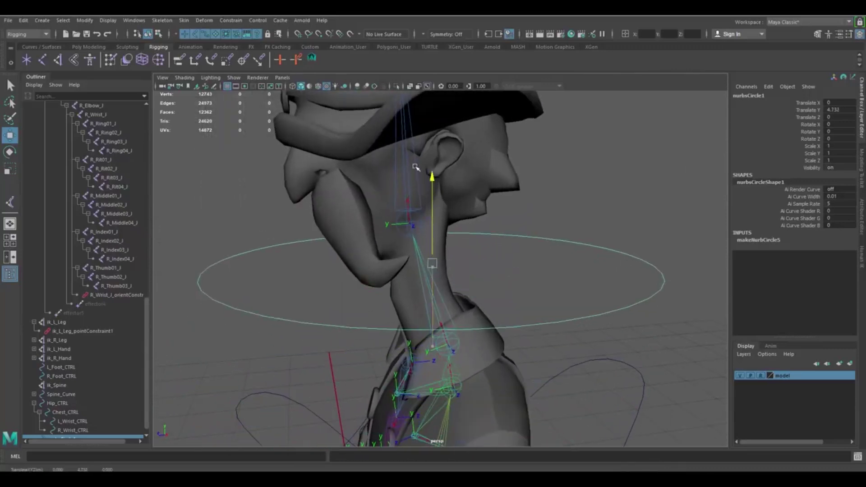
- Hide the model layer and snap the circle onto the joint at the base of the head
click(740, 376)
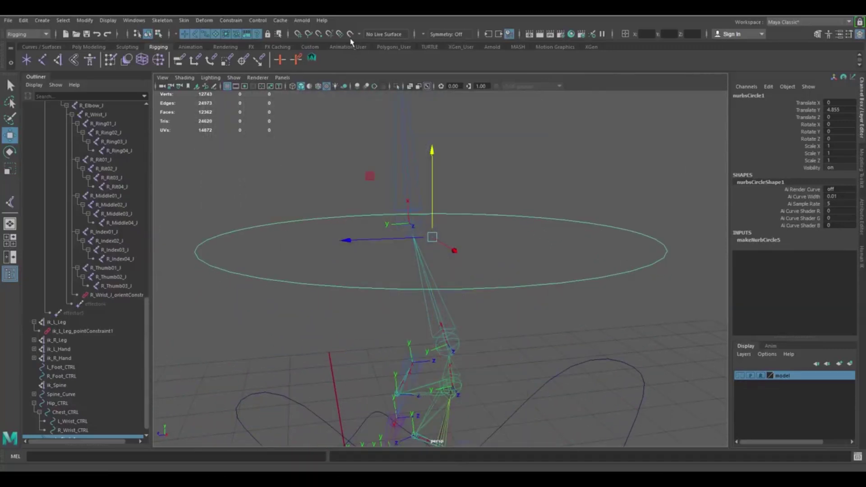
click(319, 35)
drag(432, 237, 426, 220)
alt+drag(499, 232, 534, 242)
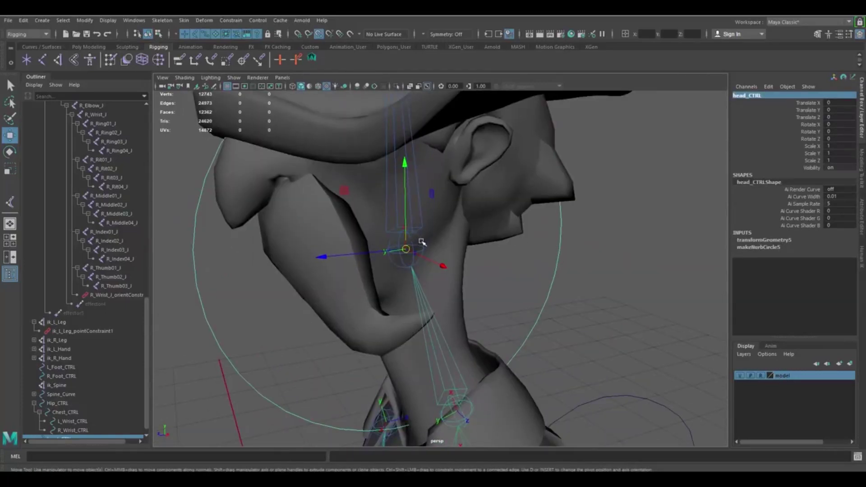
- Orient-constrain the head joint to head_CTRL with Maintain offset on and all axes constrained
click(421, 241)
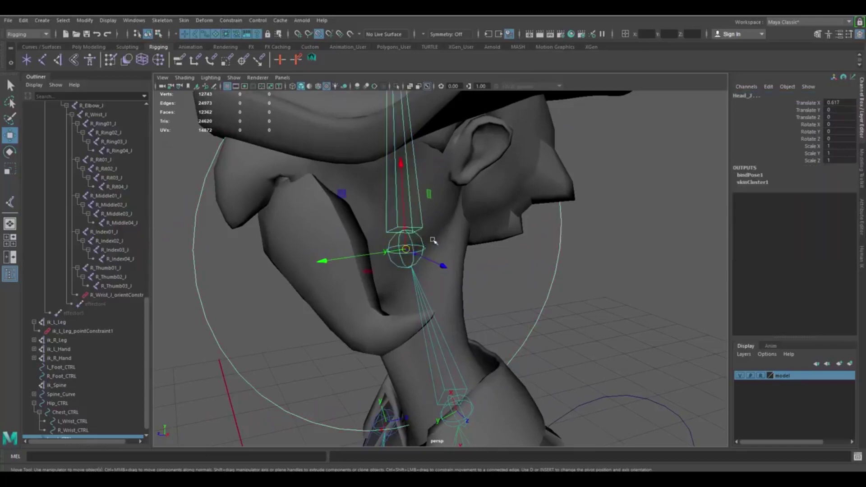
alt+drag(472, 245, 399, 212)
scroll(399, 212, up, 3)
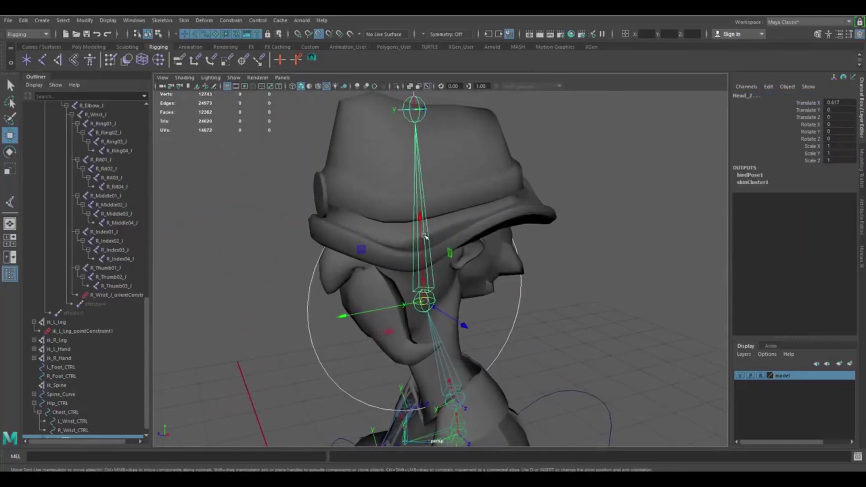
click(230, 20)
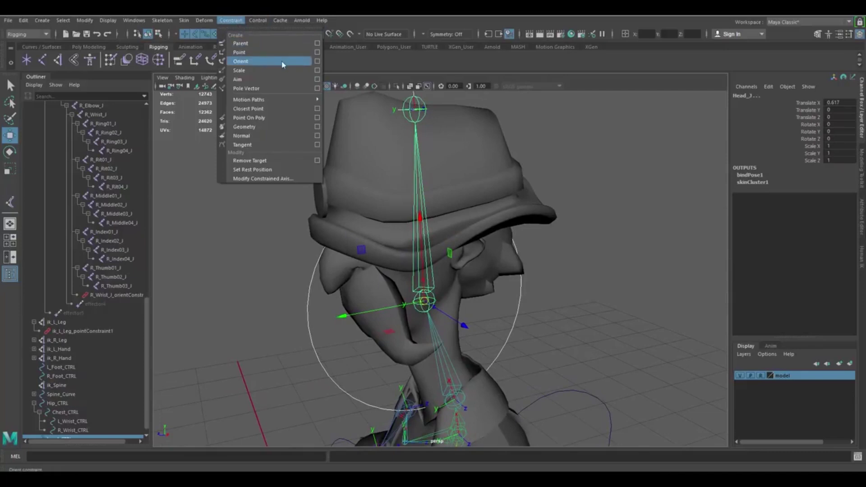
click(318, 60)
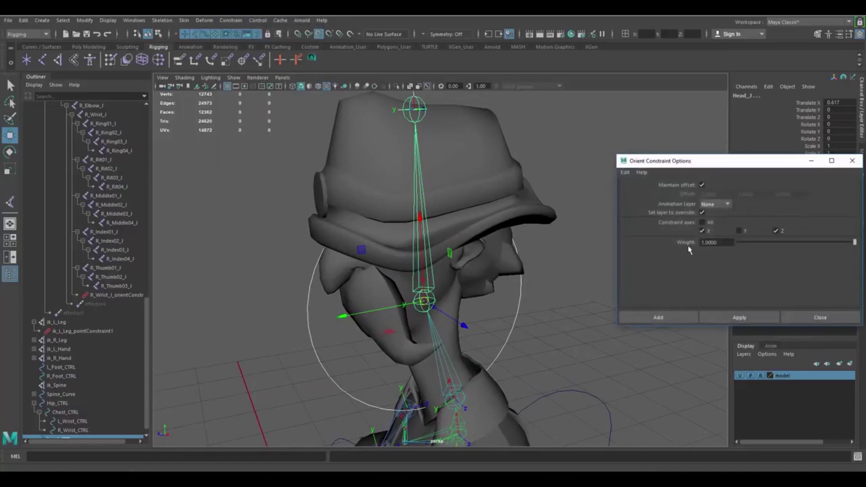
click(701, 222)
click(735, 317)
click(820, 317)
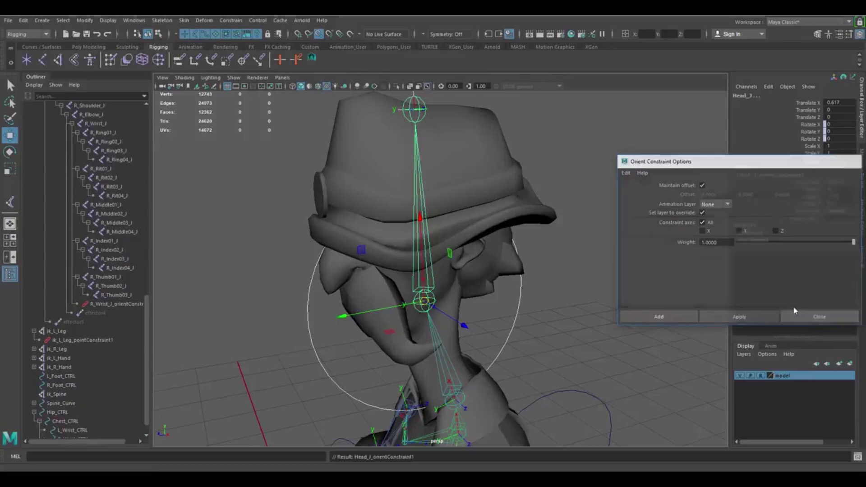
- Try rotating Chest_CTRL about 23 degrees around X to test the constrained head and arms, and undo the rotation
click(514, 305)
mouse_move(513, 304)
mouse_down()
mouse_move(536, 324)
mouse_move(481, 233)
mouse_move(509, 293)
mouse_up()
scroll(566, 311, down, 4)
key(e)
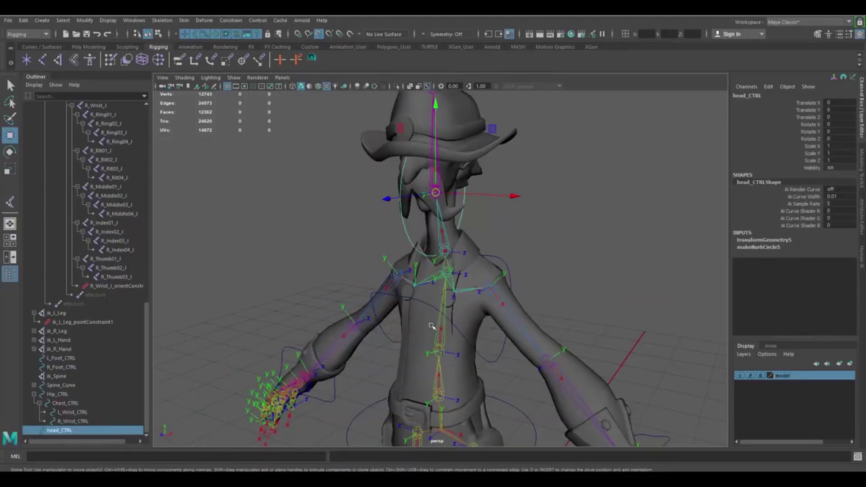
alt+drag(543, 276, 525, 241)
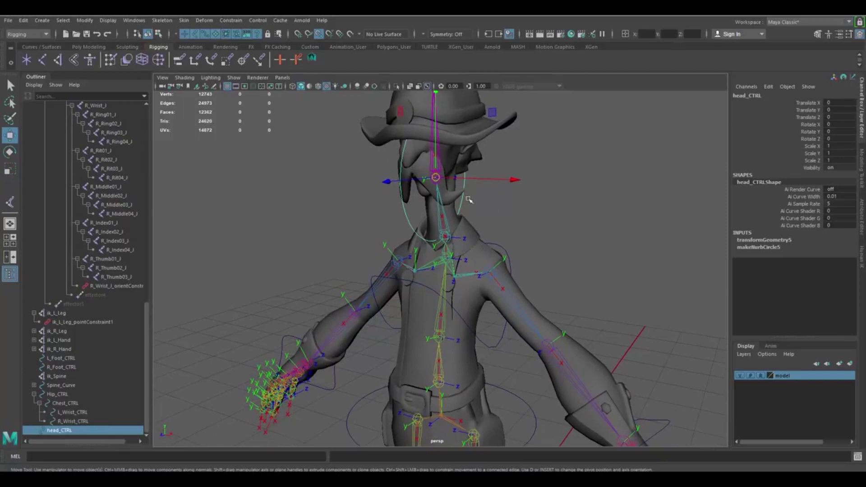
click(505, 333)
alt+middle_drag(468, 248, 467, 264)
key(e)
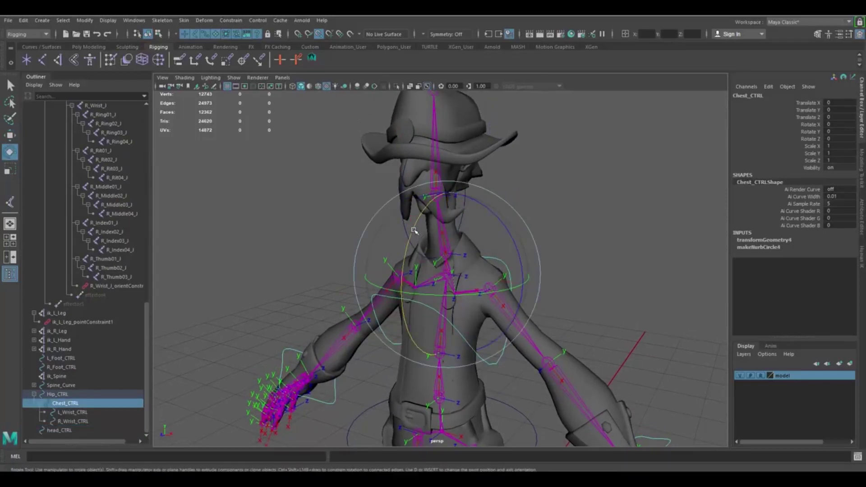
drag(414, 231, 405, 264)
key(ctrl+z)
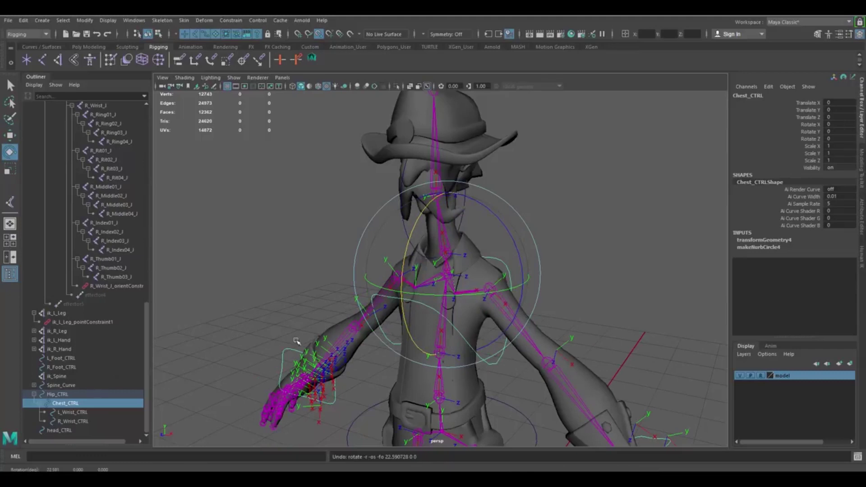
- Try tilting Chest_CTRL once more to see how the head control behaves, and undo the rotation
drag(412, 228, 409, 269)
key(ctrl+z)
alt+middle_drag(553, 203, 553, 227)
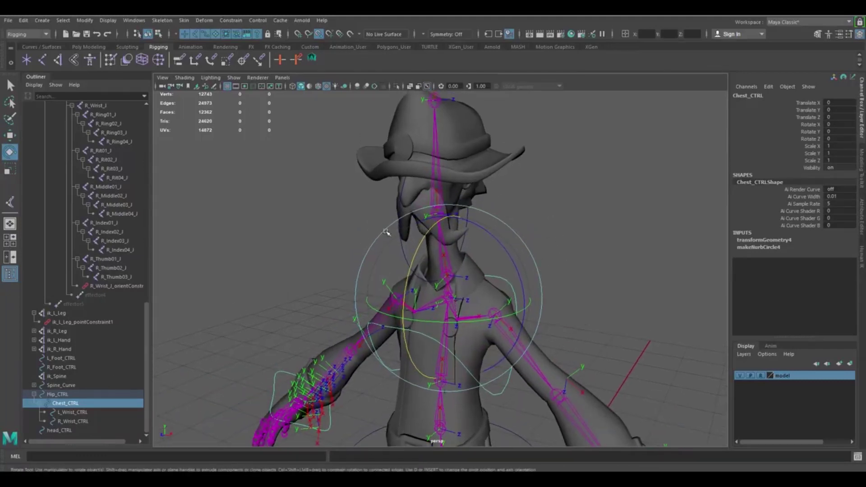
- Parent head_CTRL under Chest_CTRL in the hierarchy and test the link by rotating Chest_CTRL
click(506, 206)
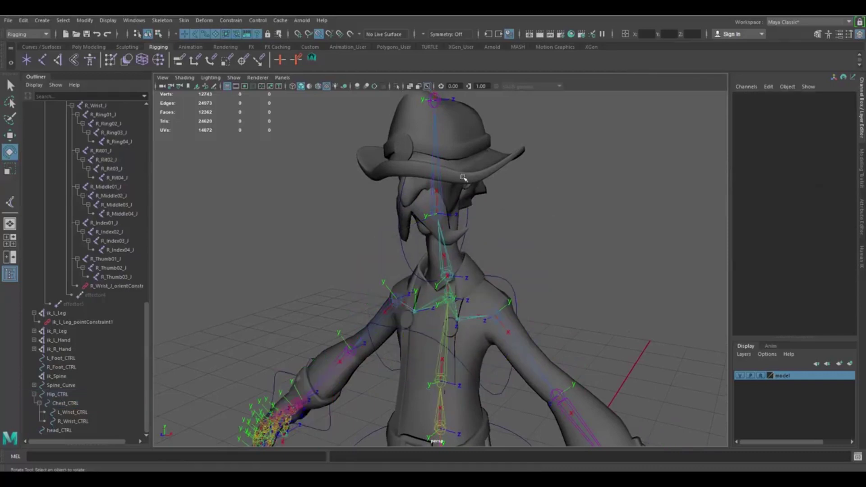
click(468, 221)
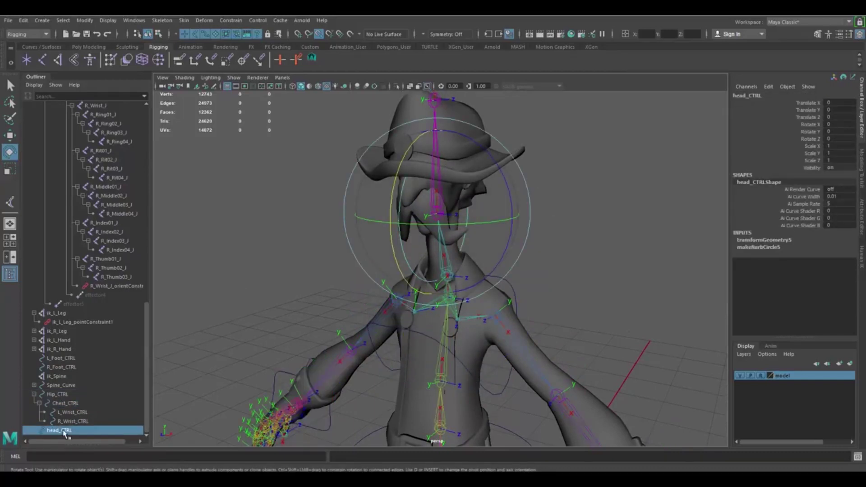
middle_drag(64, 431, 67, 405)
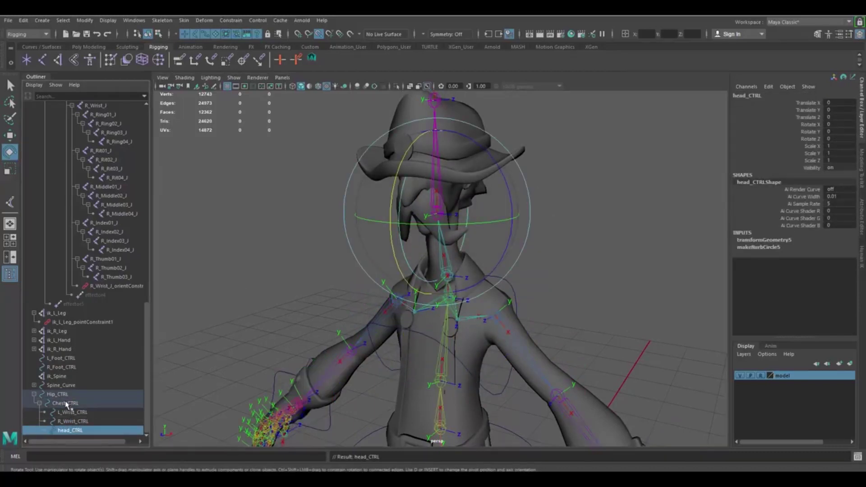
click(507, 377)
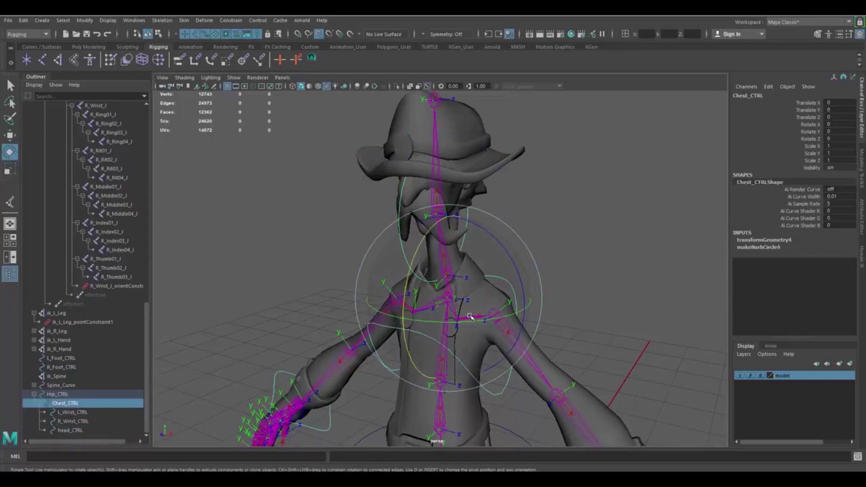
drag(472, 321, 487, 321)
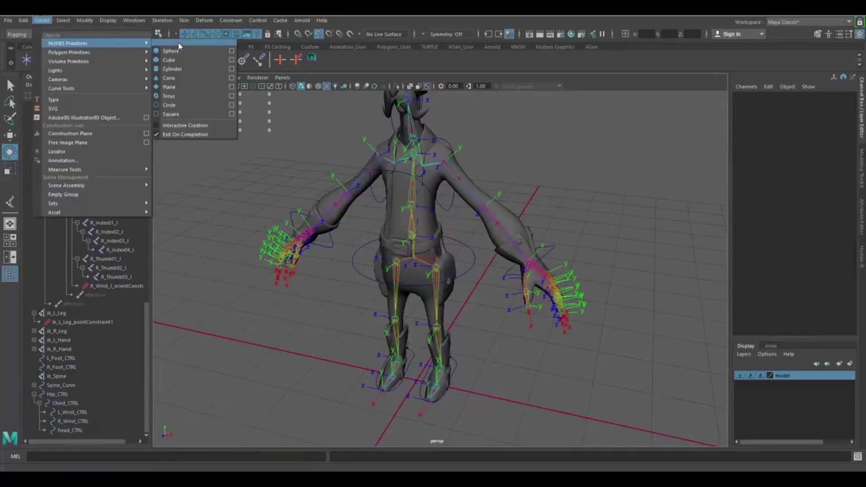
- Create a NURBS circle at the origin and scale it uniformly to about 1.634 around both feet
click(169, 104)
scroll(510, 289, up, 2)
scroll(510, 288, up, 2)
key(r)
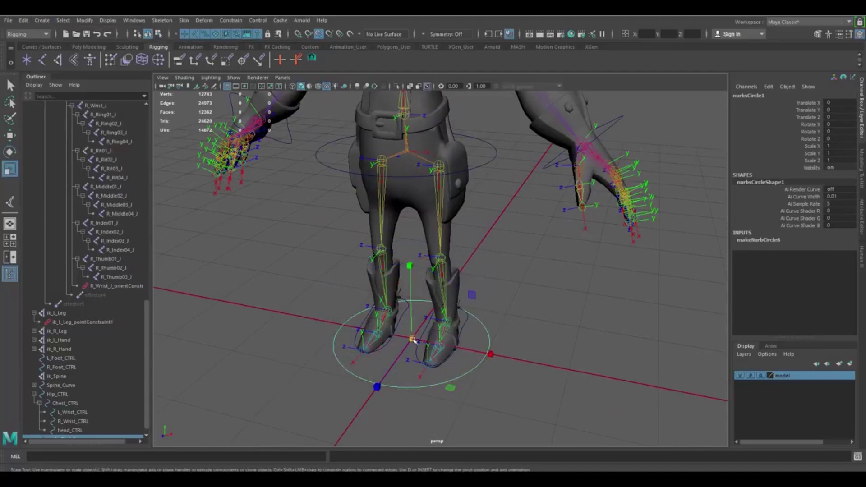
drag(411, 339, 536, 323)
- Scale the circle's four diagonal control vertices inward to form a four-pointed shape around the feet, and return to object mode
right_drag(537, 322, 503, 249)
drag(539, 325, 547, 331)
alt+drag(273, 307, 332, 308)
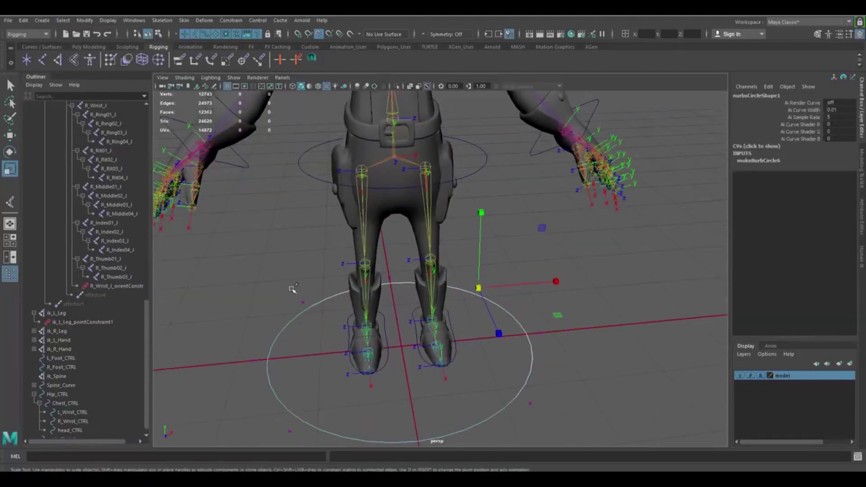
shift+drag(292, 289, 326, 321)
shift+drag(277, 424, 361, 443)
shift+drag(509, 391, 549, 422)
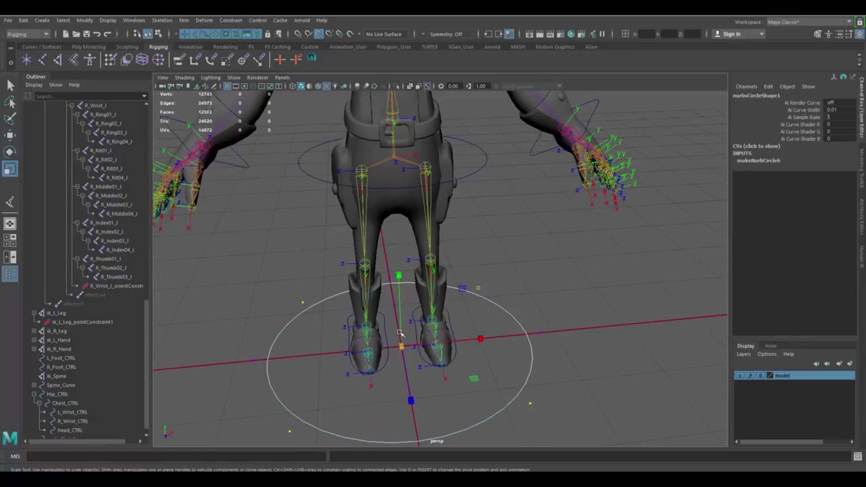
drag(401, 346, 303, 334)
alt+drag(557, 337, 520, 341)
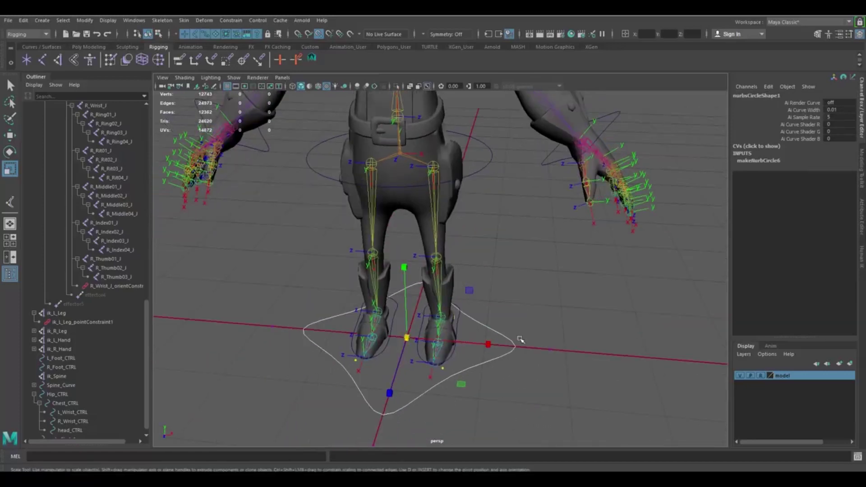
right_drag(517, 345, 553, 240)
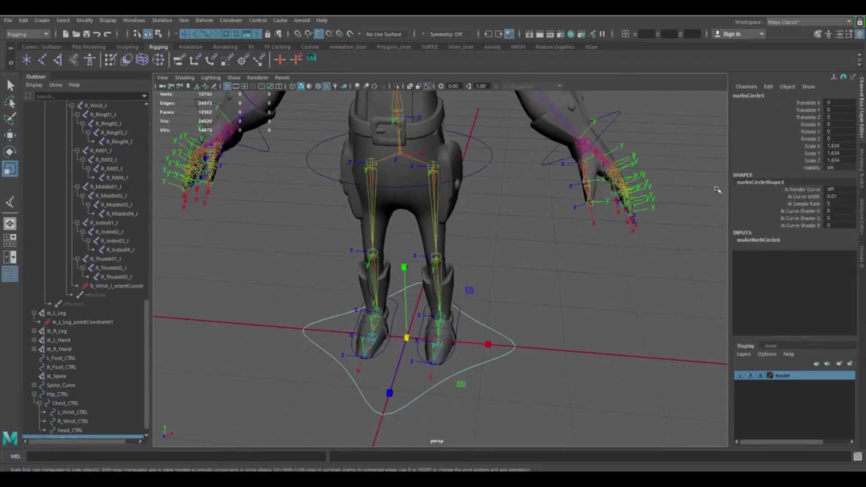
- Rename the four-pointed curve around the feet to Master_CTRL
key(w)
double_click(748, 96)
text(Master_CTRL)
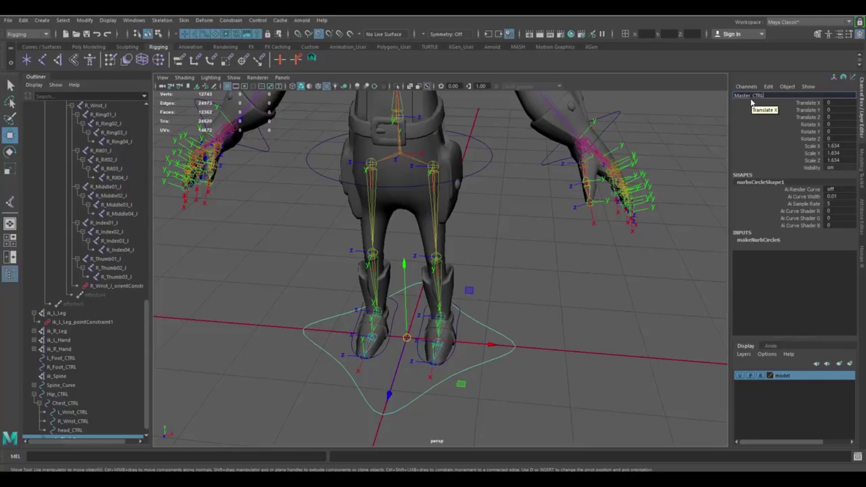
key(Return)
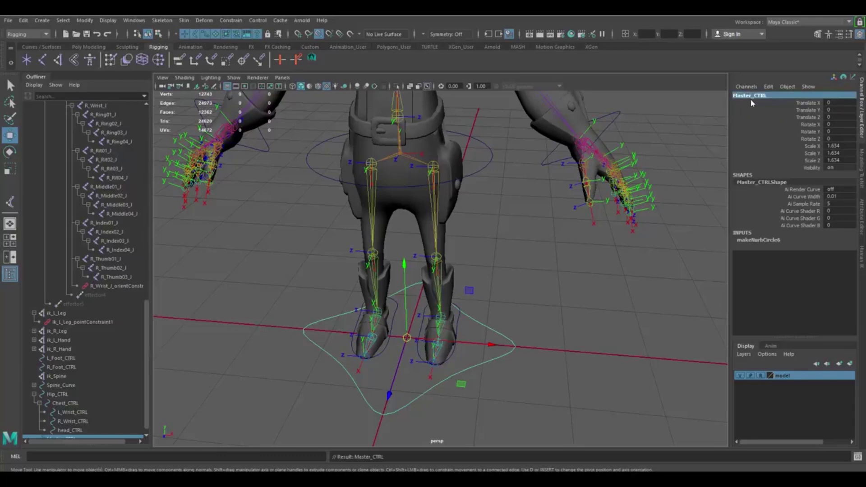
- Freeze the transformations of Master_CTRL
alt+drag(483, 270, 408, 288)
scroll(421, 201, down, 5)
alt+middle_drag(464, 149, 466, 218)
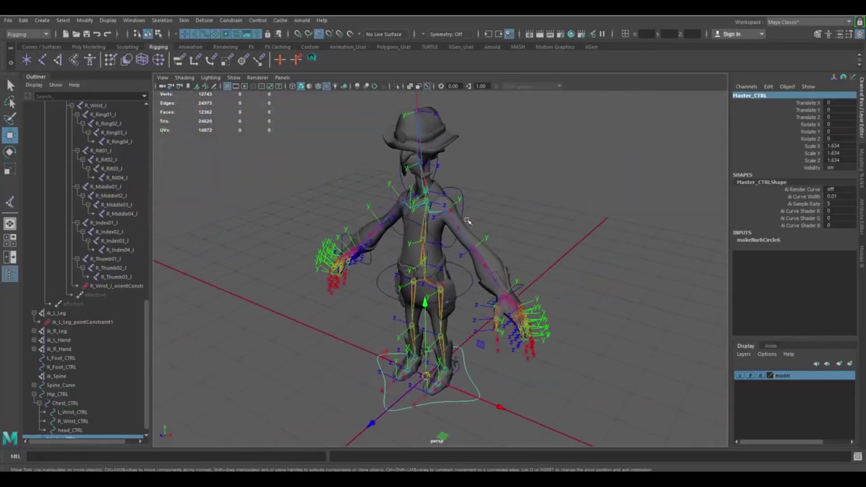
click(84, 20)
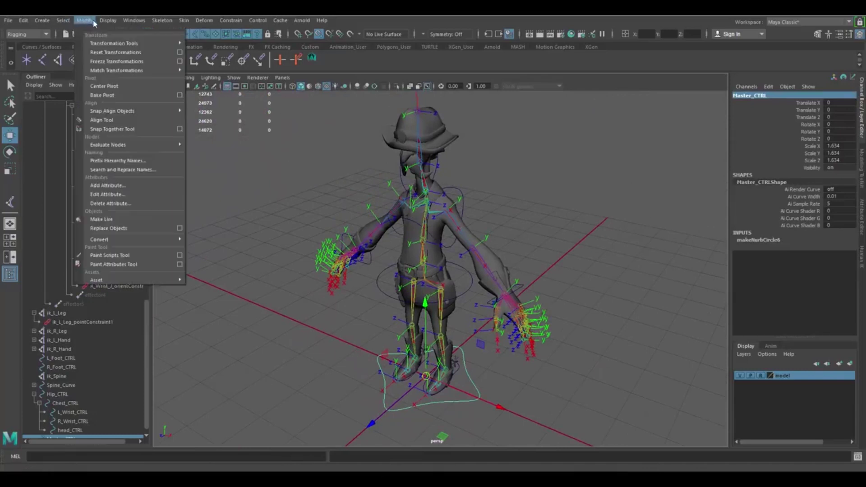
click(117, 61)
scroll(545, 309, up, 3)
alt+middle_drag(544, 309, 537, 299)
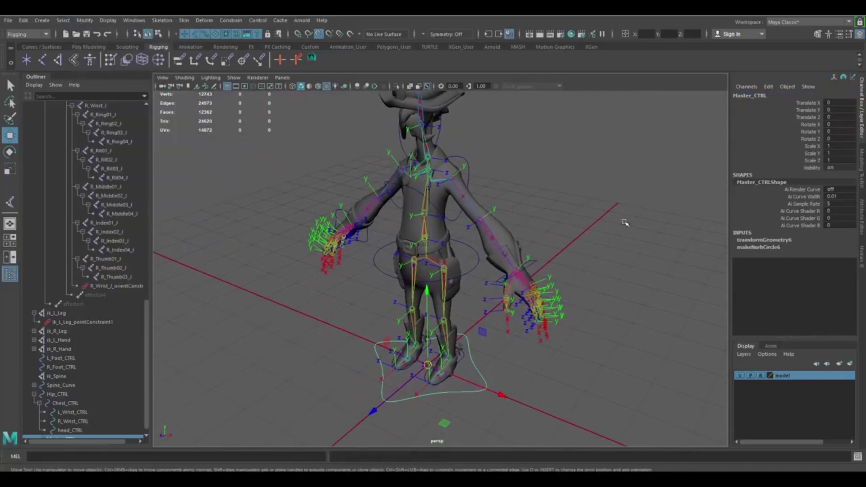
- Examine the left hand up close, selecting L_Wrist_CTRL and the L_Index01_J finger joint
scroll(610, 325, down, 1)
alt+drag(609, 325, 613, 321)
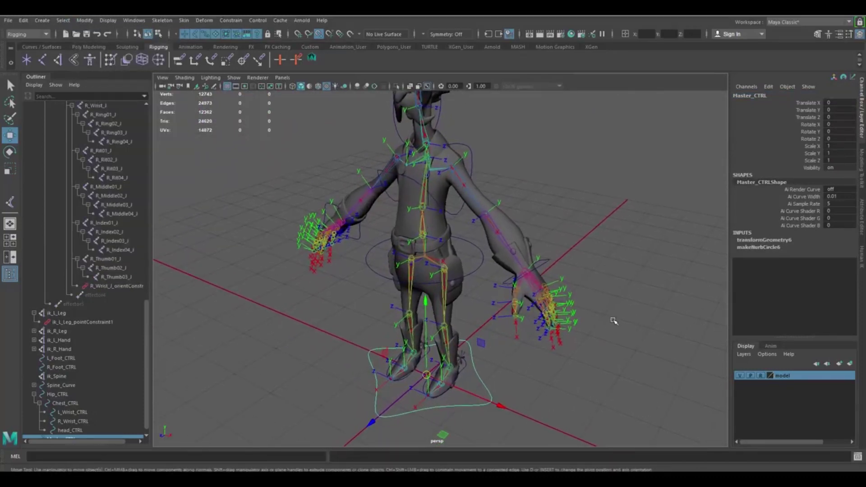
scroll(91, 381, down, 1)
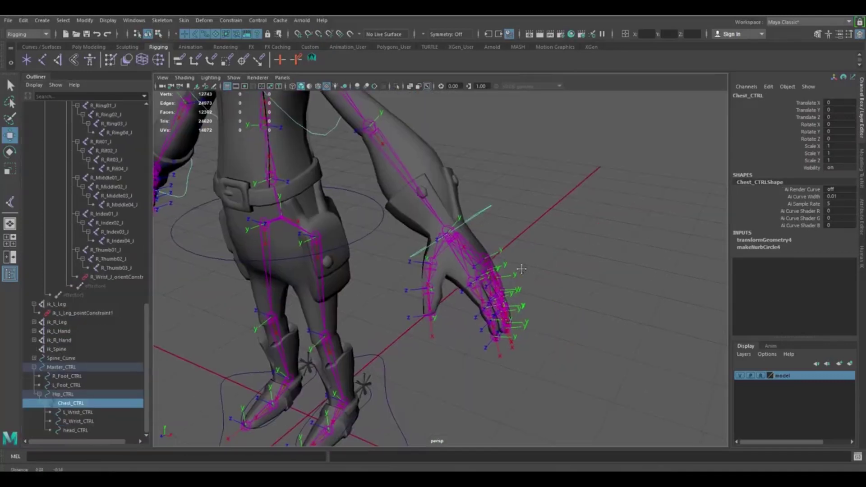
alt+right_drag(596, 298, 615, 298)
alt+drag(478, 303, 461, 303)
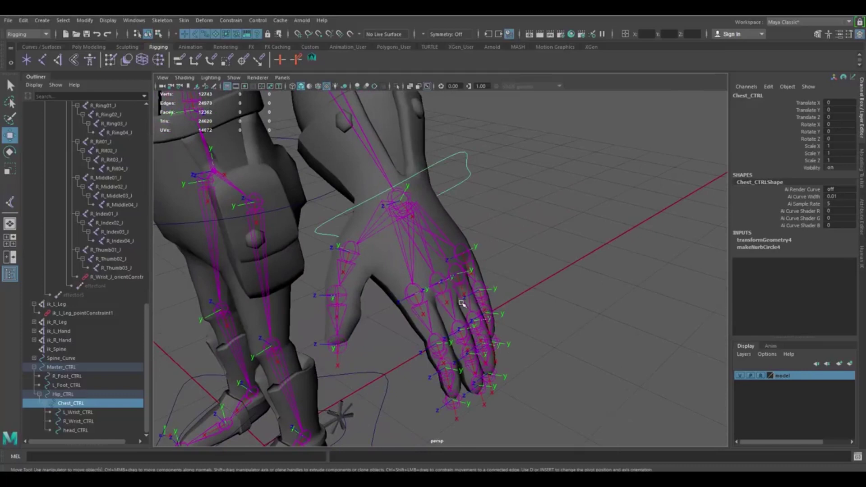
click(466, 157)
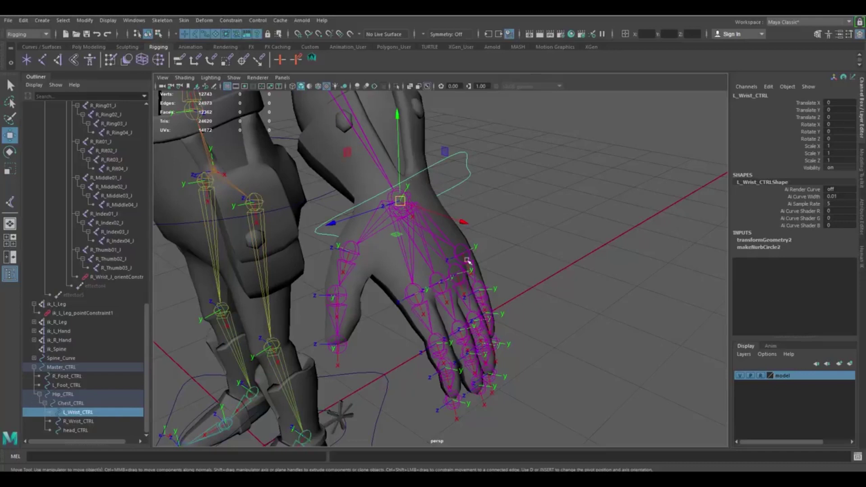
alt+drag(526, 260, 478, 148)
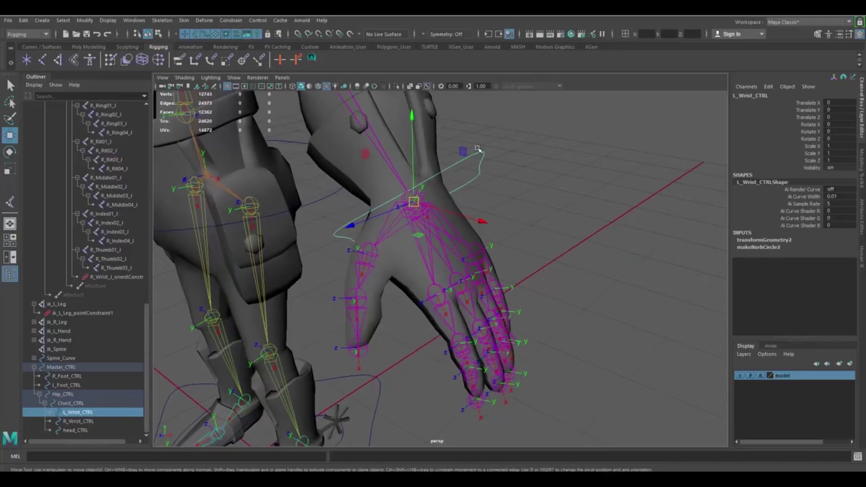
click(432, 298)
alt+drag(432, 299, 507, 286)
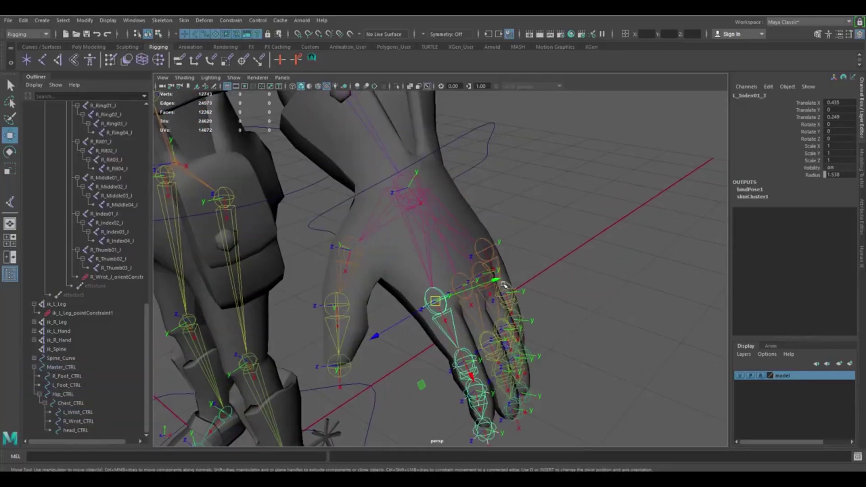
alt+drag(458, 309, 571, 312)
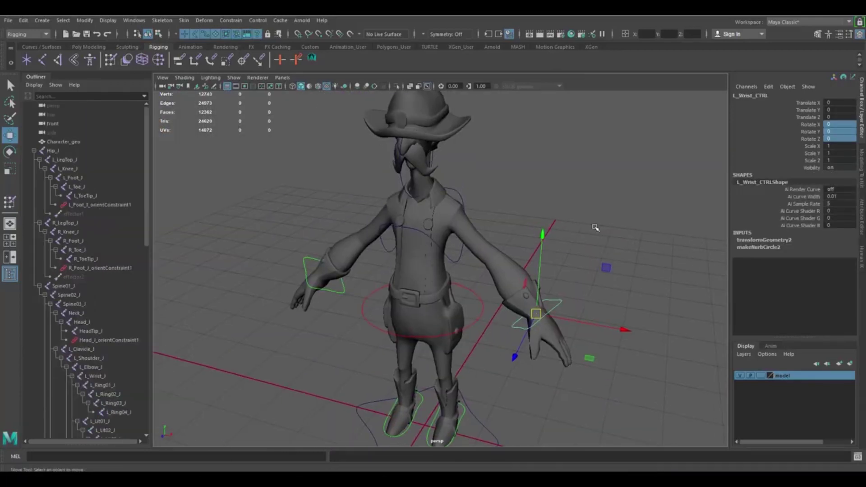
- Open the Paint Skin Weights tool settings for Character_geo and set the paint operation to Add
click(542, 251)
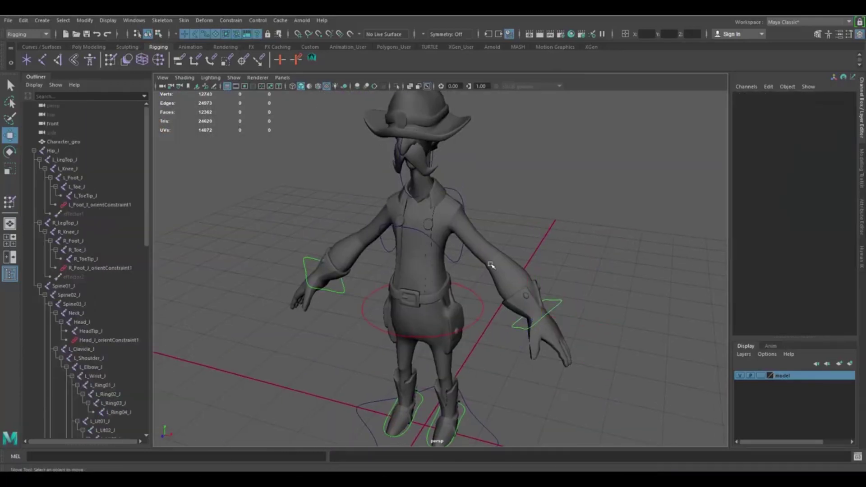
click(492, 265)
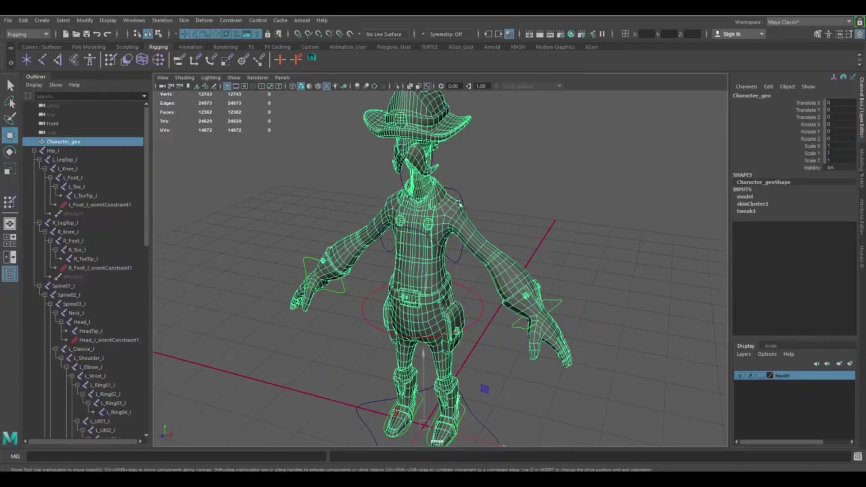
click(760, 376)
click(536, 219)
click(502, 265)
click(184, 20)
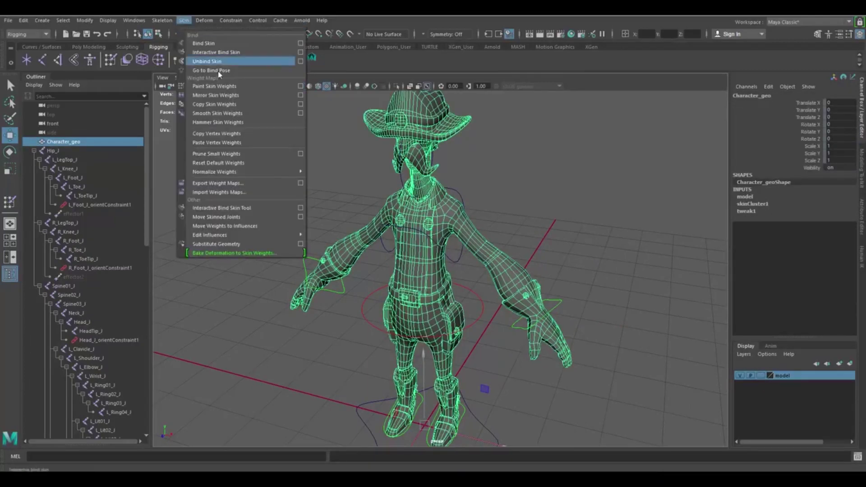
click(301, 87)
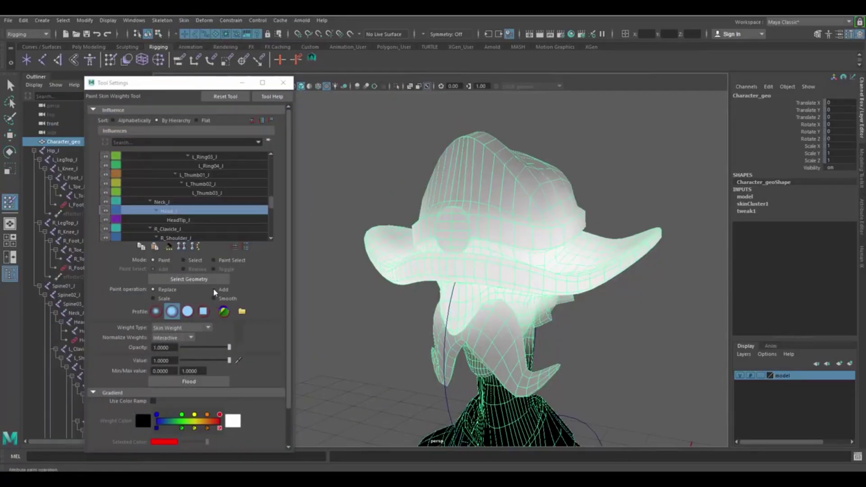
click(214, 291)
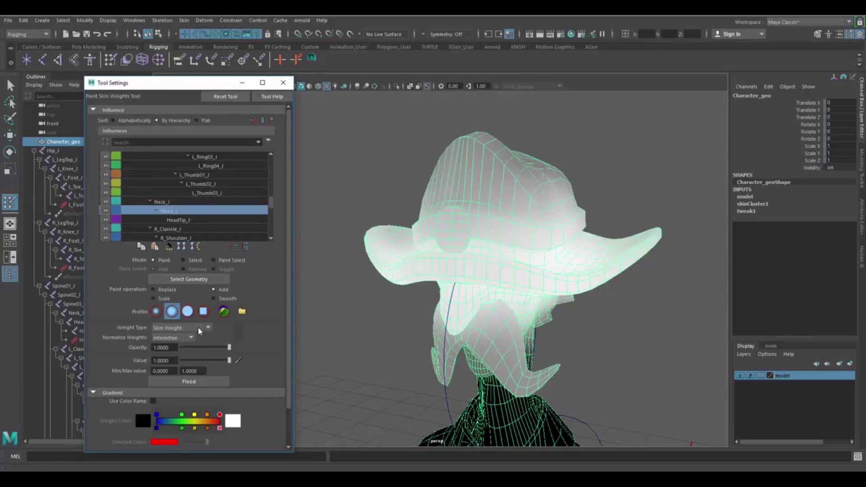
- Try flooding the Head_J influence with a value of 1.0, and undo the flood
click(199, 383)
alt+right_drag(461, 308, 482, 246)
alt+middle_drag(482, 246, 498, 169)
key(ctrl+z)
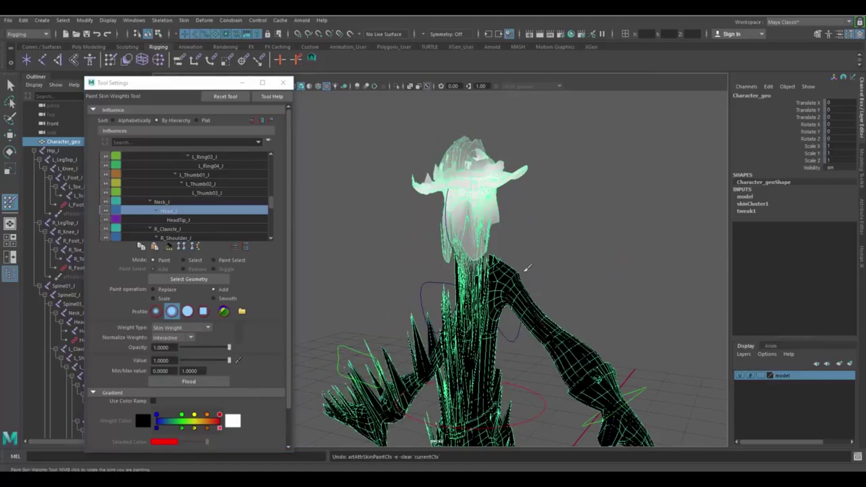
key(ctrl+z)
scroll(527, 267, down, 6)
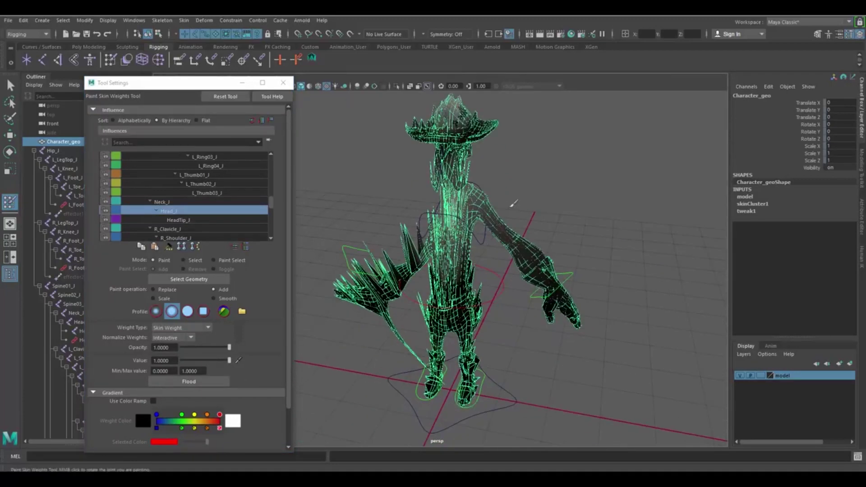
scroll(514, 204, up, 2)
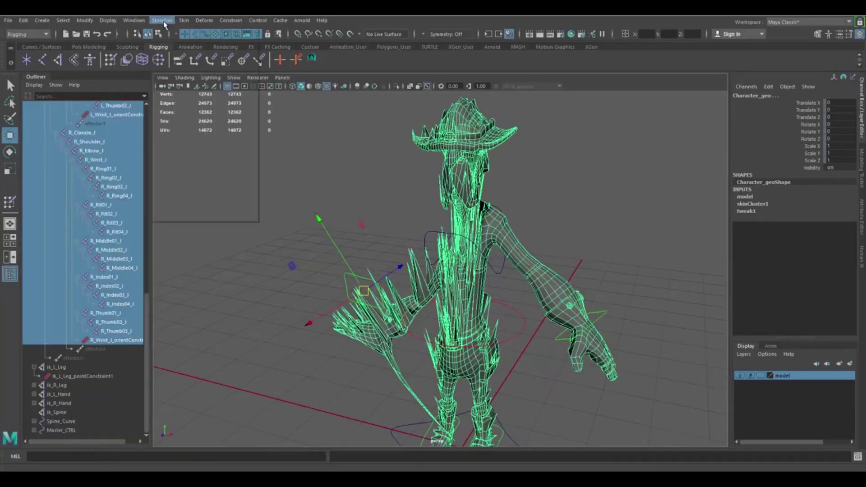
- Unbind the skin of Character_geo from the selected skeleton joints
click(182, 20)
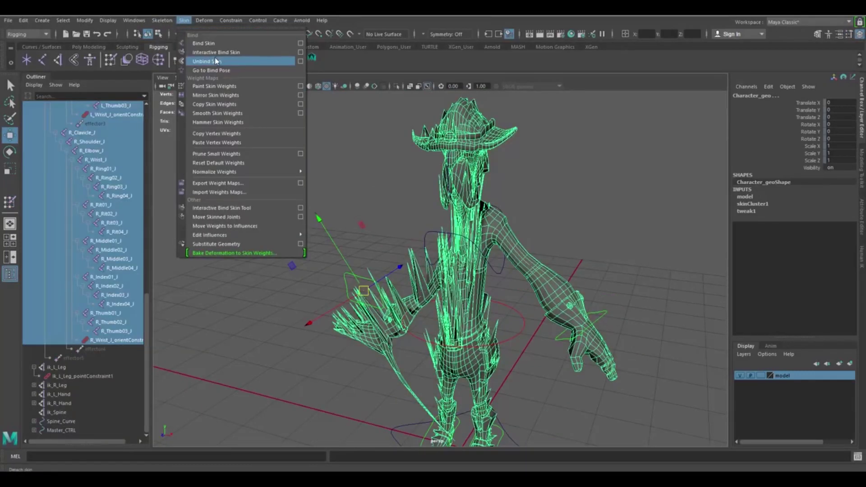
click(229, 66)
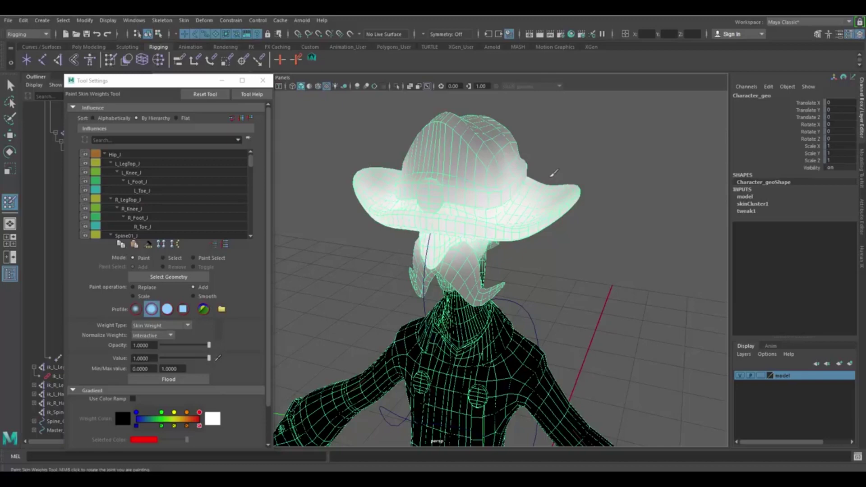
- Resize the Paint Skin Weights brush over the hat of Character_geo to a radius of about 17
alt+right_drag(478, 145, 481, 170)
alt+drag(481, 170, 479, 178)
alt+right_drag(464, 176, 465, 187)
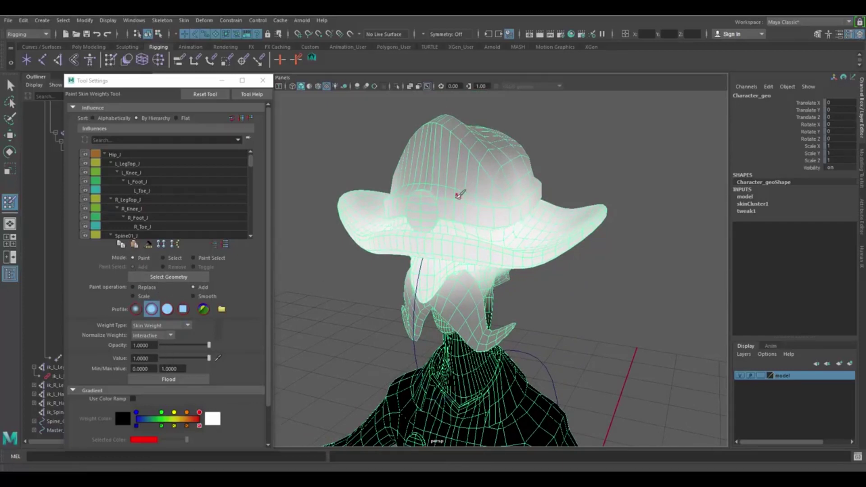
mouse_move(449, 199)
mouse_down()
mouse_move(465, 203)
mouse_move(459, 195)
mouse_move(467, 195)
mouse_up()
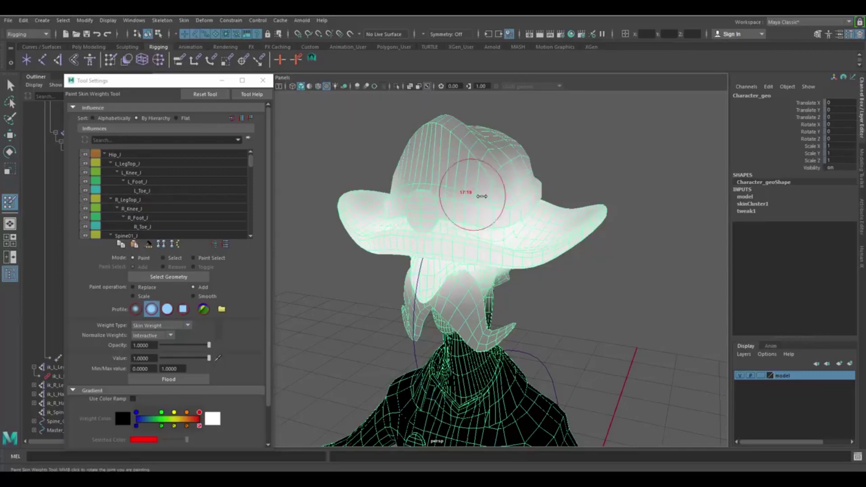
alt+middle_drag(469, 181, 472, 200)
mouse_move(472, 201)
mouse_down()
mouse_move(439, 215)
mouse_move(467, 226)
mouse_move(511, 215)
mouse_move(425, 197)
mouse_move(528, 217)
mouse_move(518, 188)
mouse_up()
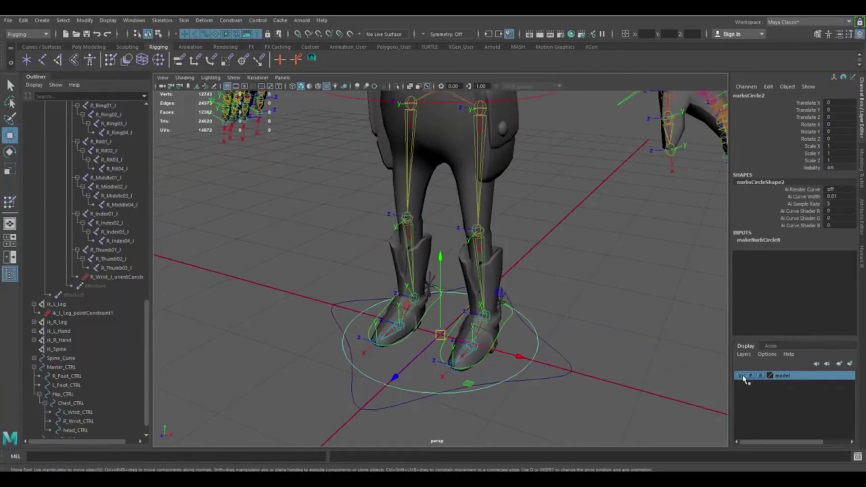
- Place the new NURBS circle in front of the left knee with point snapping, scaled to 0.231, hiding the model layer while positioning it
click(740, 375)
alt+middle_drag(522, 296, 521, 308)
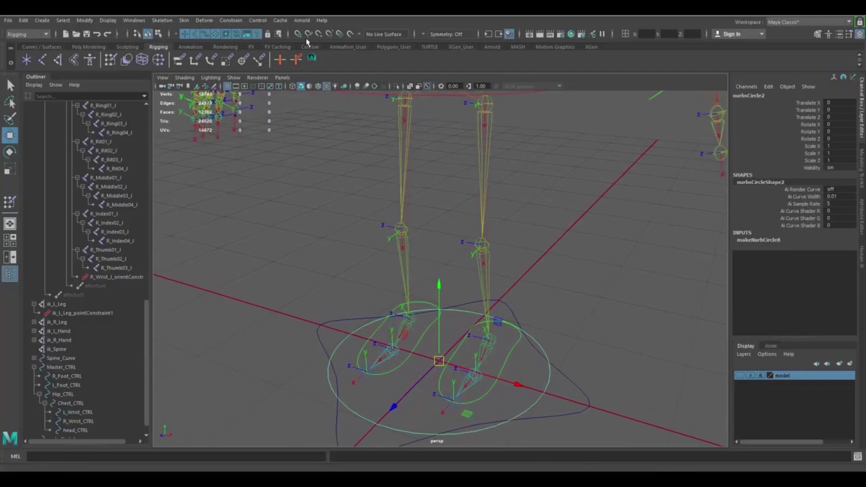
click(319, 34)
drag(444, 365, 379, 339)
key(r)
key(w)
click(319, 35)
click(740, 375)
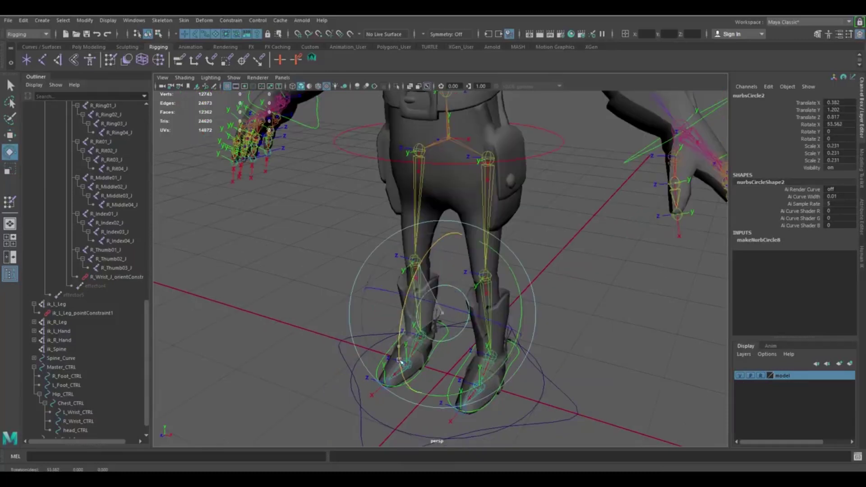
- Stand the left knee circle upright by setting its Rotate X to 90
drag(420, 356, 427, 376)
click(844, 125)
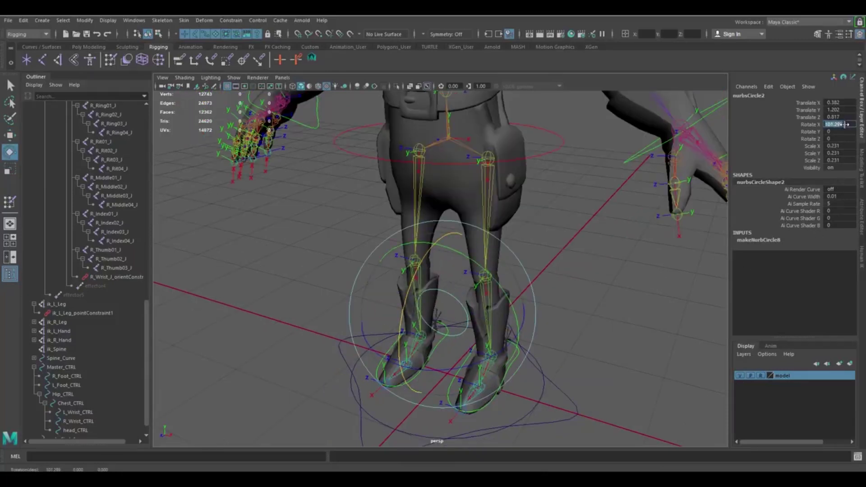
text(90)
key(Return)
- Freeze the transformations of the knee circle and rename it L_knee
alt+drag(510, 215, 584, 235)
key(w)
click(85, 20)
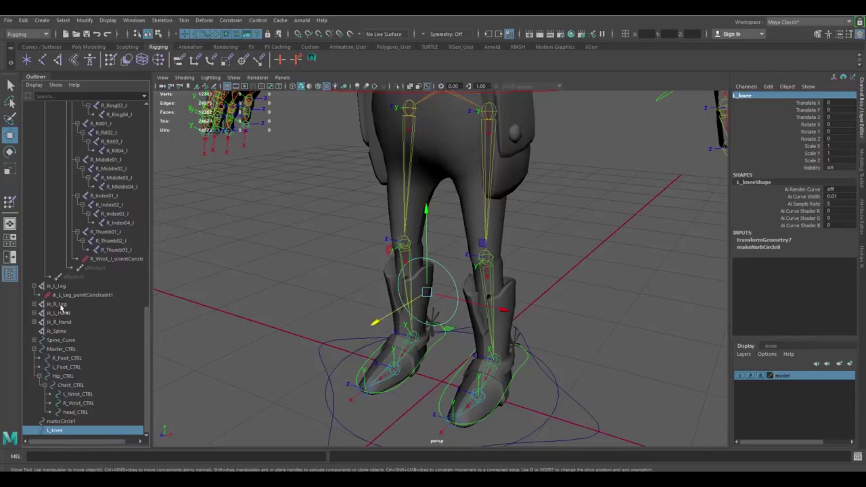
- Constrain ik_L_Leg to the L_knee control with a Pole Vector constraint
ctrl+click(60, 286)
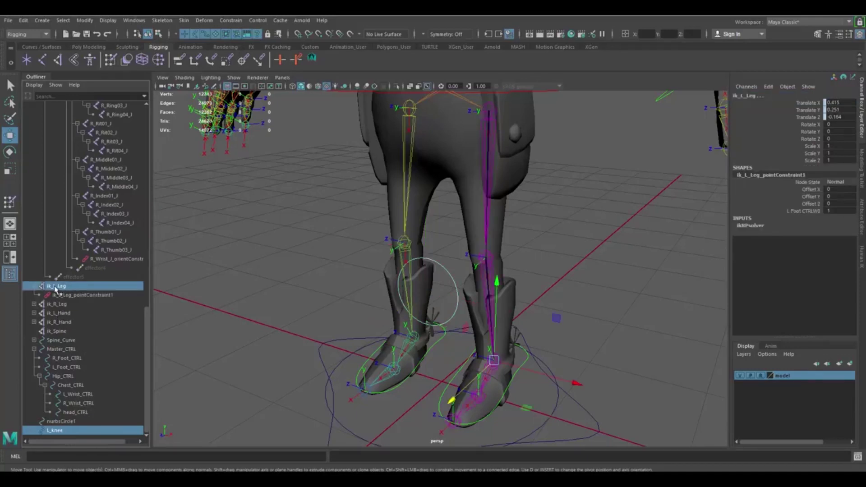
alt+drag(431, 283, 433, 121)
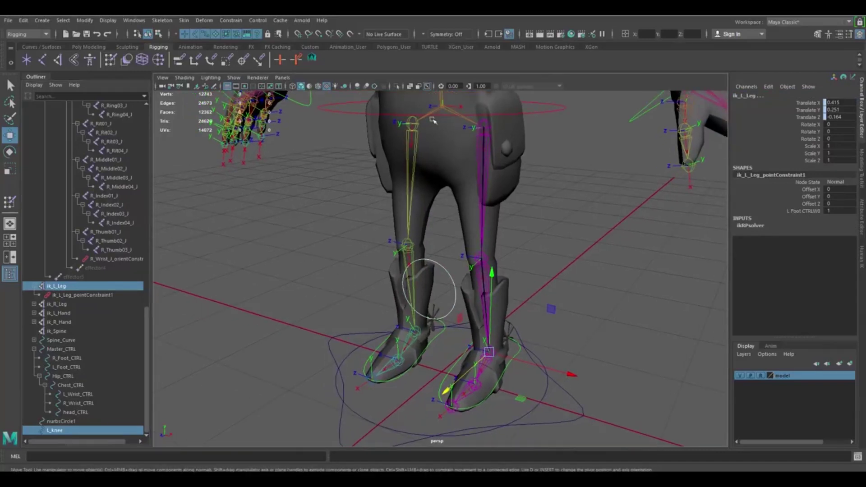
click(231, 20)
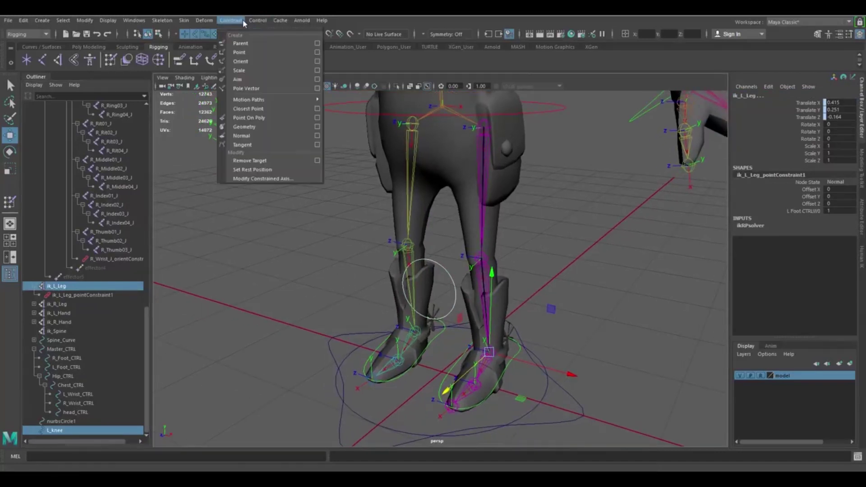
click(262, 88)
alt+drag(552, 293, 560, 293)
- Test the left knee's pole vector by moving L_knee sideways along X, and undo the move
click(512, 332)
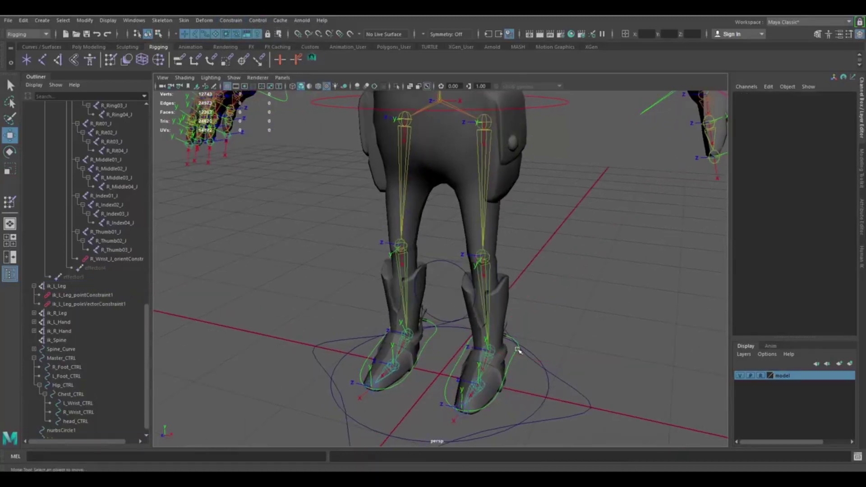
click(456, 261)
drag(518, 300, 660, 309)
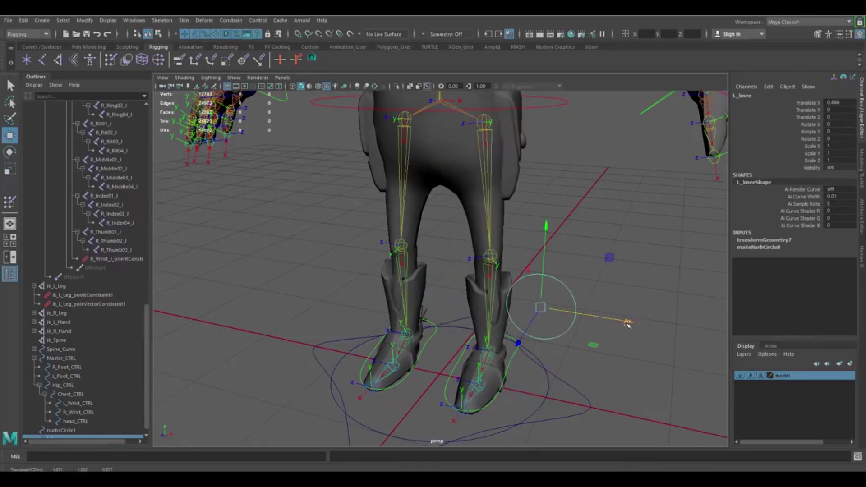
key(ctrl+z)
- Parent the L_knee control under L_Foot_CTRL in the hierarchy
alt+middle_drag(567, 267, 566, 245)
scroll(102, 392, down, 1)
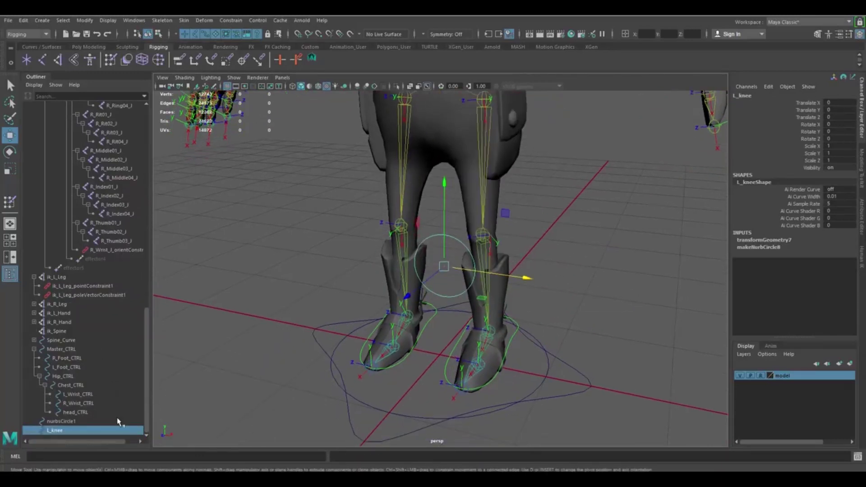
click(592, 211)
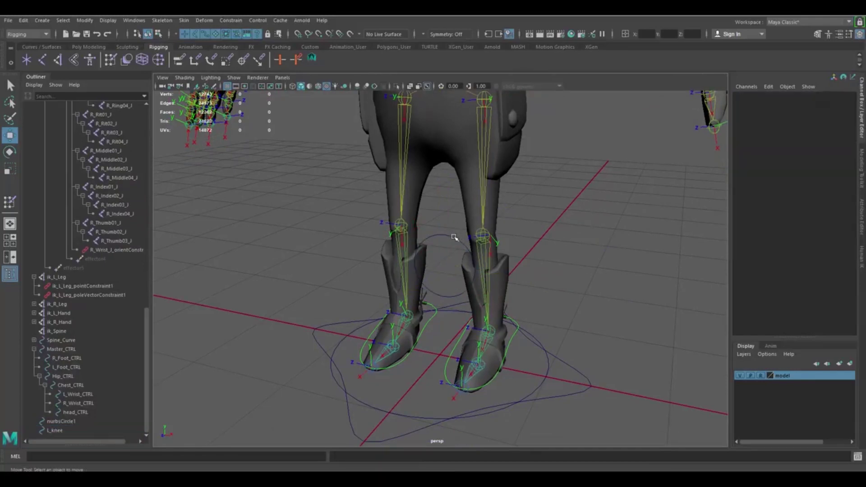
click(451, 236)
click(510, 343)
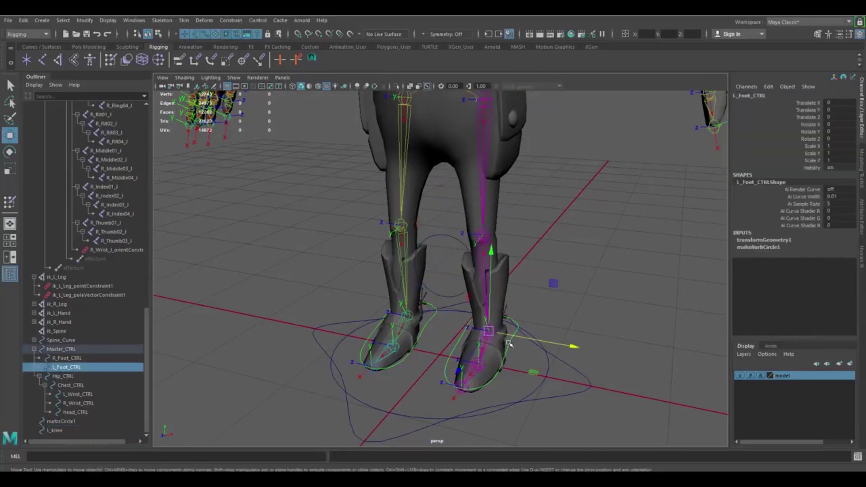
click(437, 256)
click(424, 243)
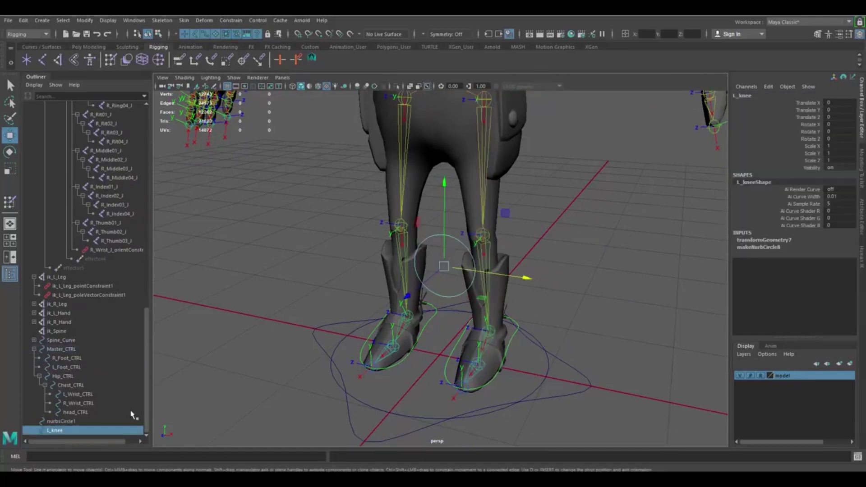
middle_drag(59, 431, 100, 368)
- Rotate L_Foot_CTRL about 18 degrees around Y to test that the knee control follows the foot
click(514, 339)
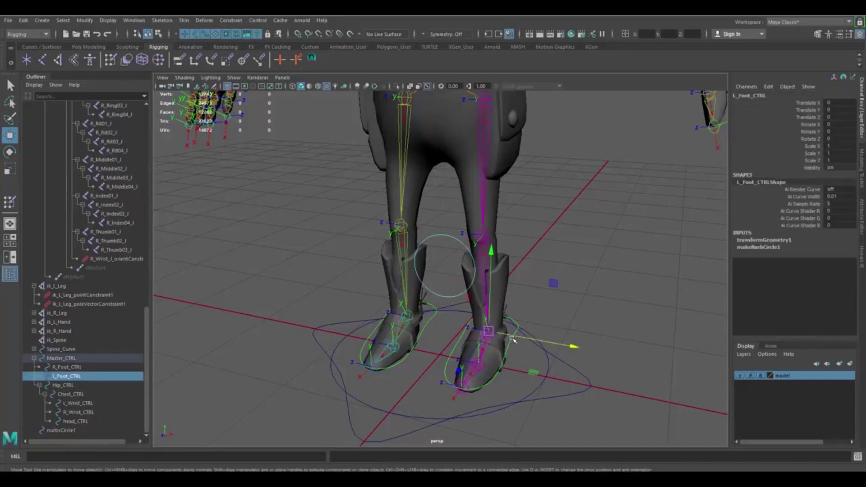
key(e)
drag(510, 371, 521, 367)
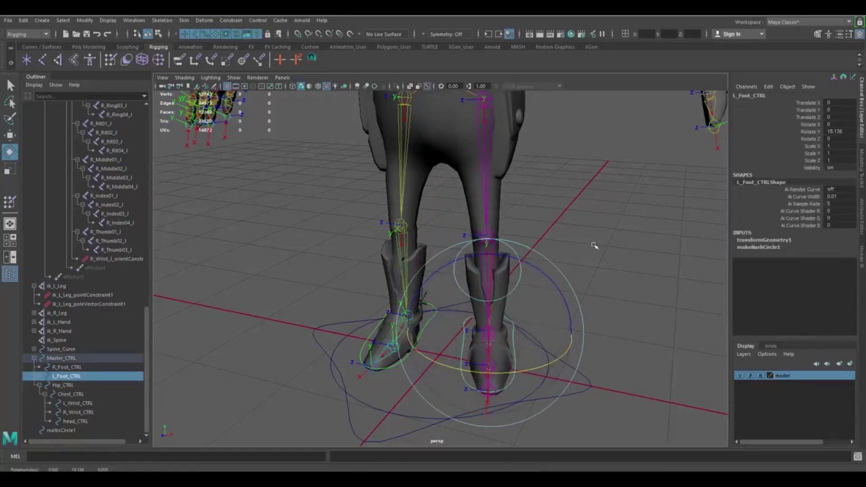